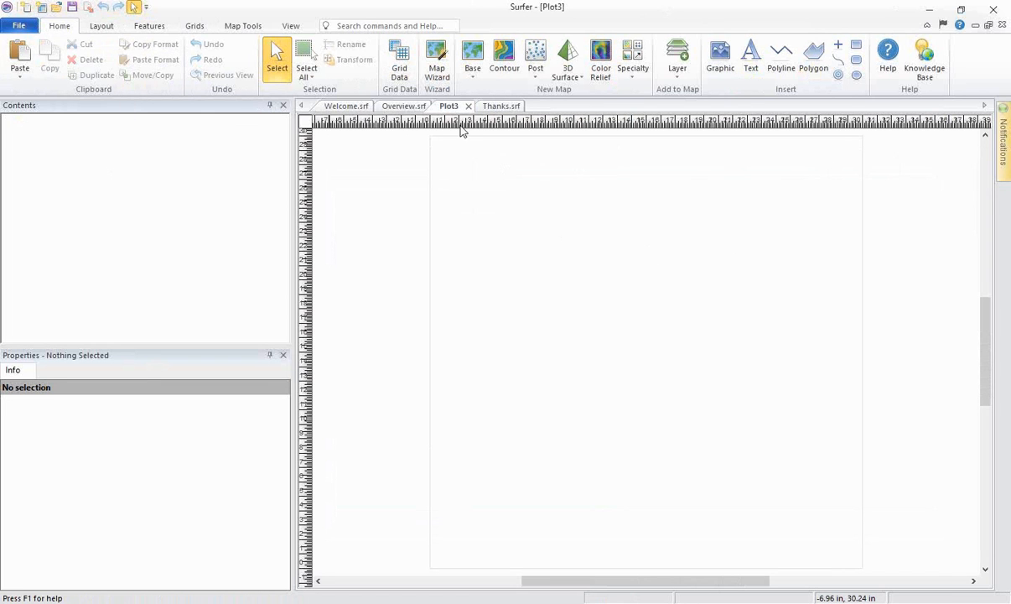
Step: Import Hillshade West Denver.tif and NAIP West Denver.tif together as new base maps with the default TIFF import options
click(474, 64)
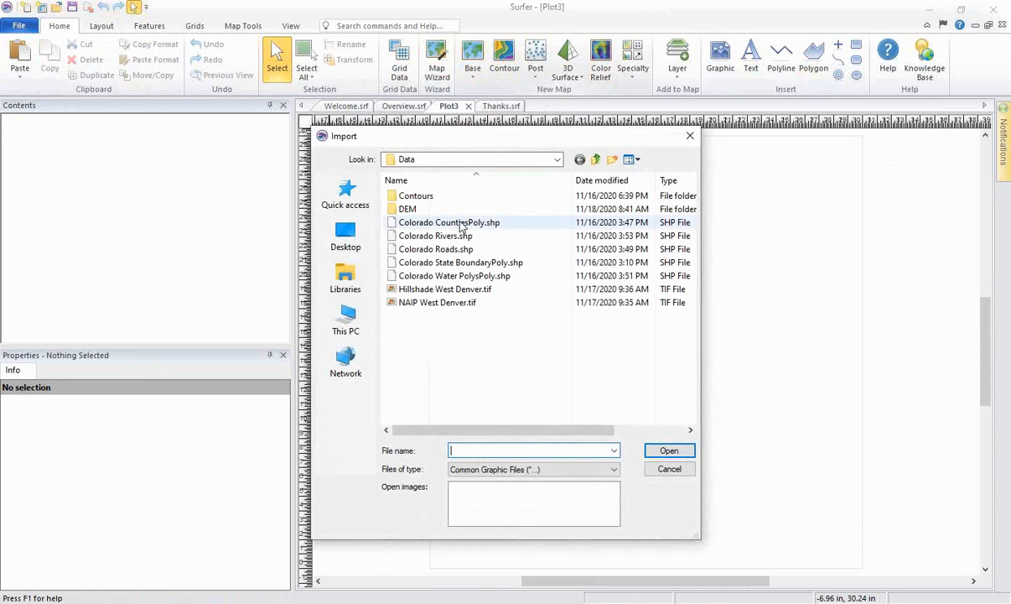
click(481, 290)
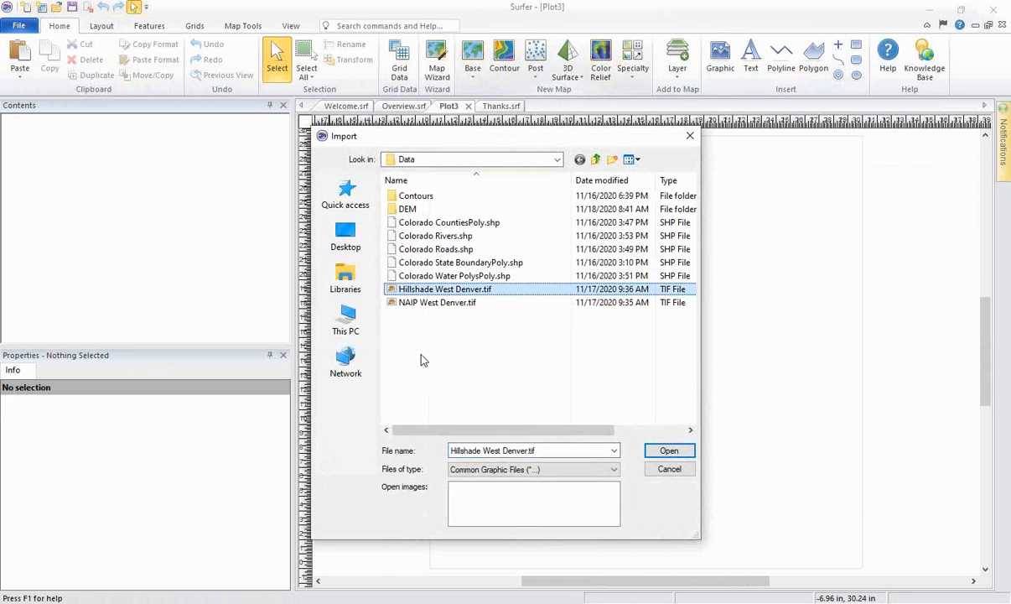
ctrl+click(477, 305)
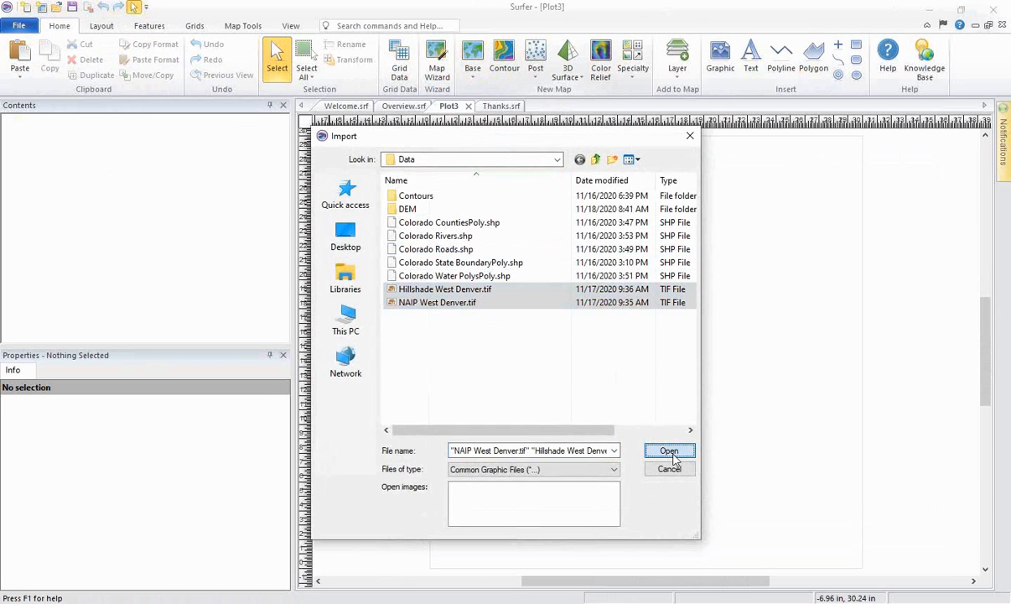
click(674, 456)
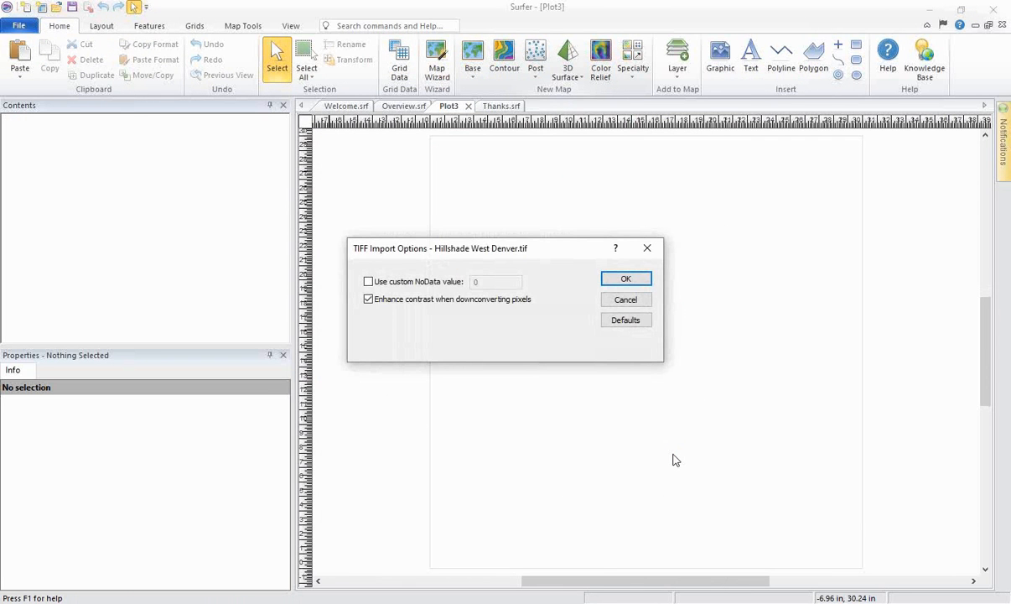
click(642, 280)
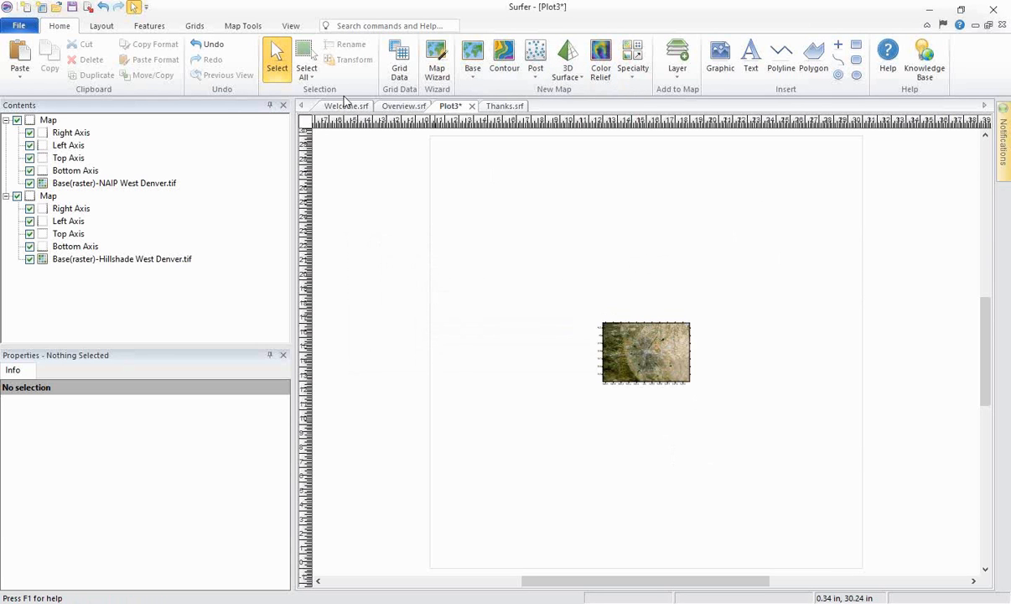
Step: Move the NAIP West Denver map off the hillshade map so the two sit side by side
click(291, 25)
click(20, 64)
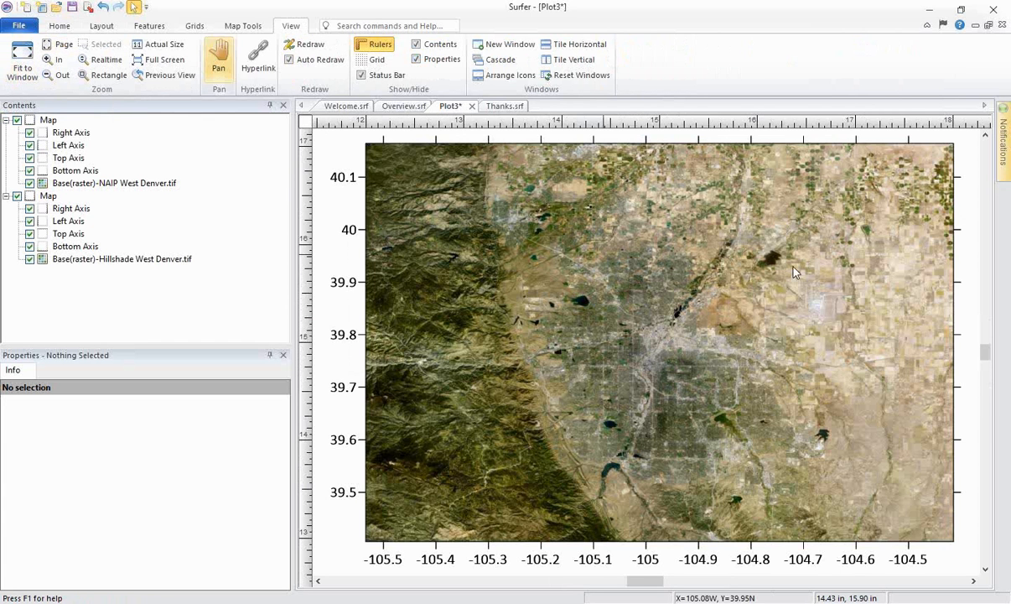
scroll(792, 311, down, 1)
drag(708, 383, 353, 379)
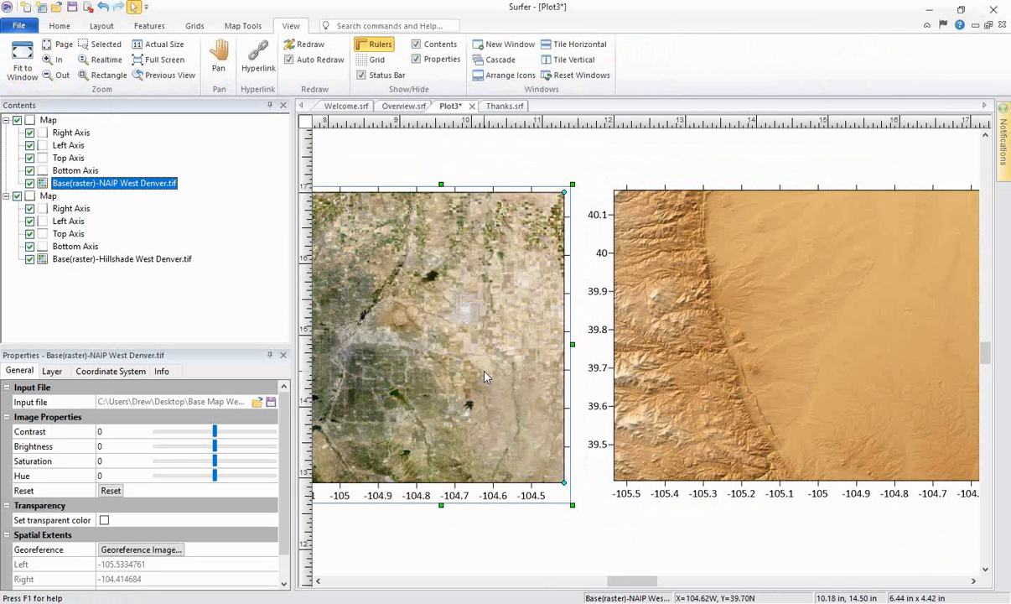
Step: Select both maps and overlay them into a single map
click(47, 121)
click(61, 26)
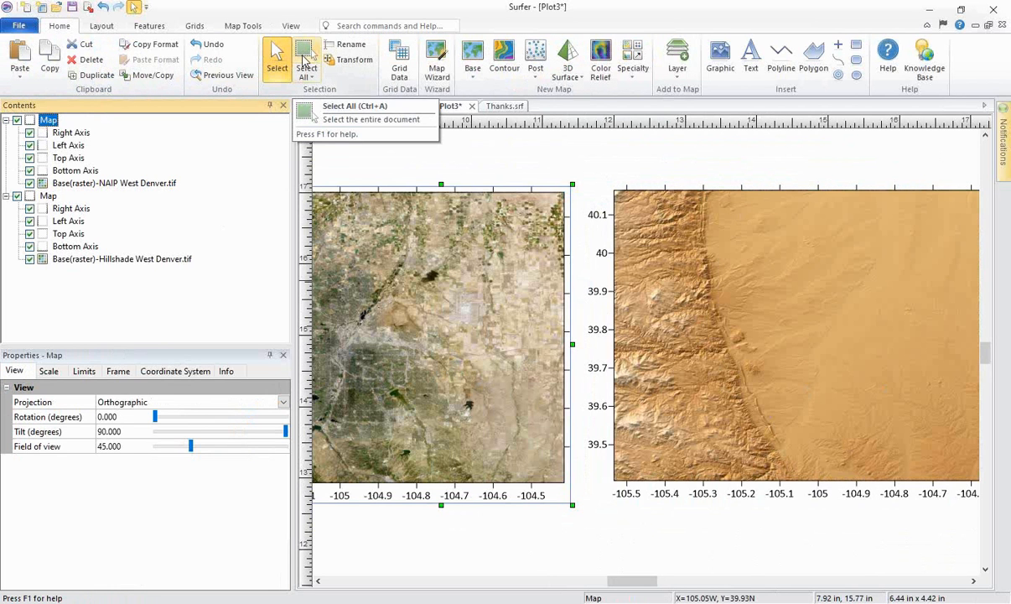
click(307, 60)
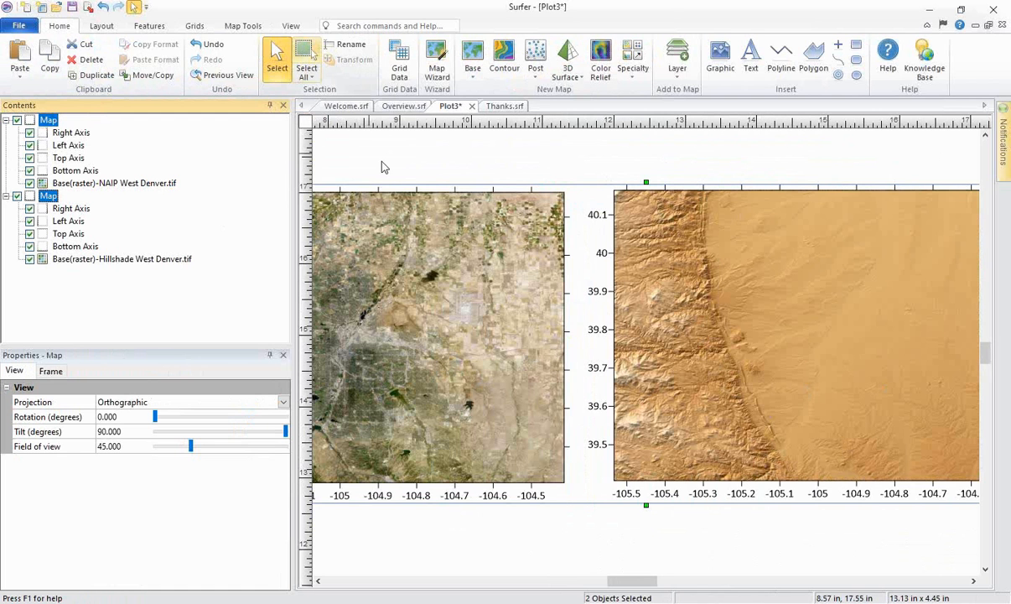
scroll(462, 232, down, 3)
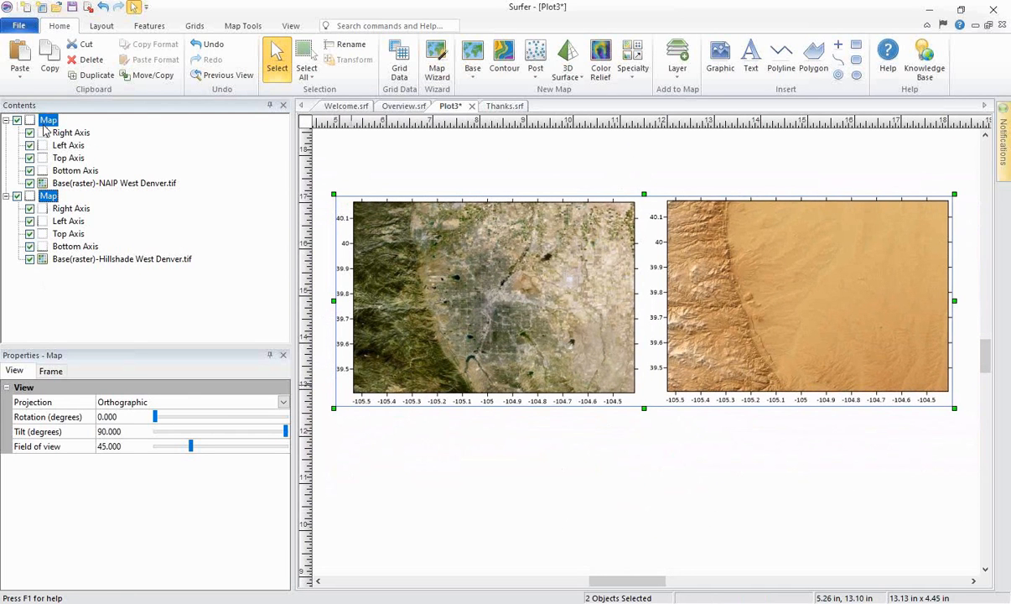
click(241, 27)
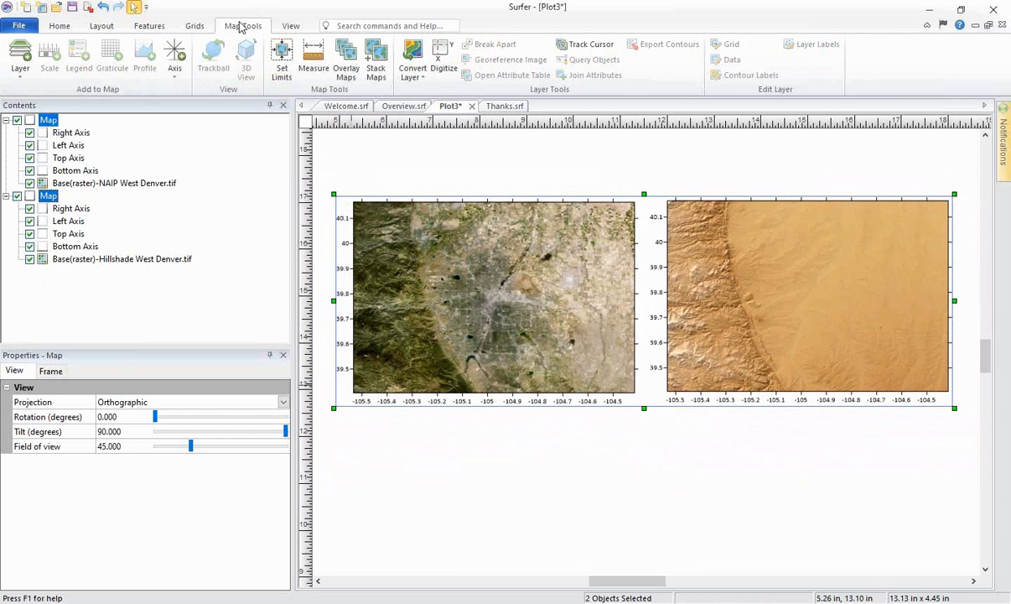
click(347, 67)
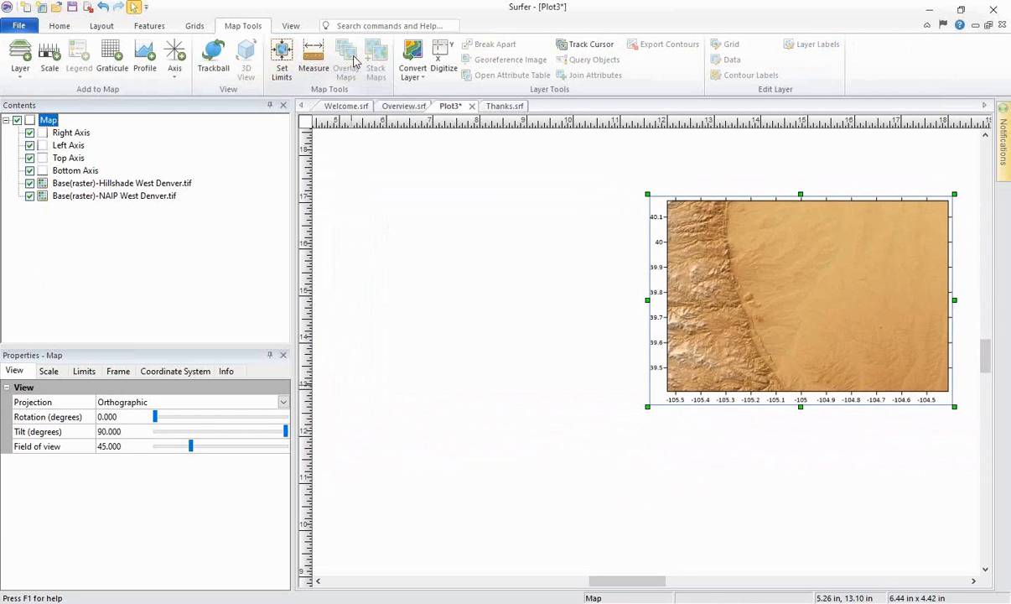
Step: Toggle the Hillshade West Denver layer off and back on to examine the imagery layer beneath it
drag(737, 273, 555, 288)
scroll(613, 296, up, 2)
drag(613, 297, 589, 302)
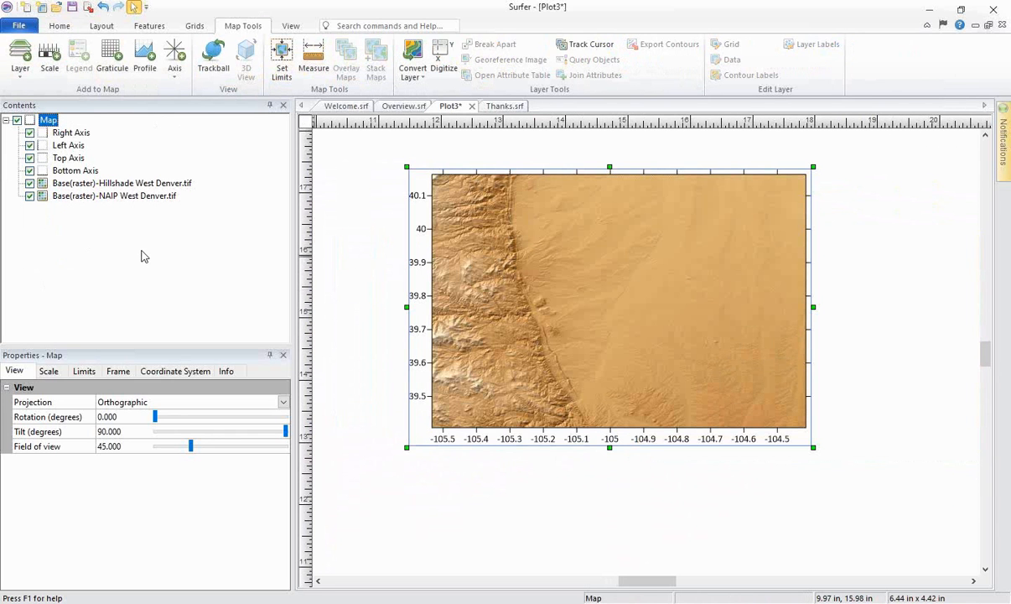
click(30, 183)
click(30, 182)
mouse_move(632, 327)
mouse_down()
mouse_move(666, 489)
mouse_move(671, 450)
mouse_move(634, 342)
mouse_up()
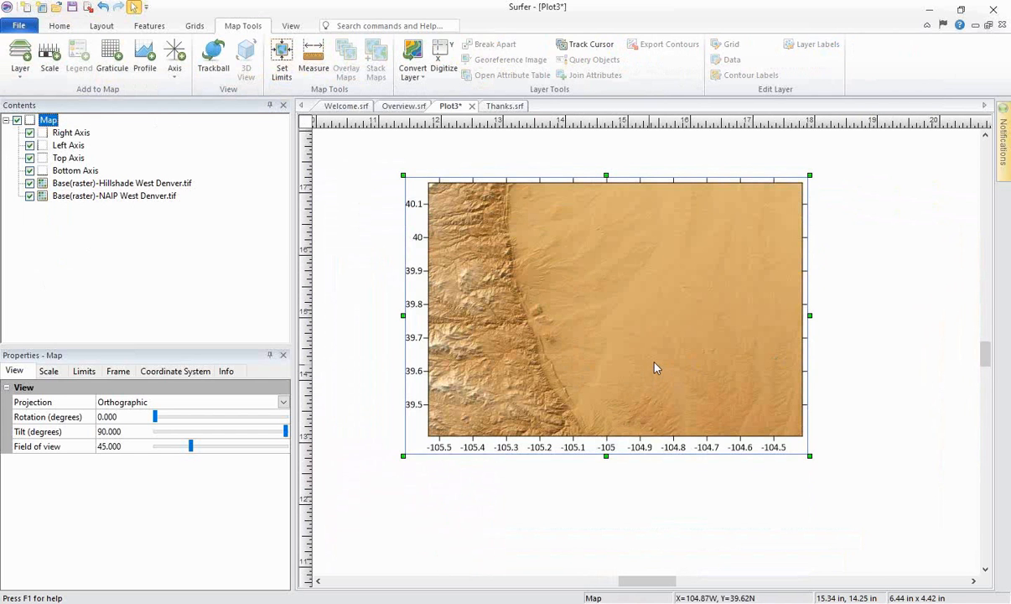
scroll(671, 382, up, 2)
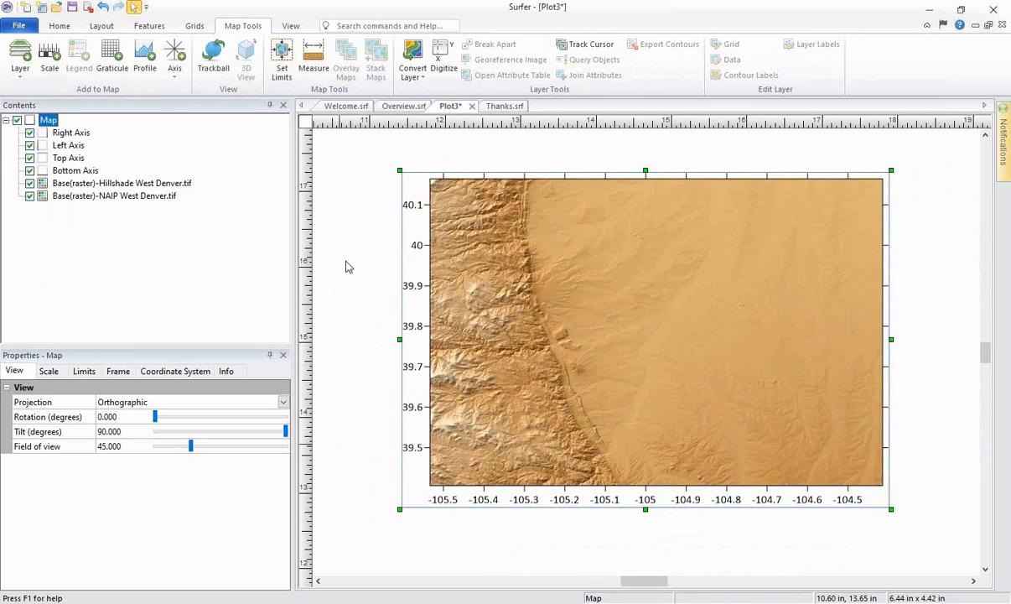
click(653, 293)
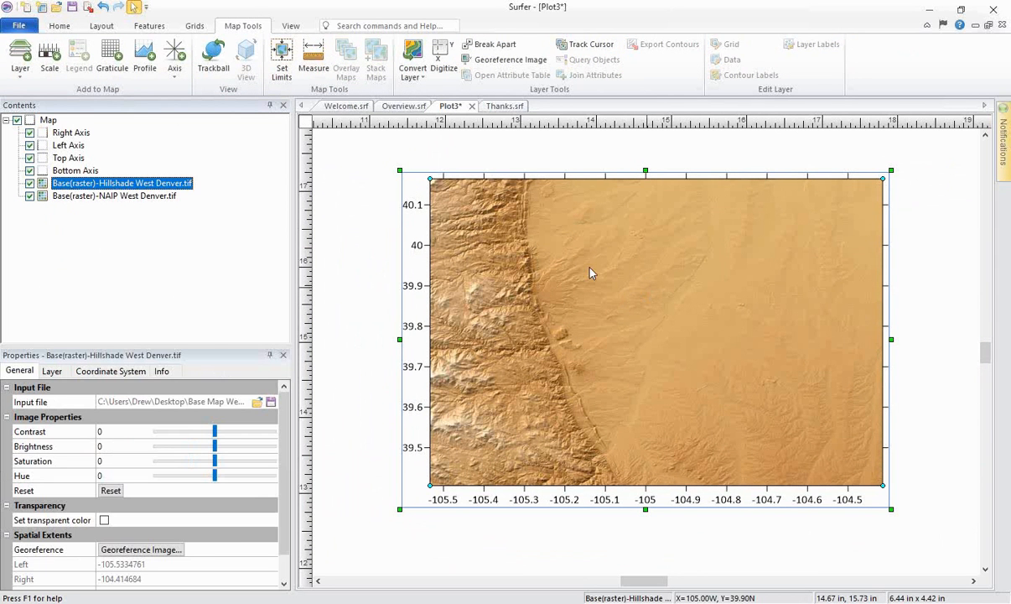
Step: Add the Colorado CountiesPoly, Rivers, Roads, State BoundaryPoly and Water PolysPoly shapefiles to the combined map as base layers
click(50, 120)
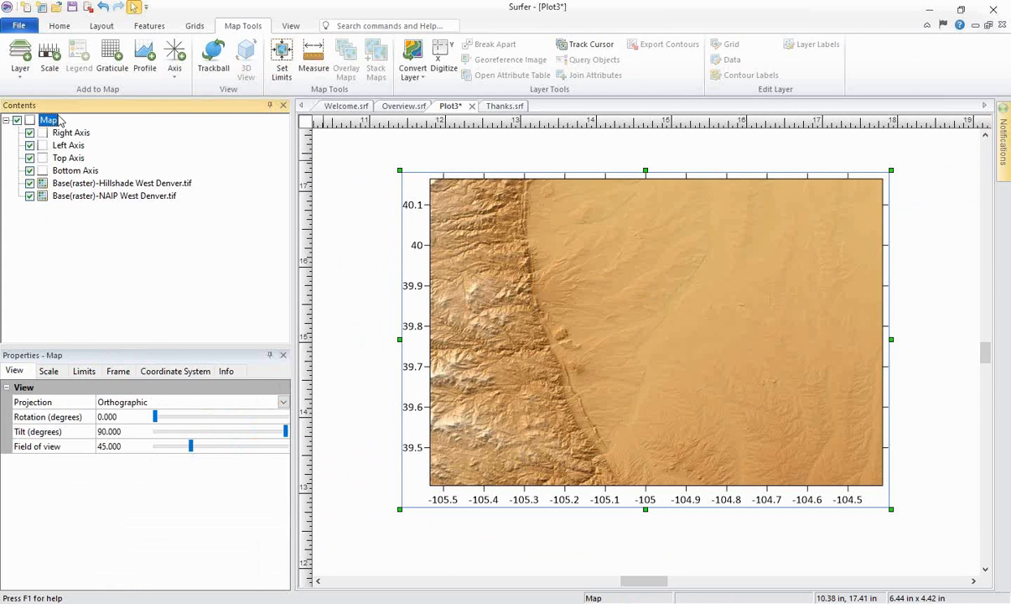
click(65, 28)
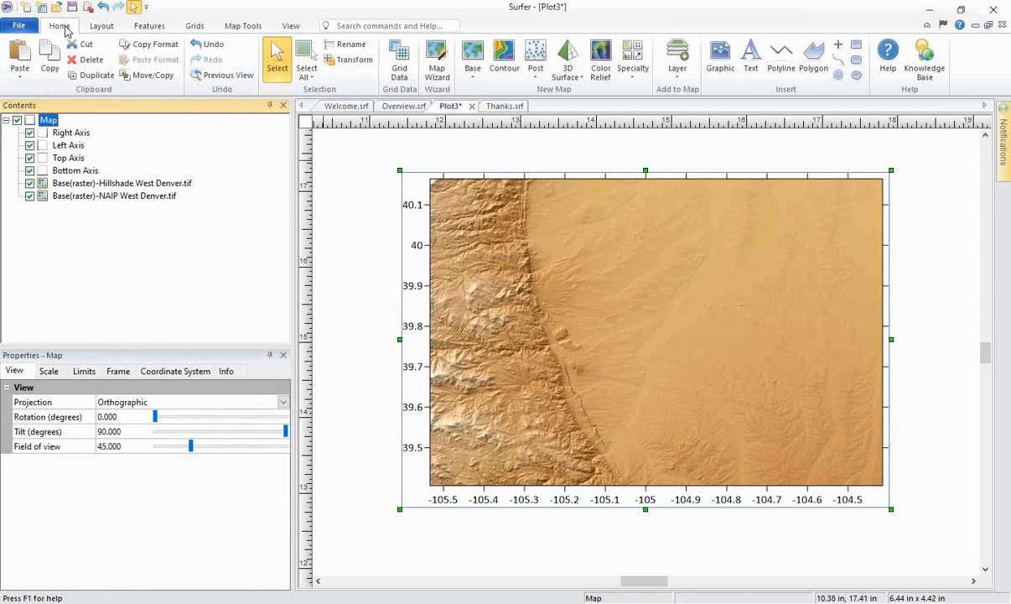
click(677, 69)
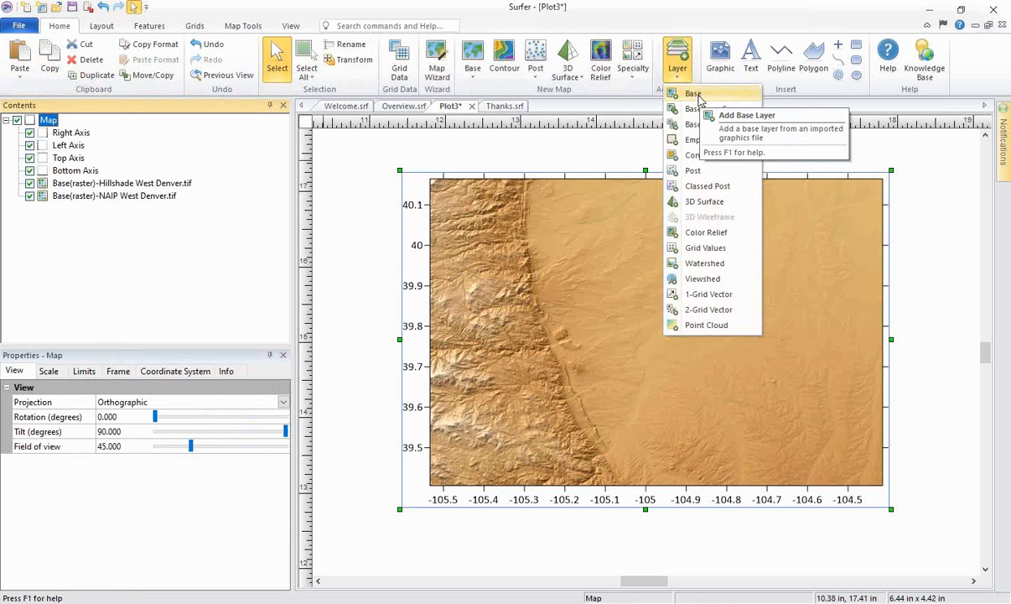
click(695, 94)
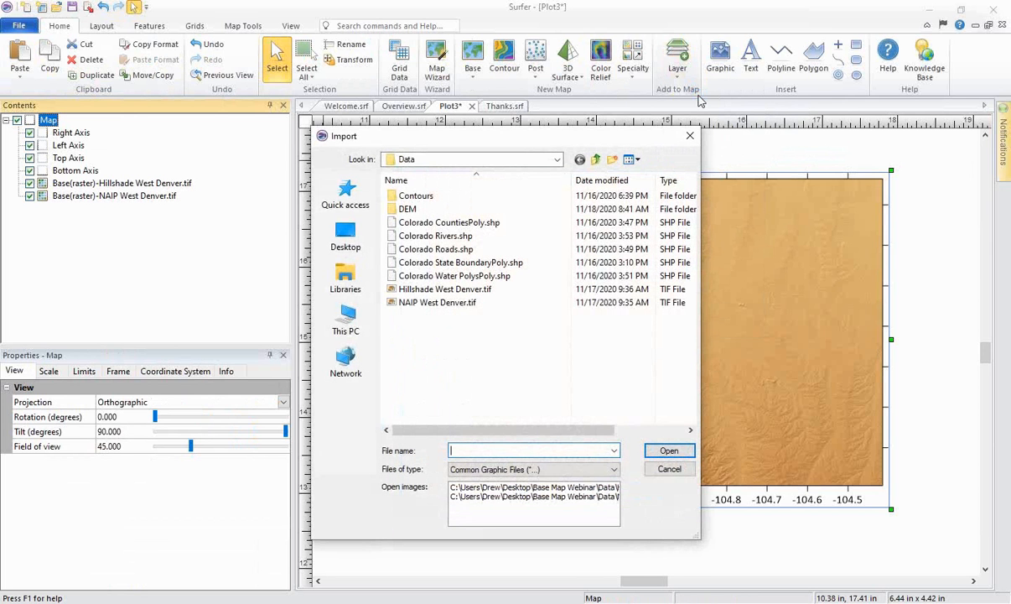
drag(488, 135, 393, 78)
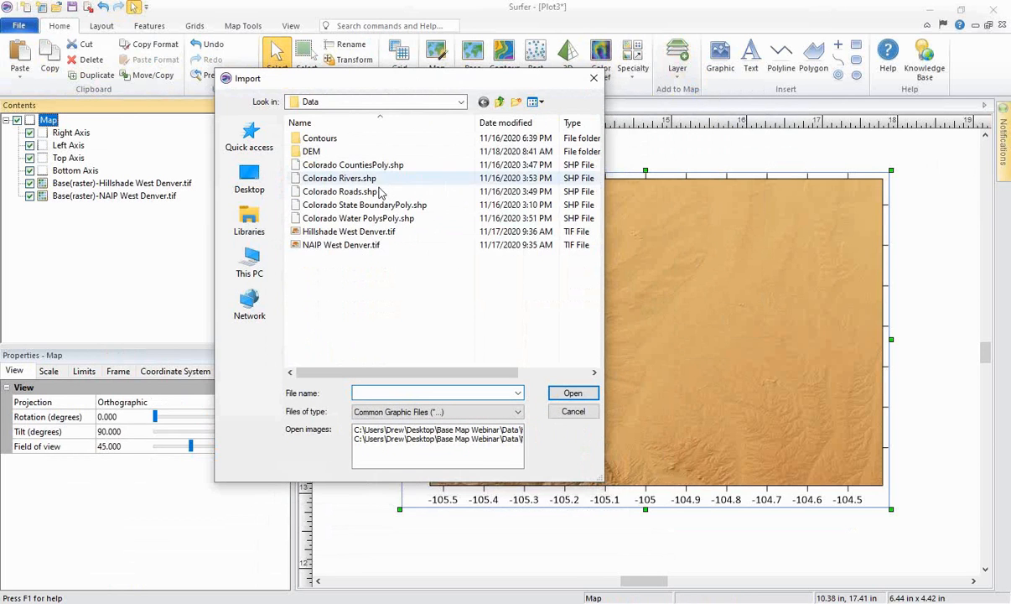
click(364, 167)
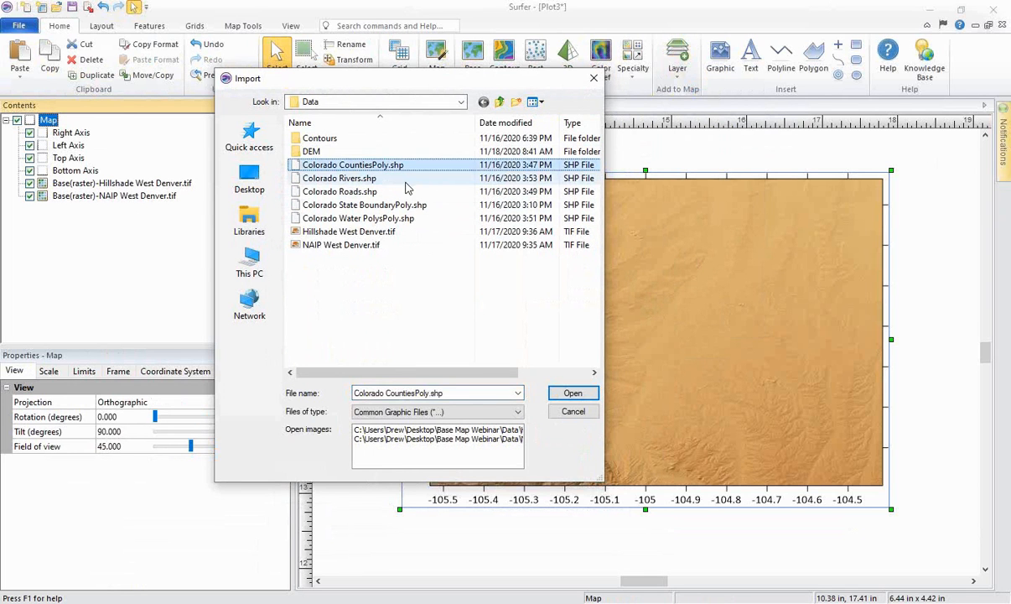
shift+click(401, 178)
shift+click(404, 192)
shift+click(407, 206)
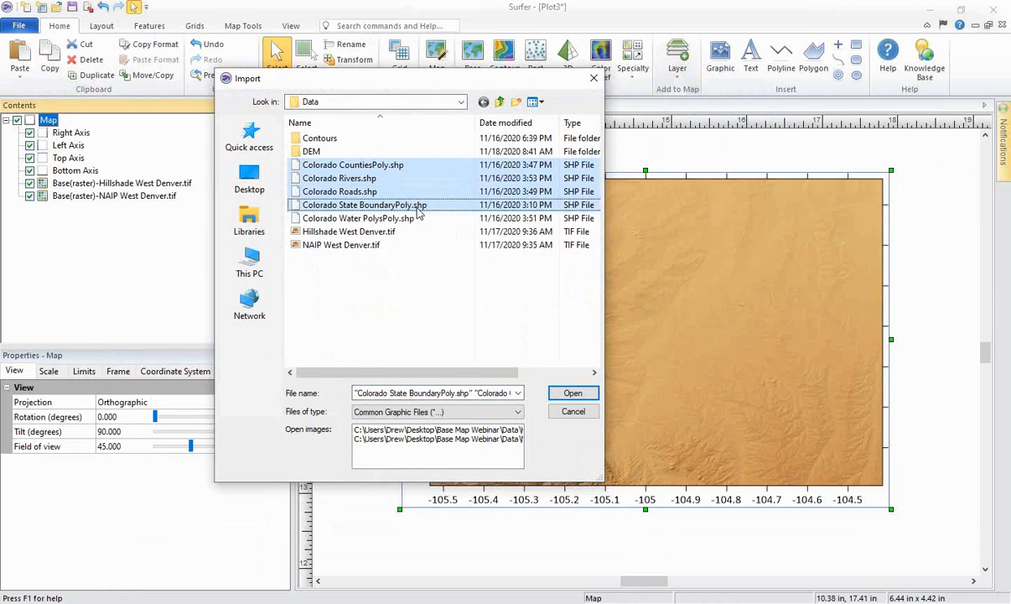
shift+click(411, 218)
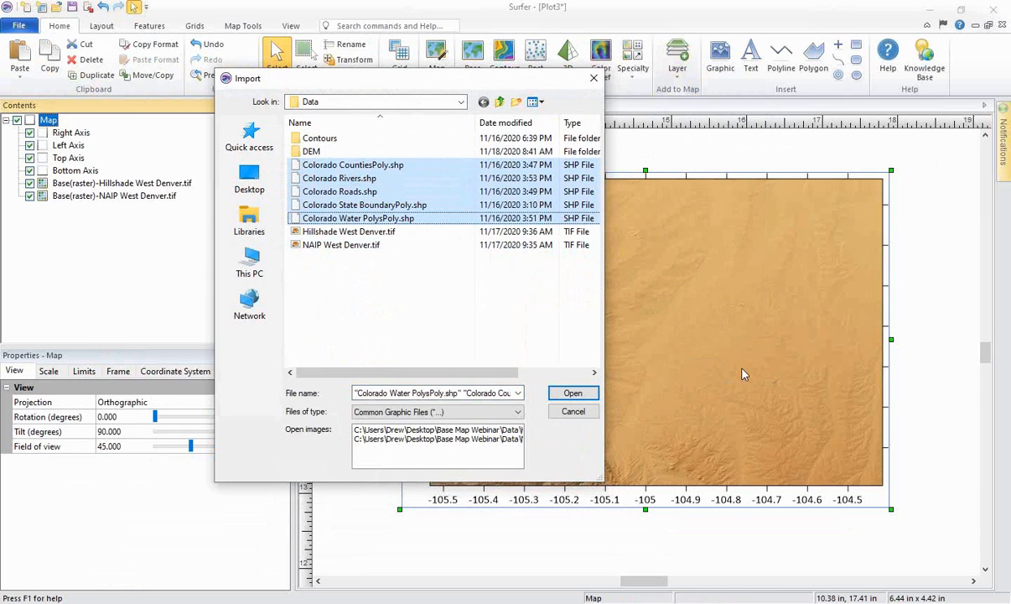
click(574, 393)
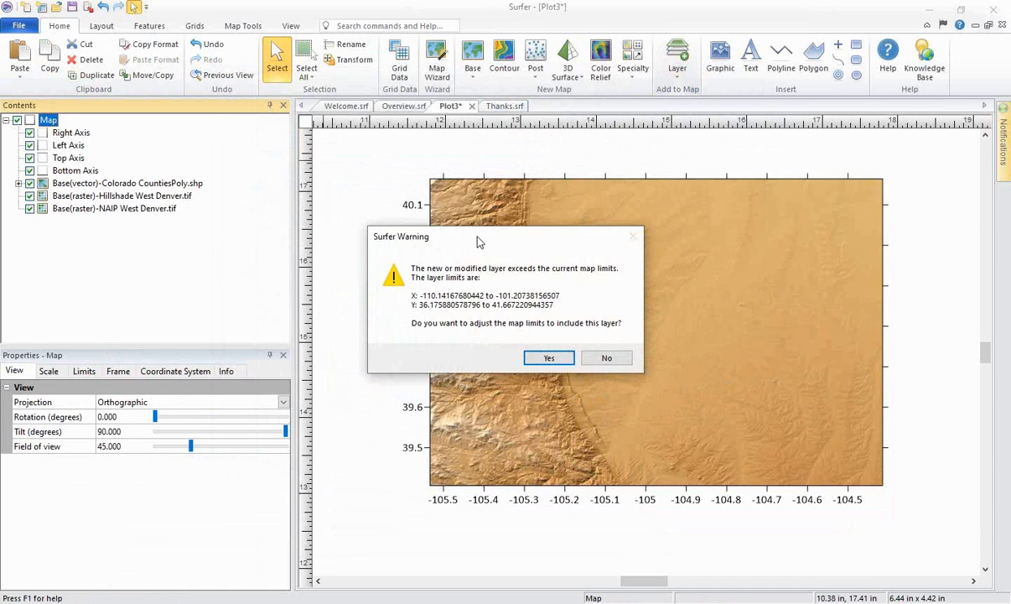
Step: Decline adjusting the map limits for each imported shapefile layer so the map keeps its current extent
drag(449, 233, 437, 217)
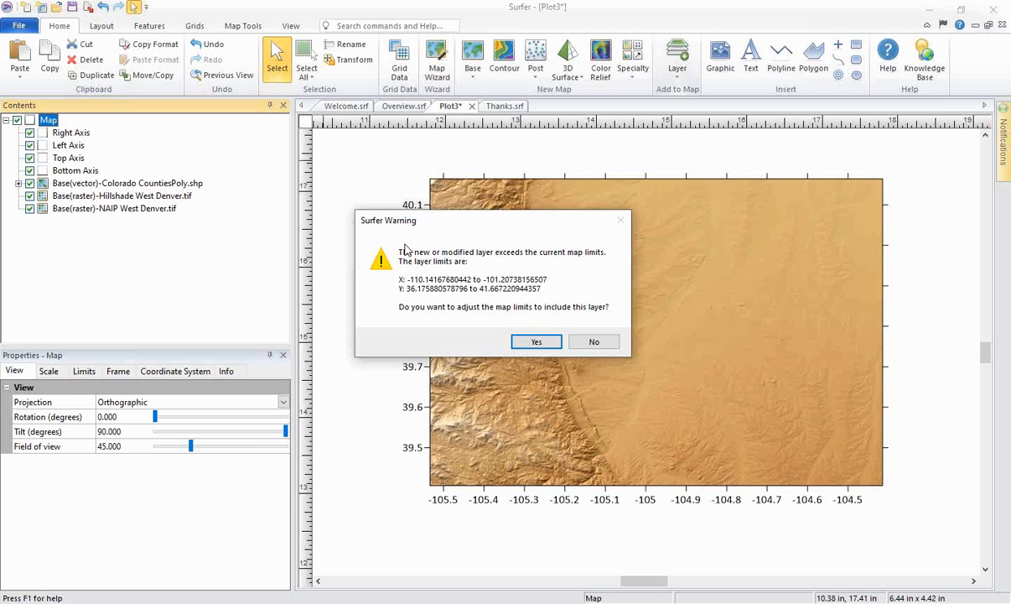
click(593, 344)
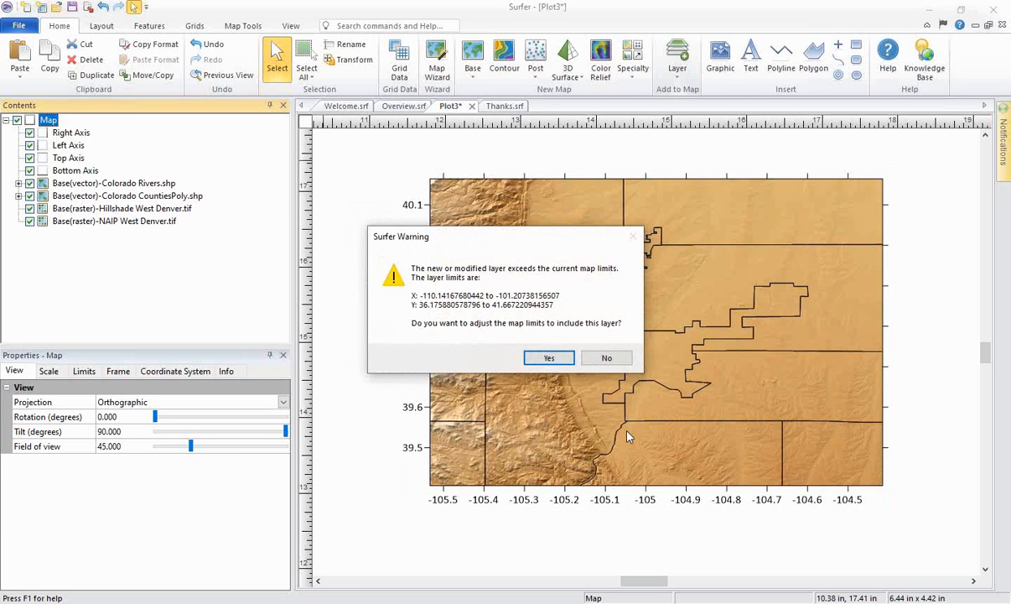
click(600, 357)
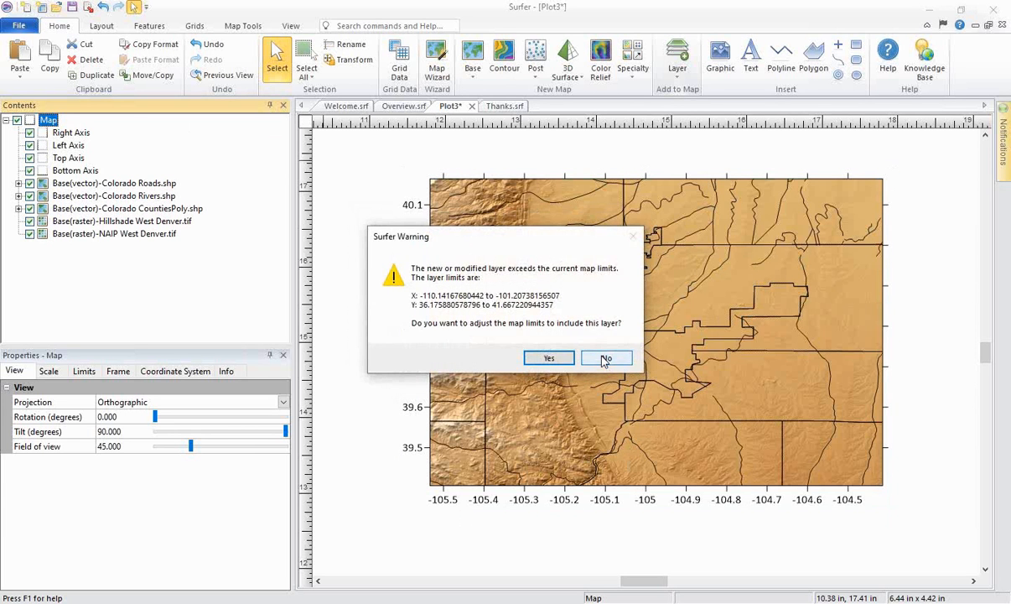
click(599, 357)
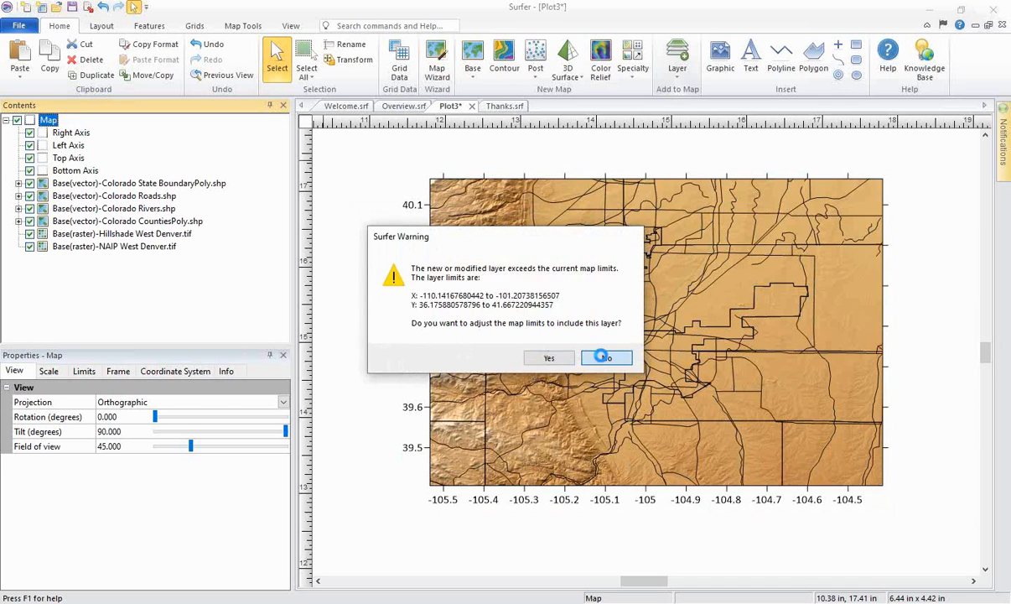
click(604, 358)
click(604, 358)
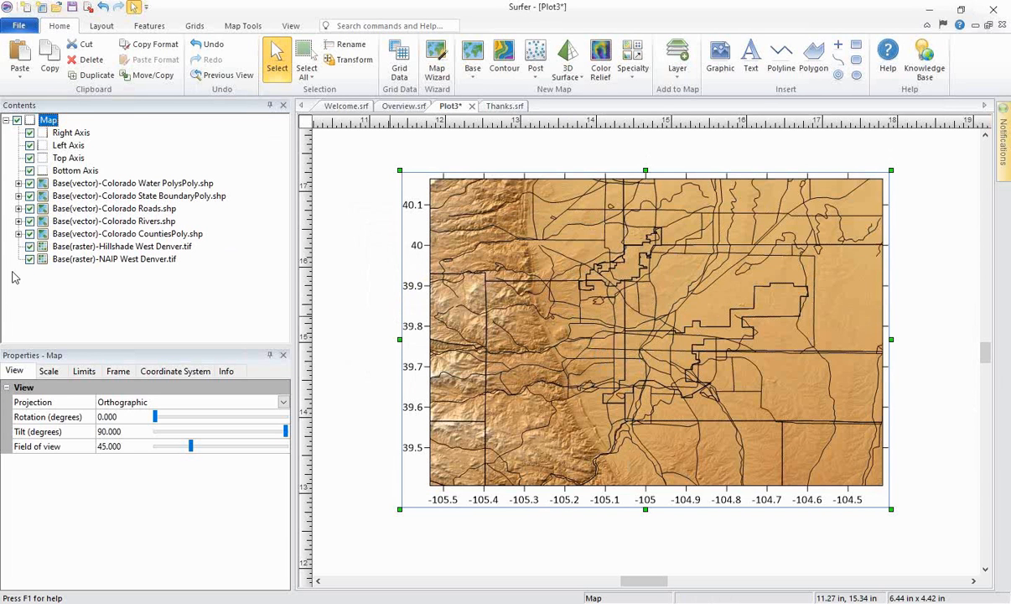
Step: Move the NAIP West Denver.tif layer directly above the Hillshade West Denver.tif layer and toggle its visibility off and on
click(120, 261)
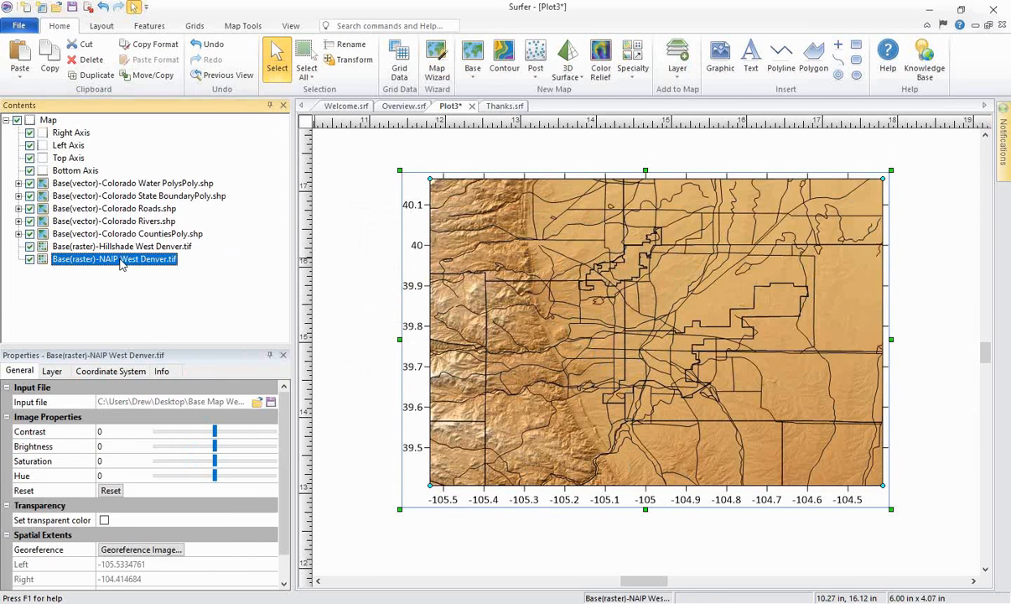
click(120, 262)
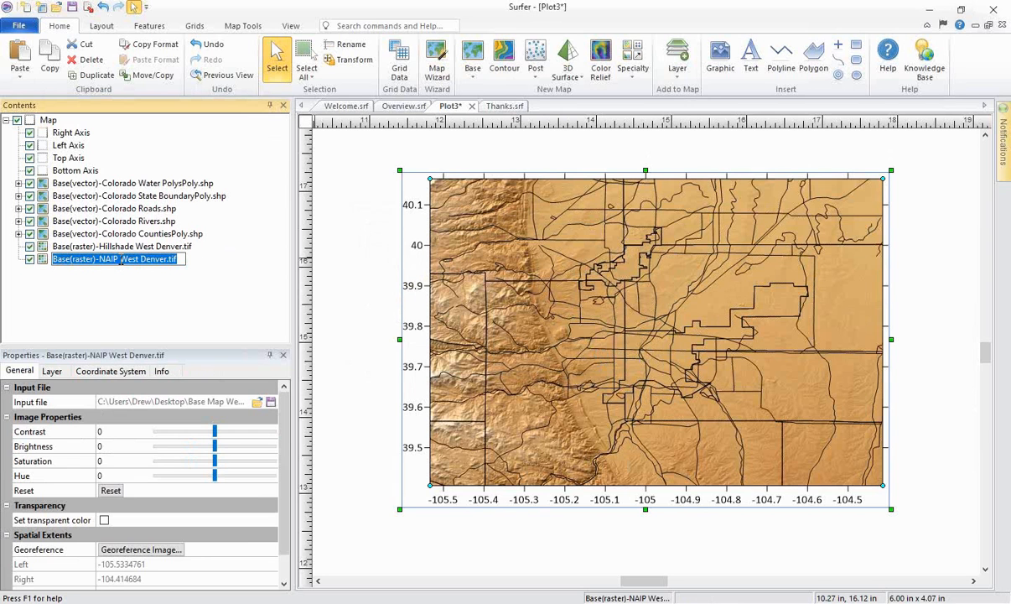
click(194, 276)
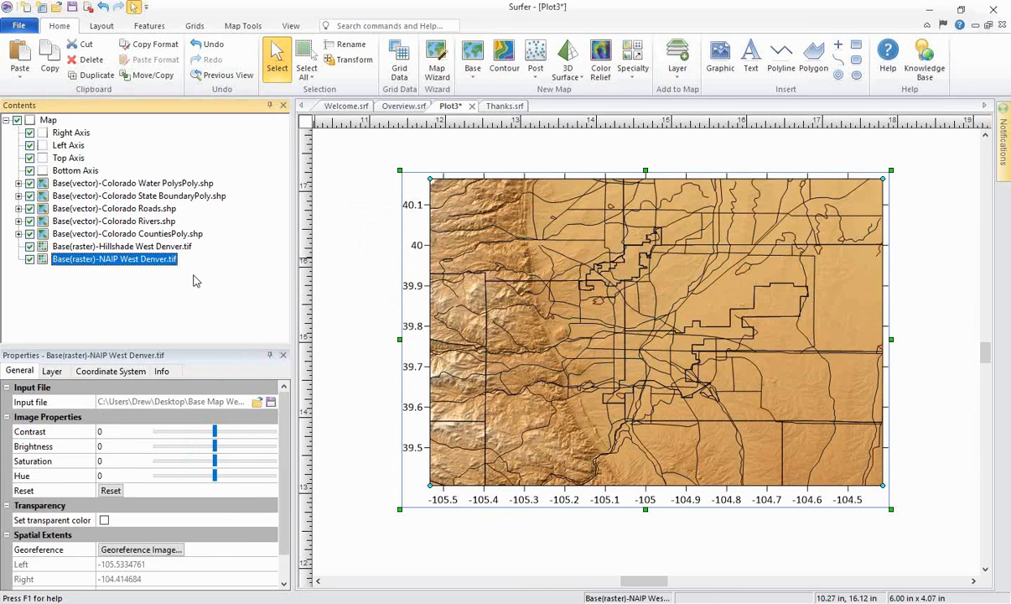
mouse_move(113, 260)
mouse_down()
mouse_move(99, 226)
mouse_move(106, 244)
mouse_up()
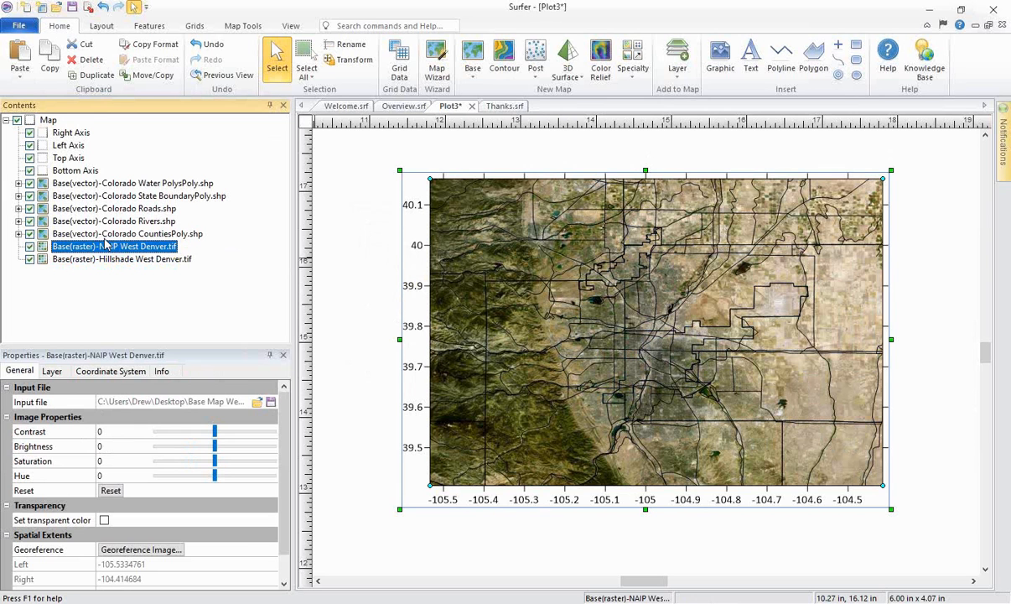
click(30, 246)
click(30, 247)
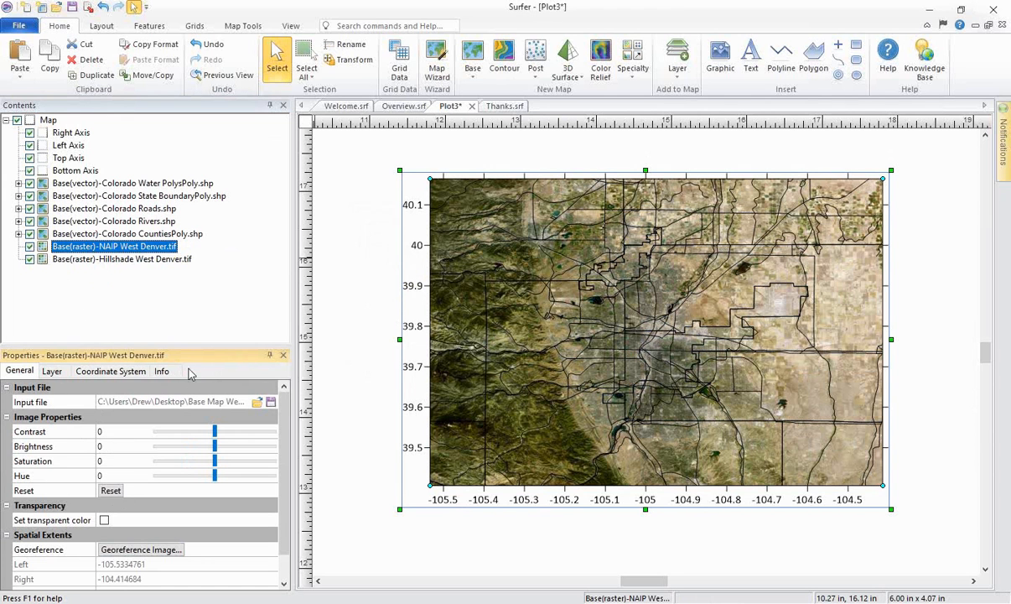
Step: Set the NAIP West Denver.tif image's contrast to -5 and brightness to -20, and enter -5 for its saturation
drag(166, 342, 166, 316)
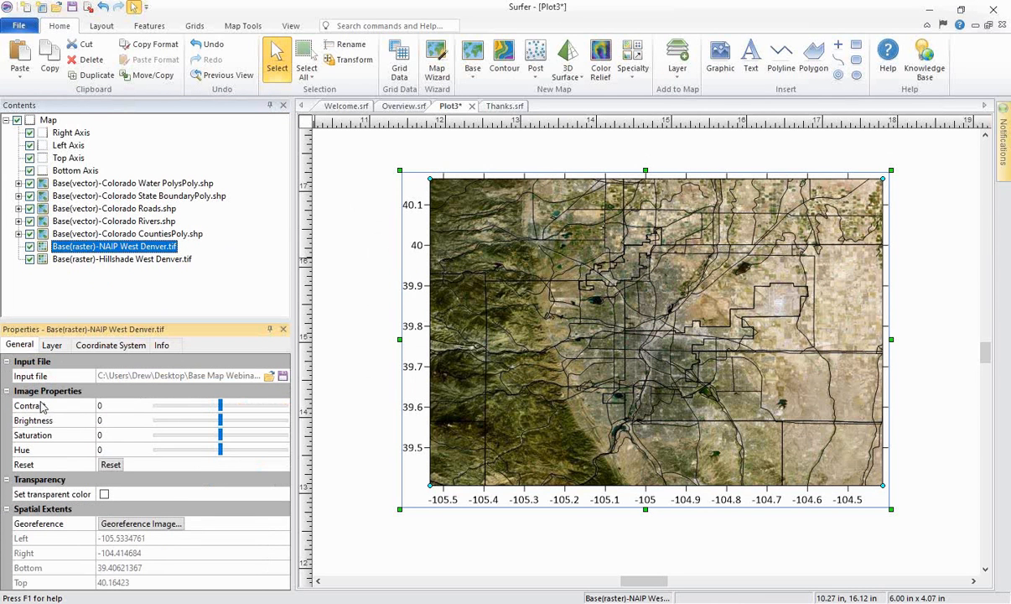
click(50, 407)
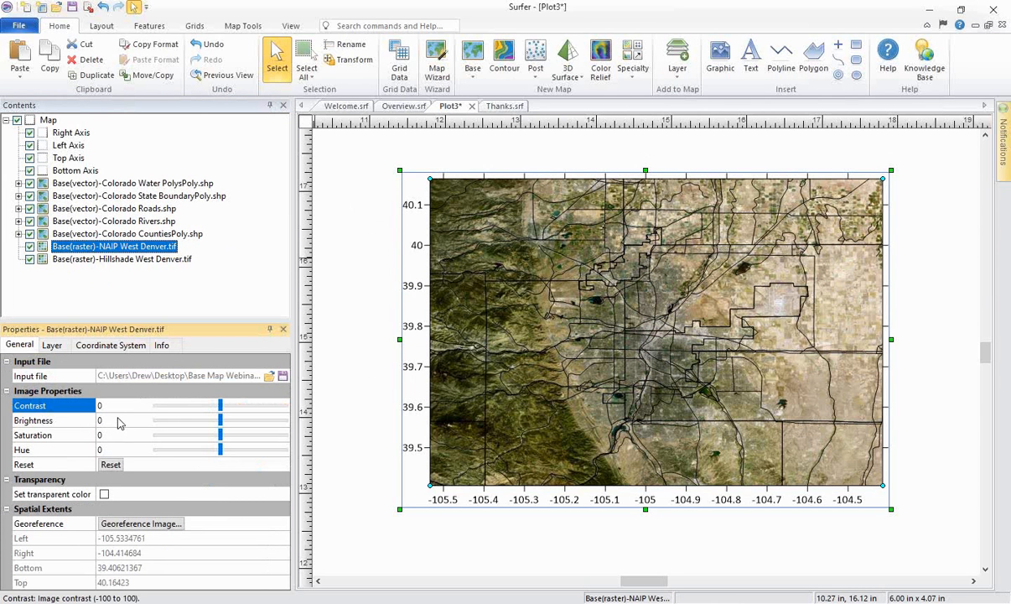
drag(115, 406, 95, 406)
text(-5)
click(111, 422)
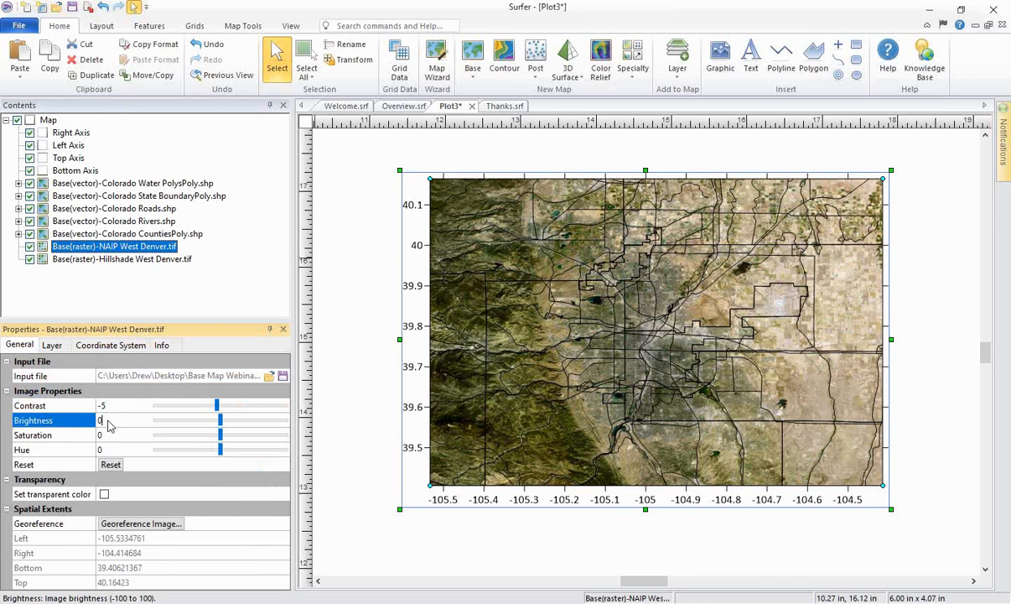
text(-20)
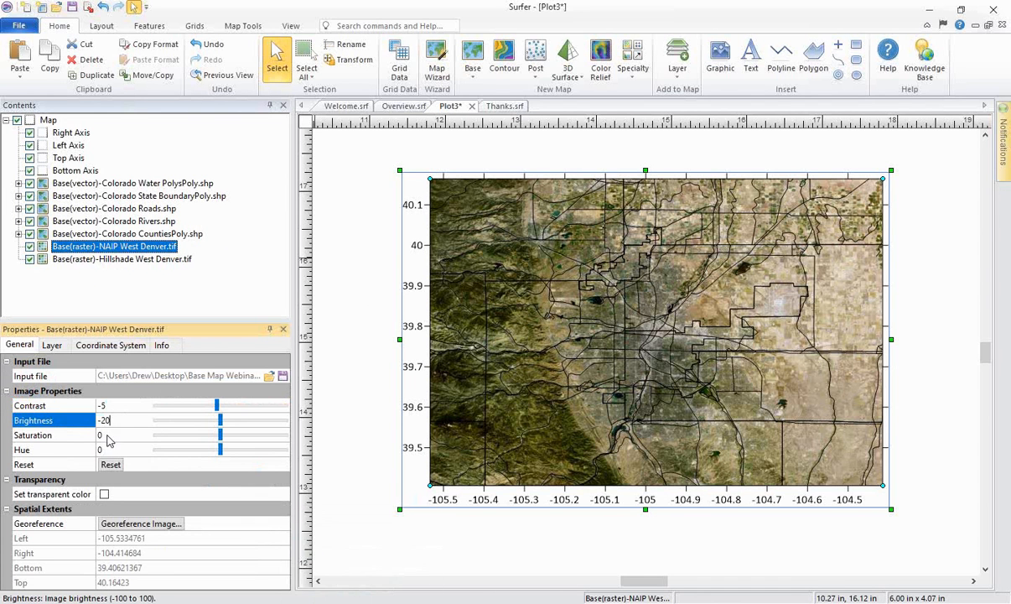
click(94, 437)
text(-5)
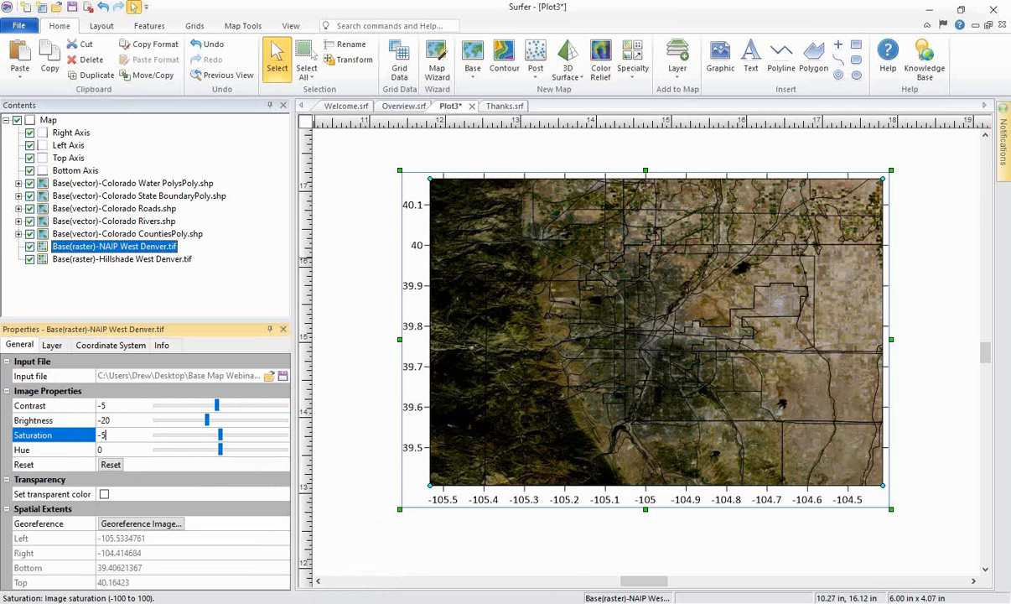
Step: Set the opacity of the NAIP West Denver.tif layer to 50 %
click(53, 346)
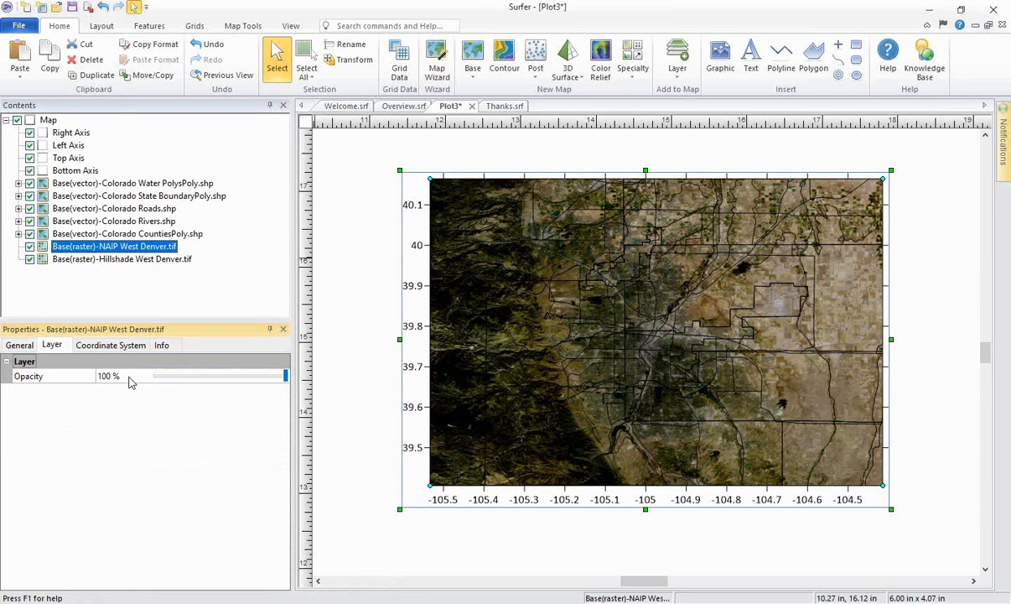
click(129, 378)
click(129, 378)
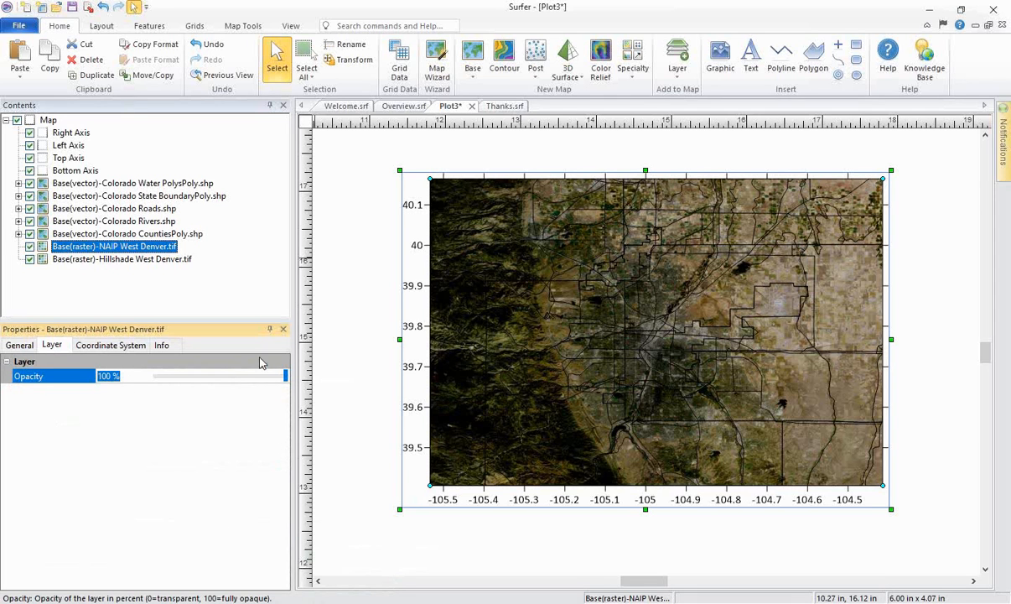
drag(120, 380, 99, 381)
text(50)
click(154, 415)
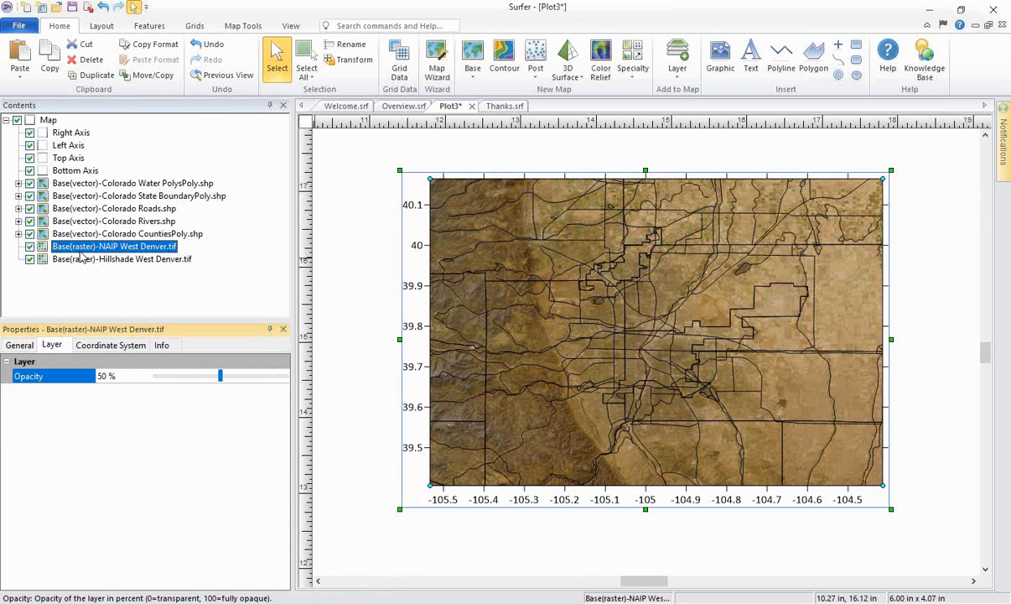
Step: Copy the properties of the NAIP West Denver.tif layer and paste them onto the Hillshade West Denver.tif layer
right_click(161, 247)
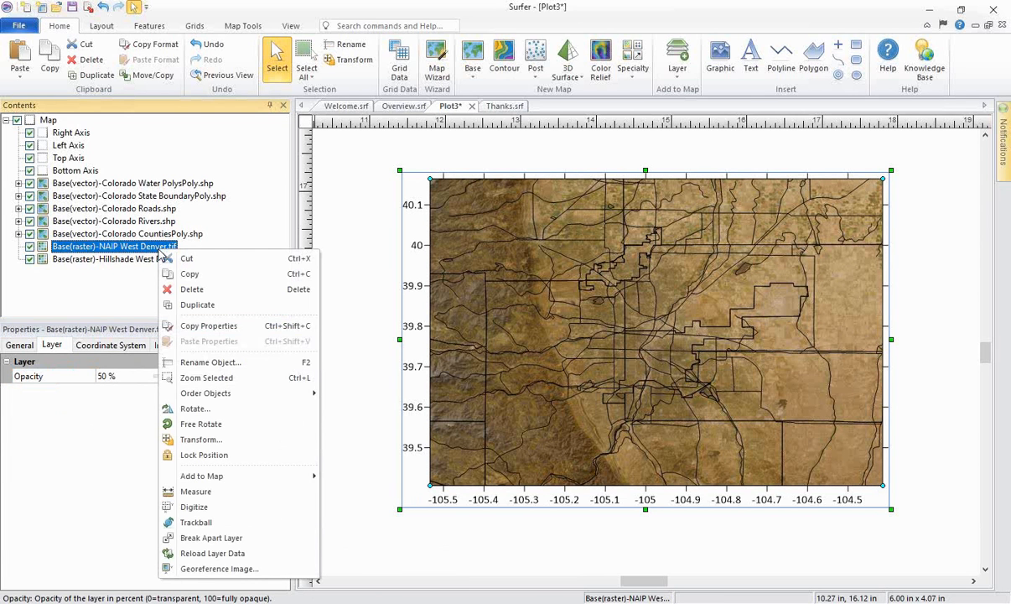
click(233, 330)
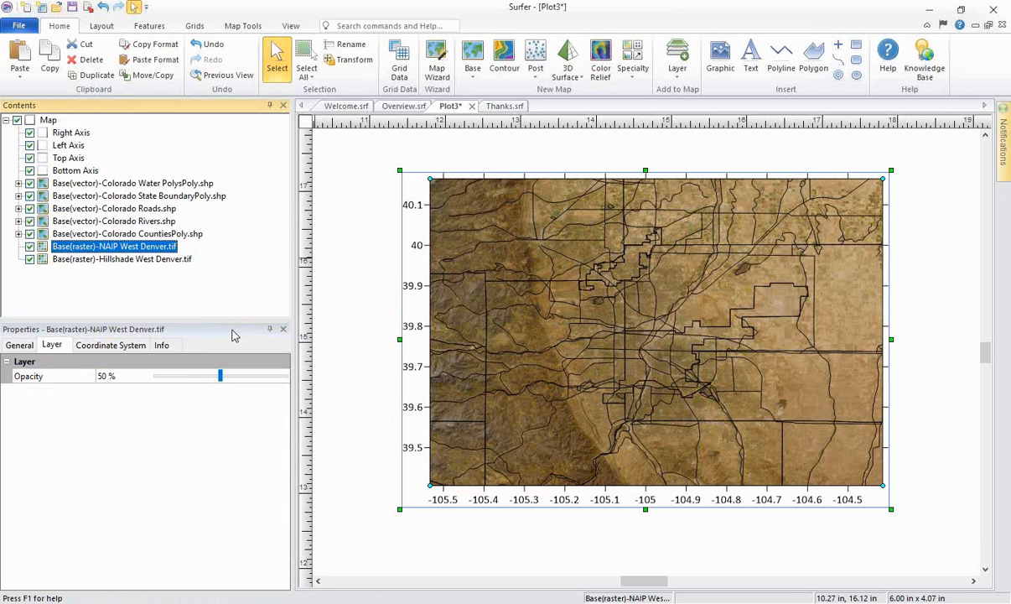
click(159, 261)
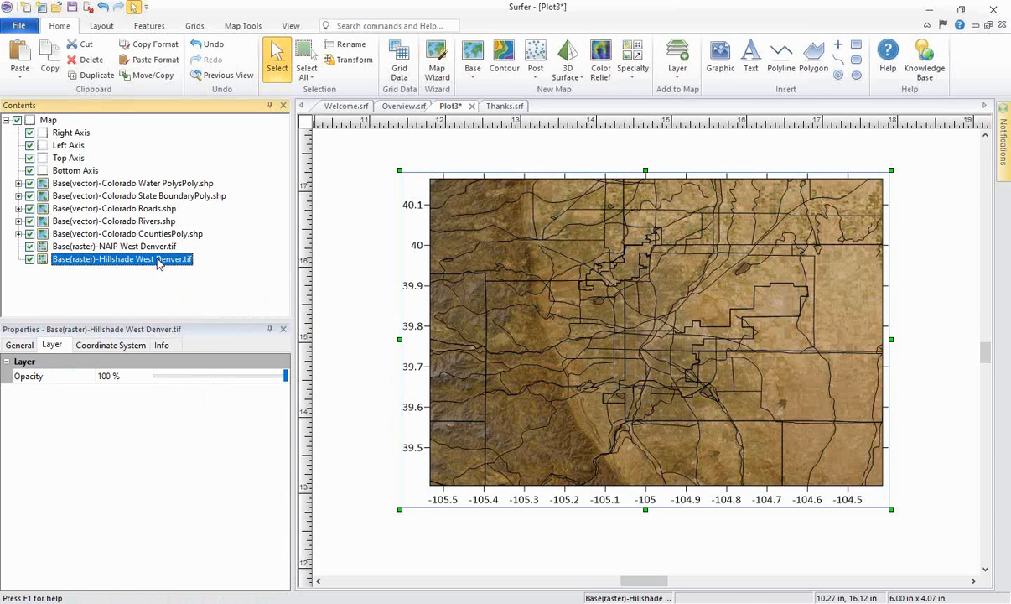
right_click(158, 263)
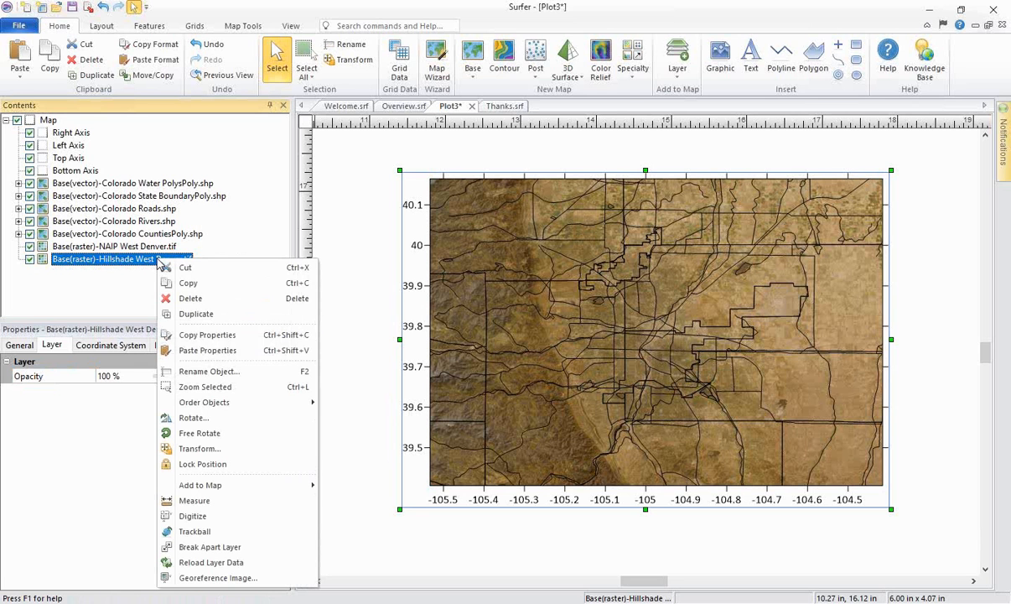
click(285, 356)
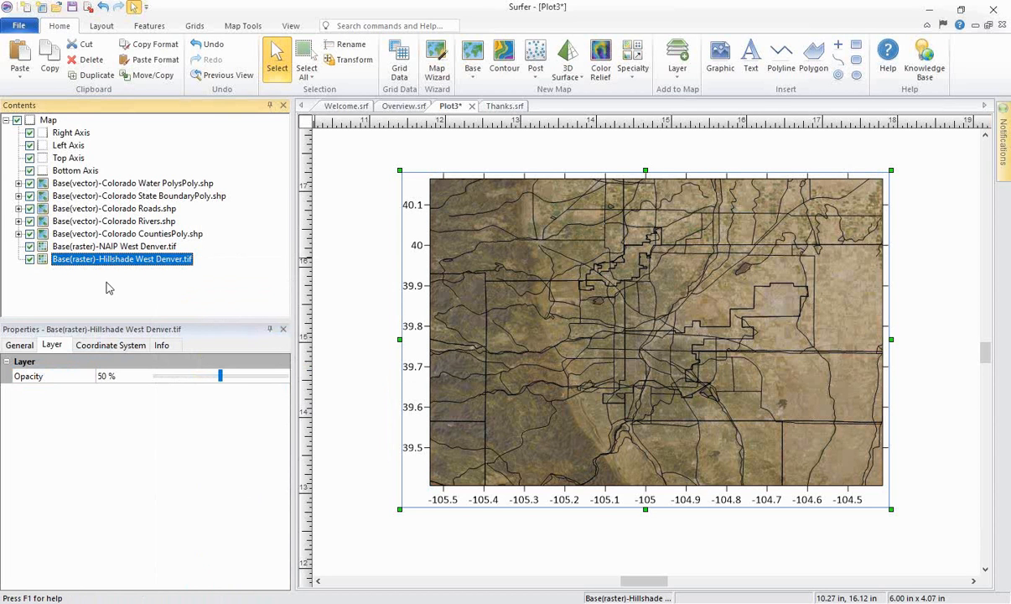
Step: Compare the opacity and image properties of the NAIP West Denver.tif and Hillshade West Denver.tif layers
click(130, 248)
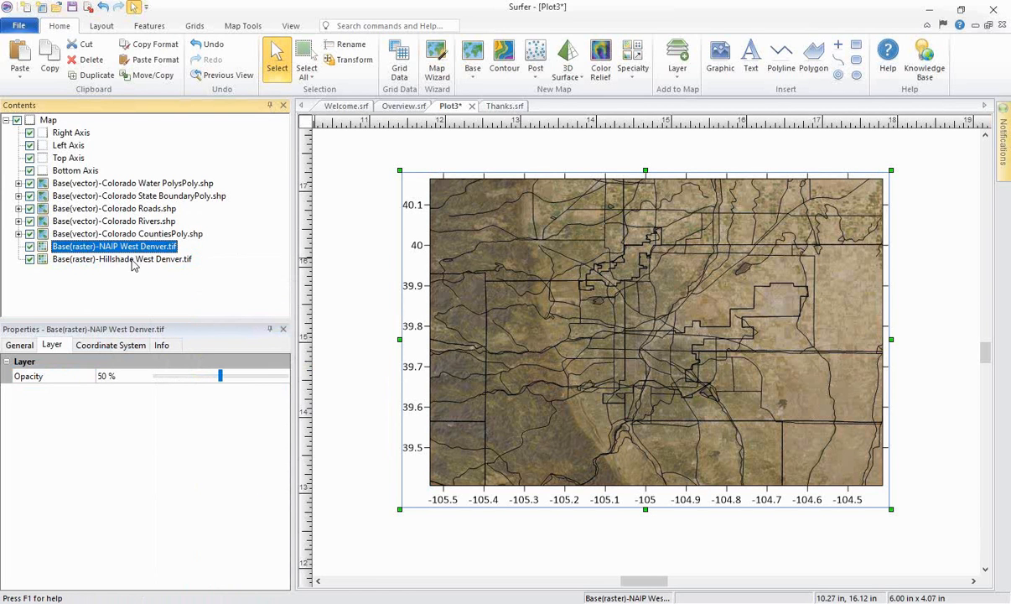
click(128, 258)
click(126, 246)
click(19, 344)
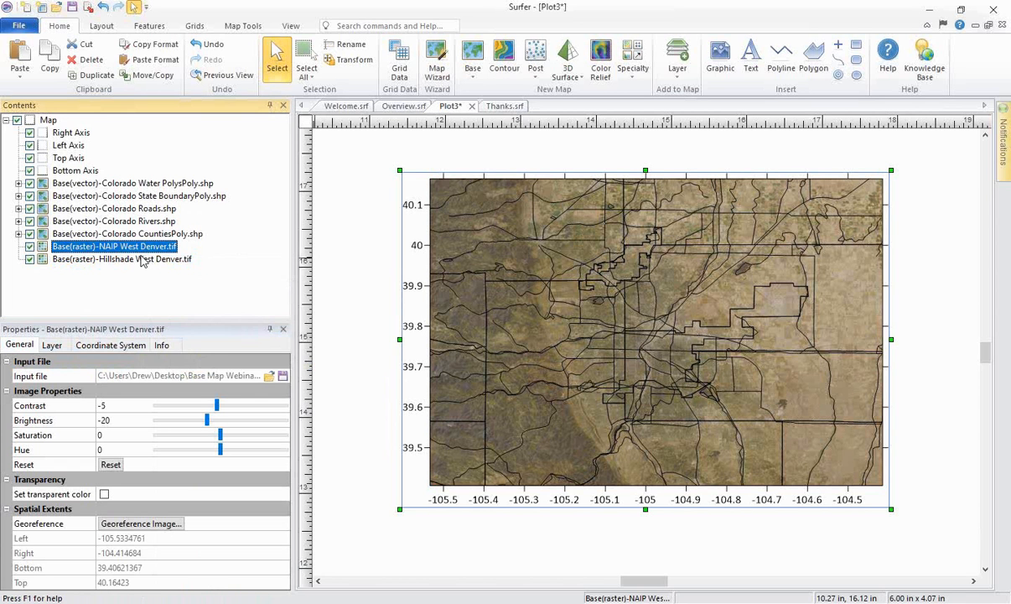
click(143, 260)
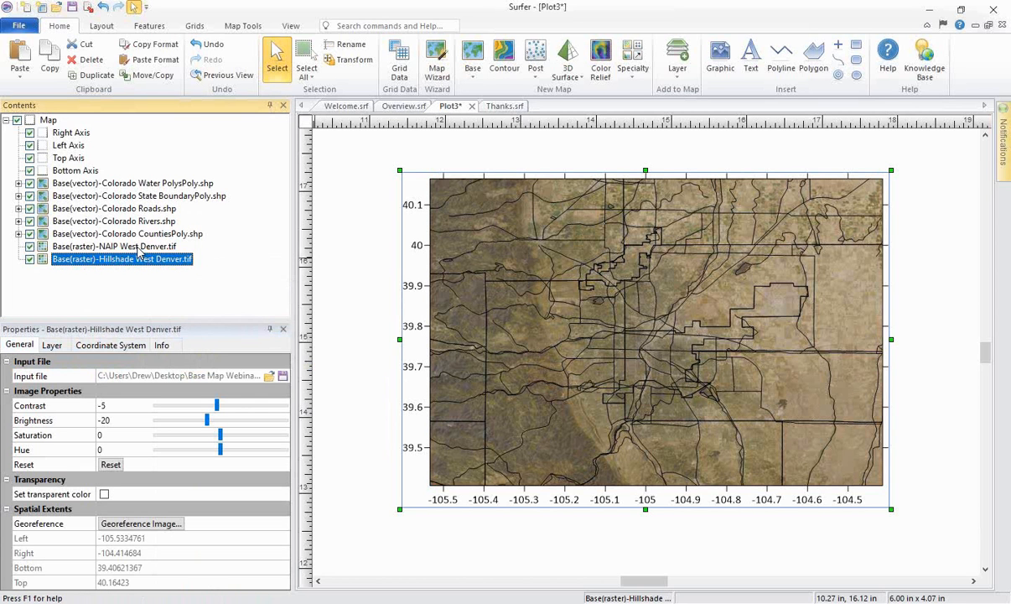
click(136, 246)
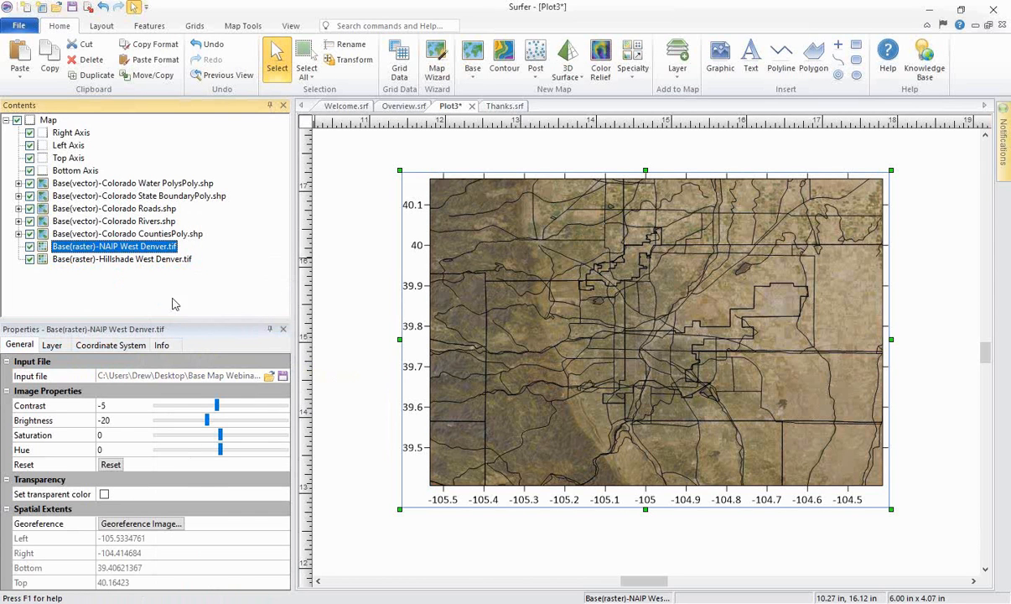
click(153, 260)
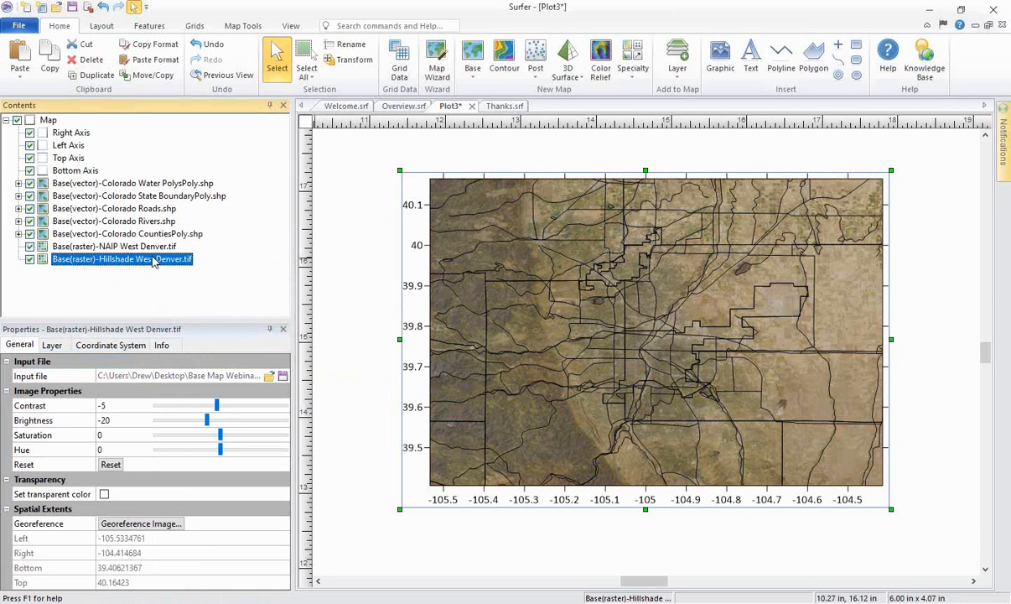
click(147, 247)
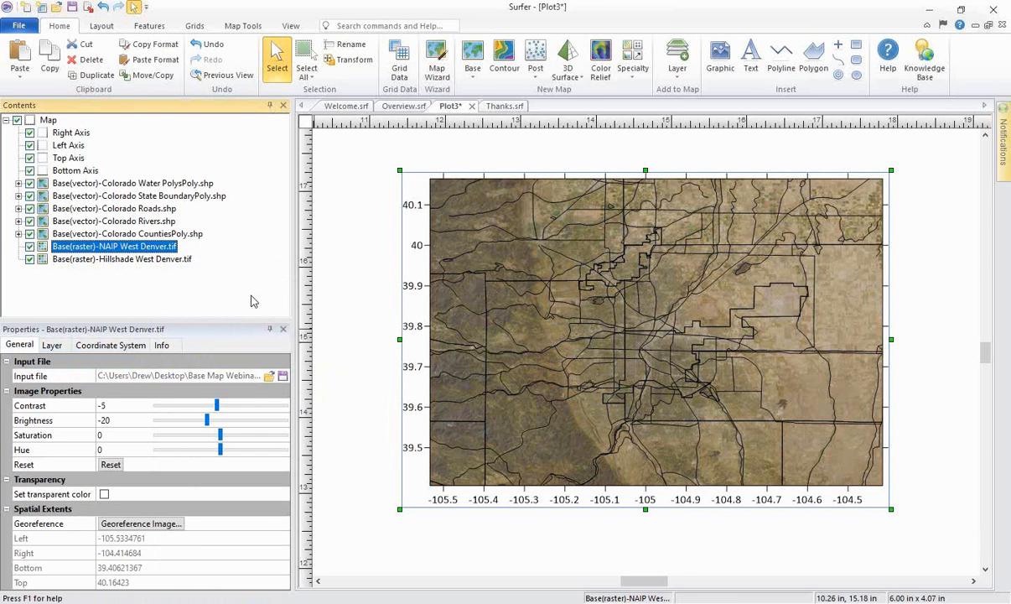
Step: Set the line color of the Colorado Water PolysPoly.shp layer to Smalt Blue
click(192, 184)
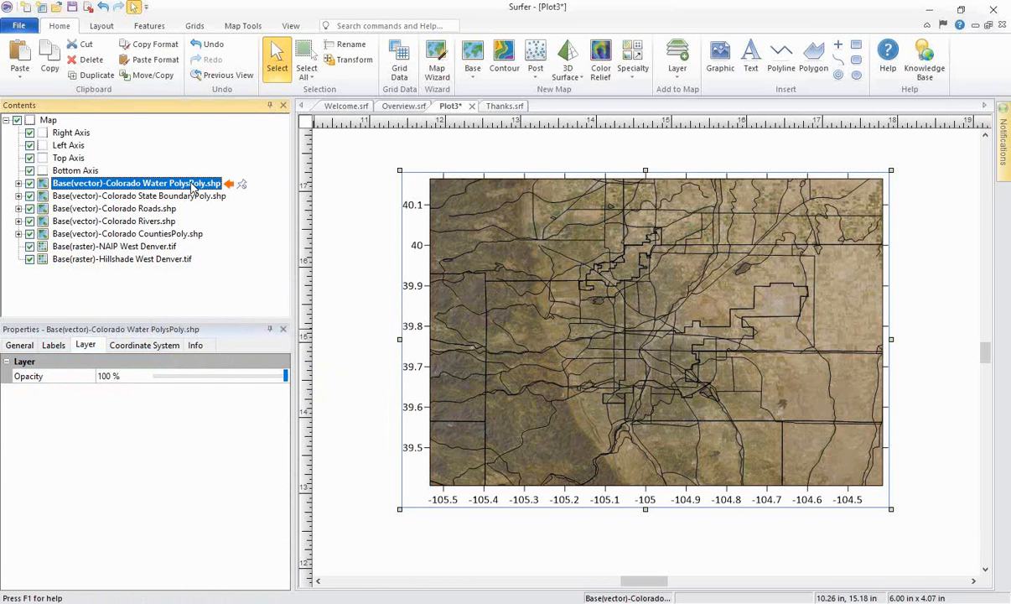
click(20, 346)
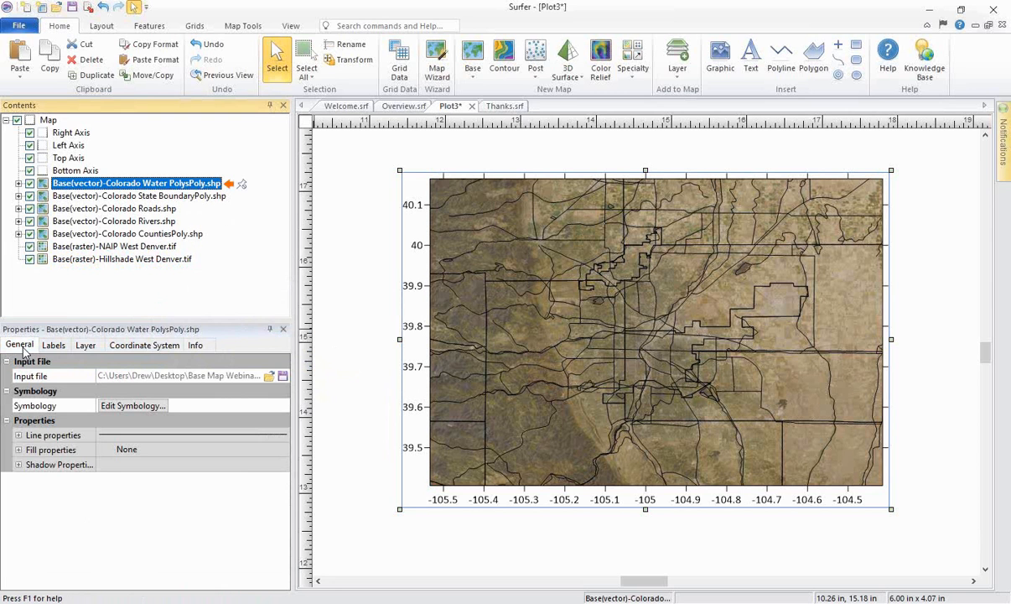
click(18, 435)
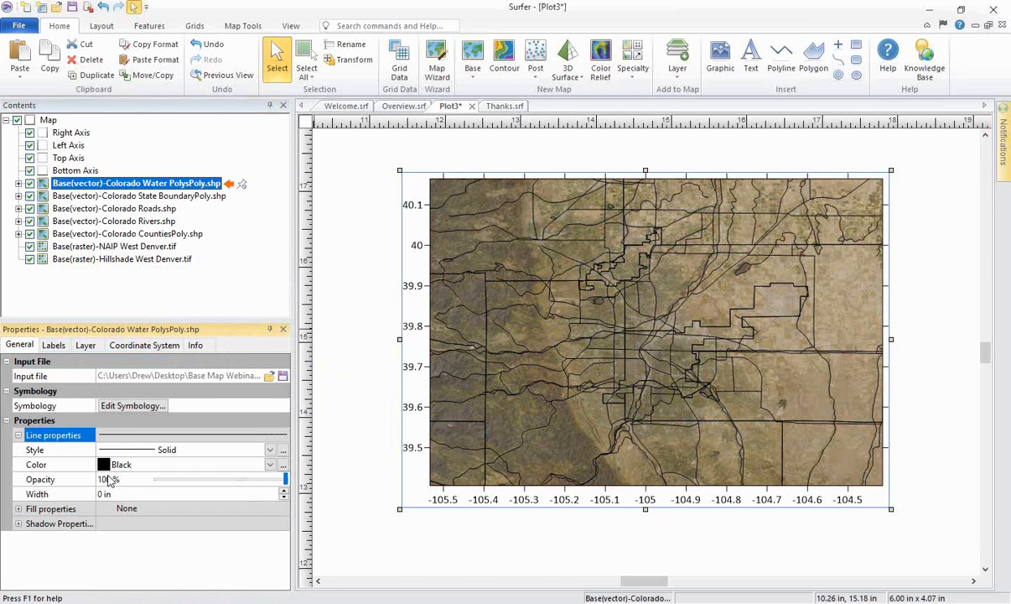
click(104, 464)
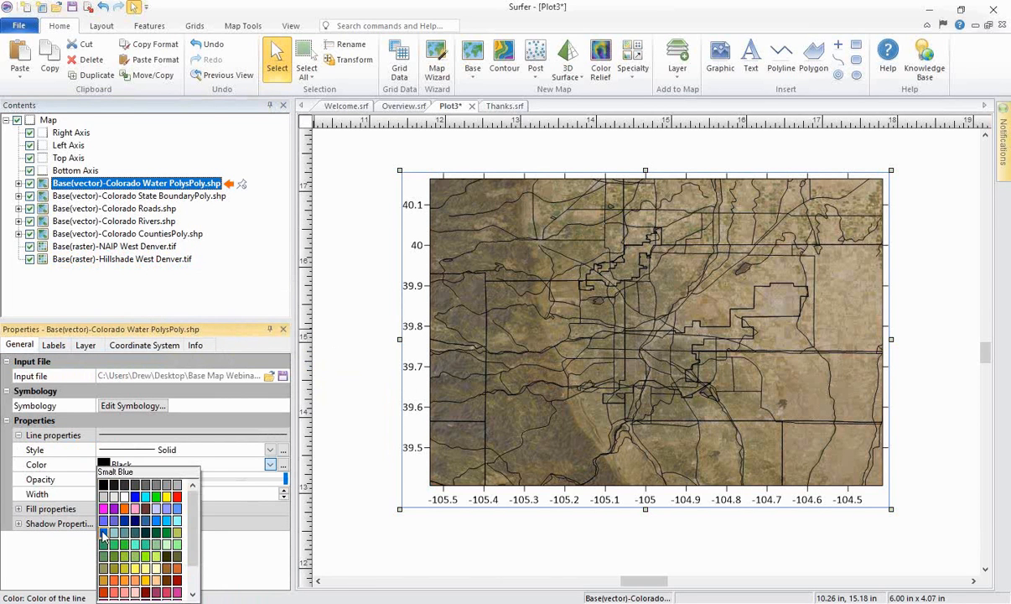
click(103, 533)
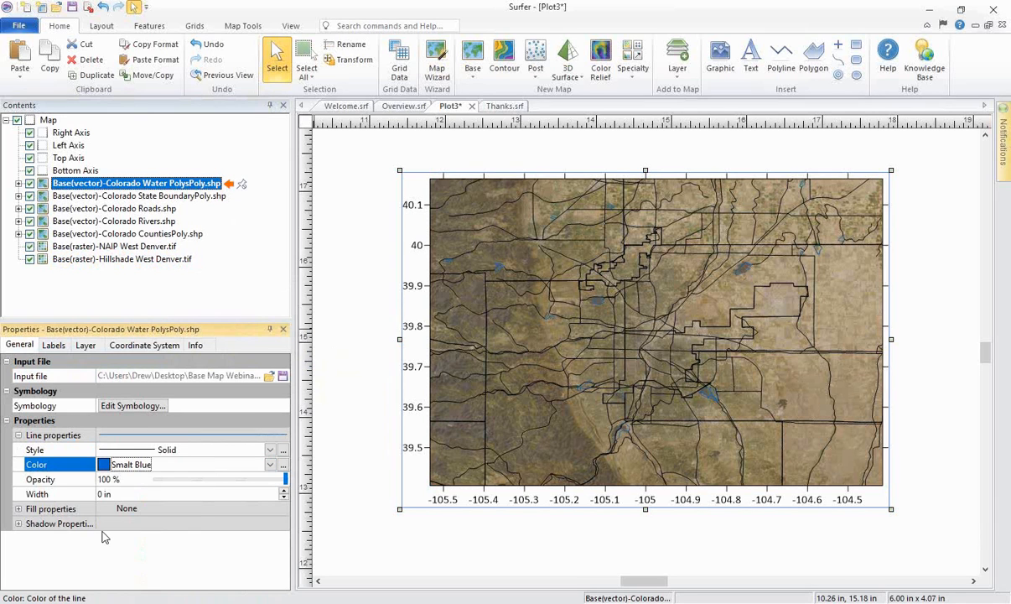
Step: Give the Colorado Water PolysPoly.shp polygons a Solid fill pattern with a Smalt Blue foreground color
click(18, 509)
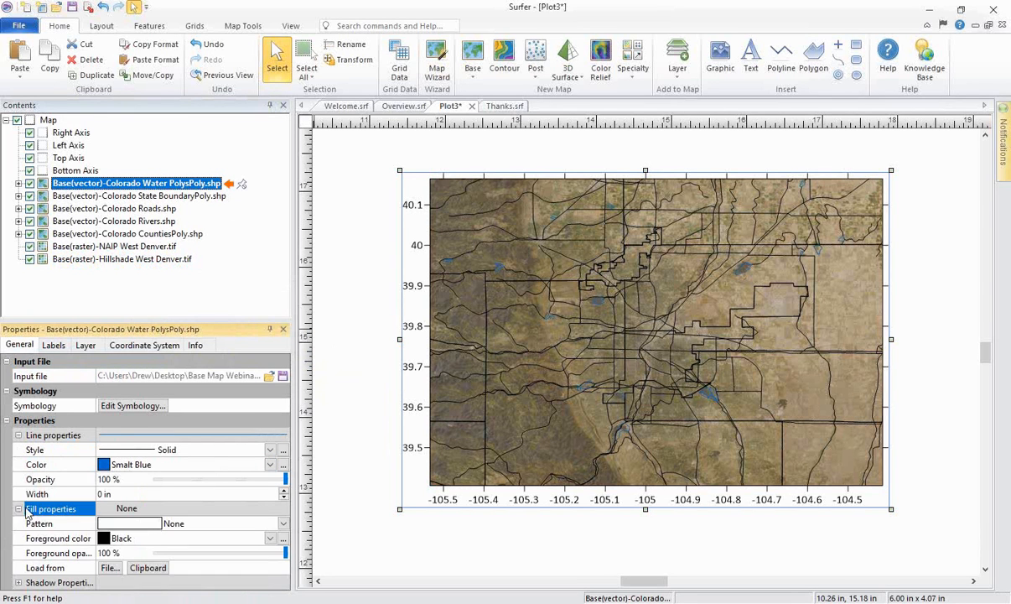
click(153, 526)
click(136, 436)
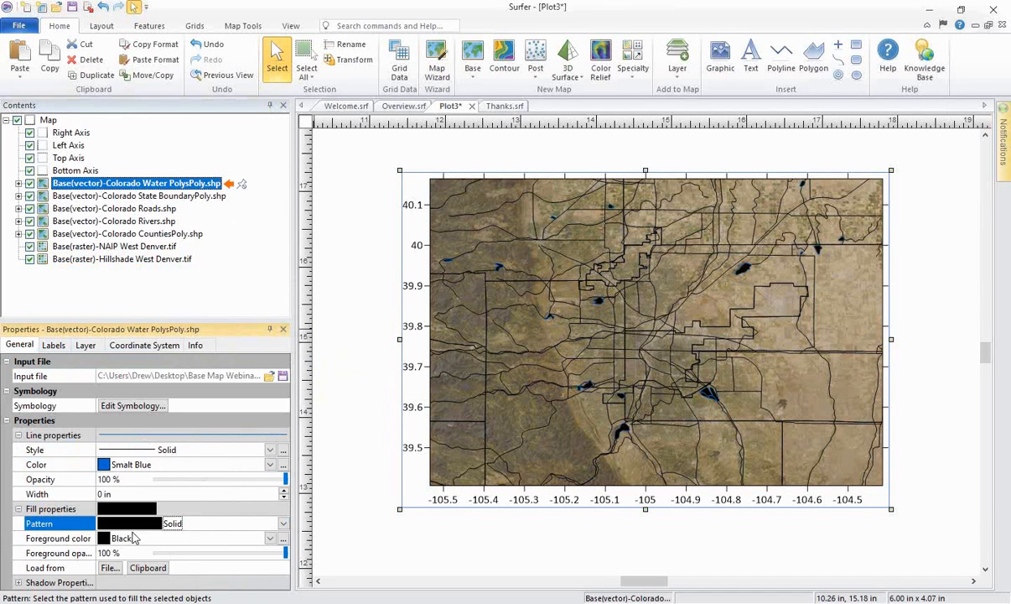
click(106, 538)
click(107, 539)
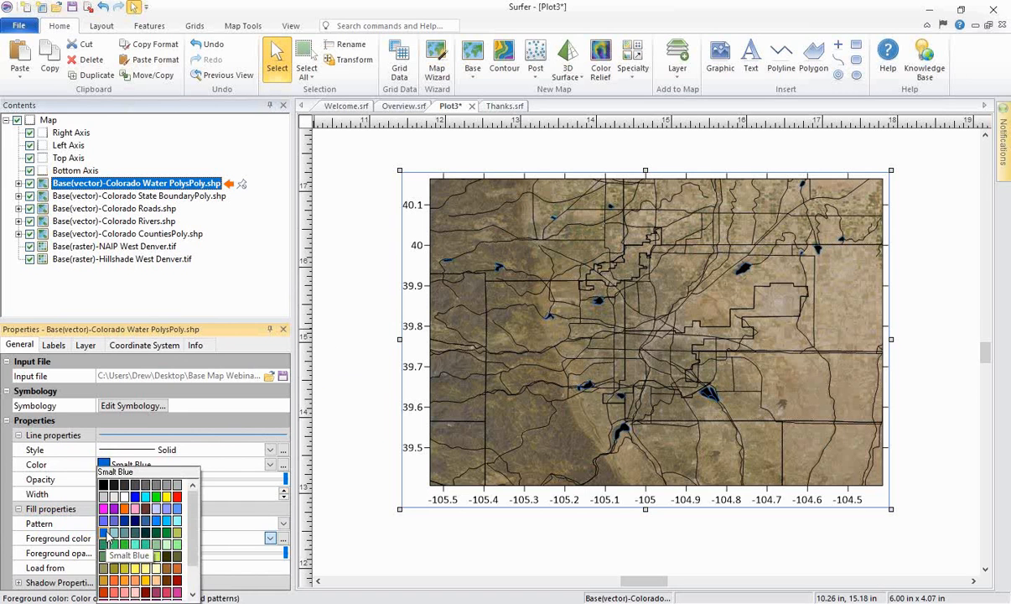
click(105, 533)
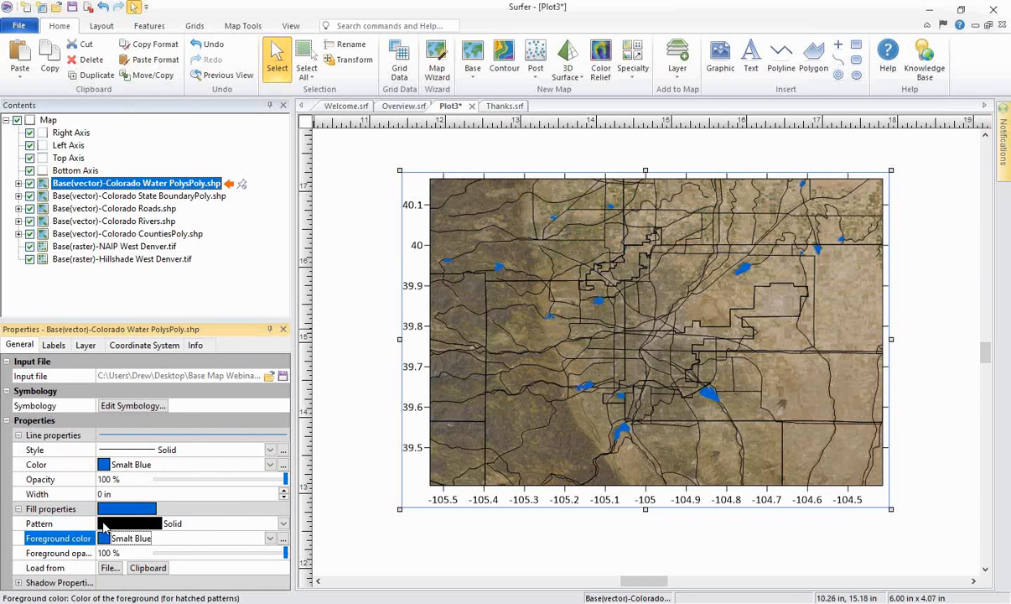
Step: Copy the properties of the Colorado Water PolysPoly.shp layer and paste them onto the Colorado Rivers.shp layer
right_click(177, 187)
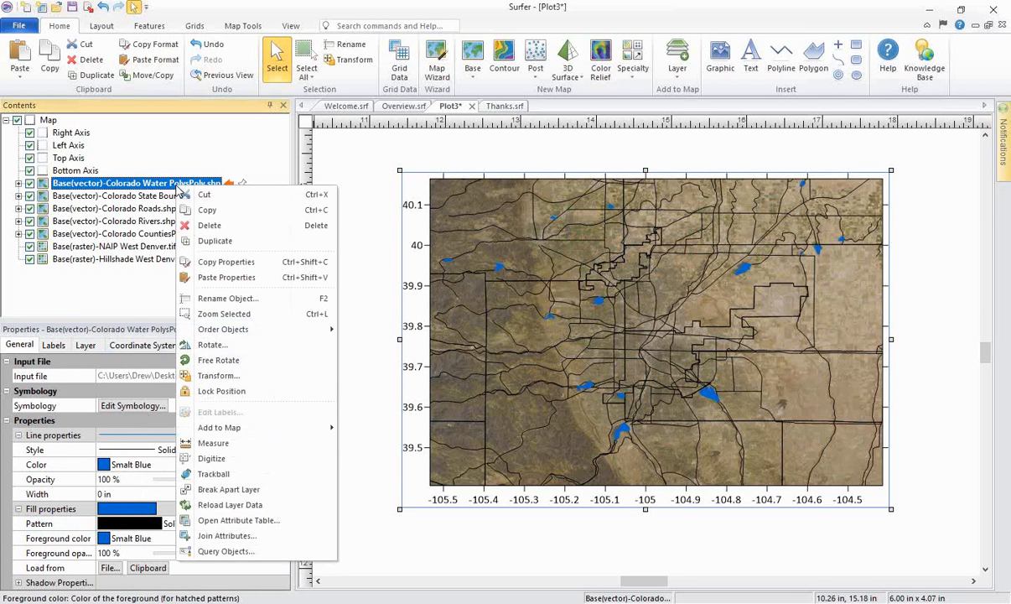
click(326, 267)
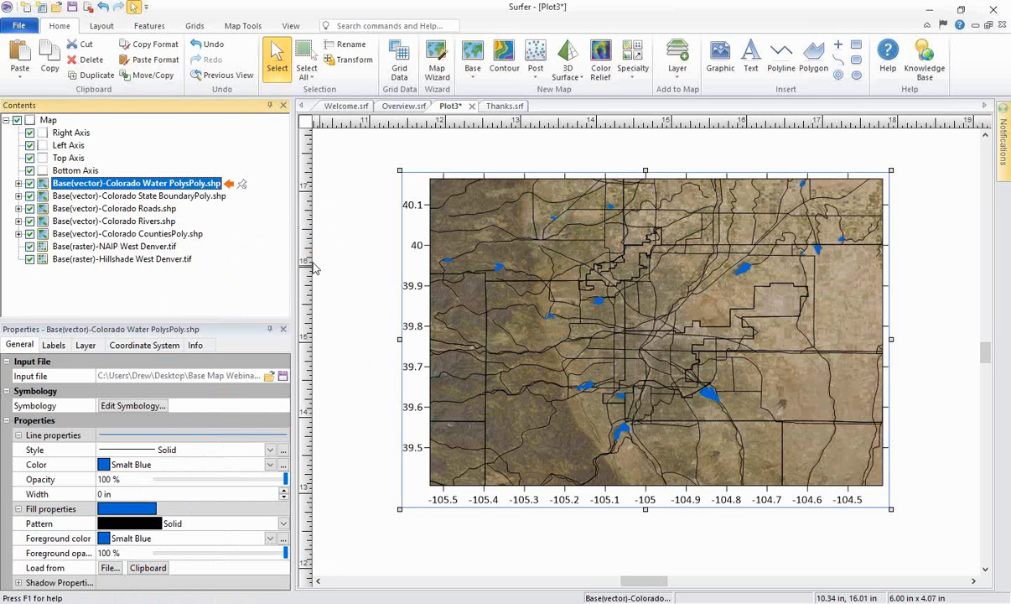
click(67, 221)
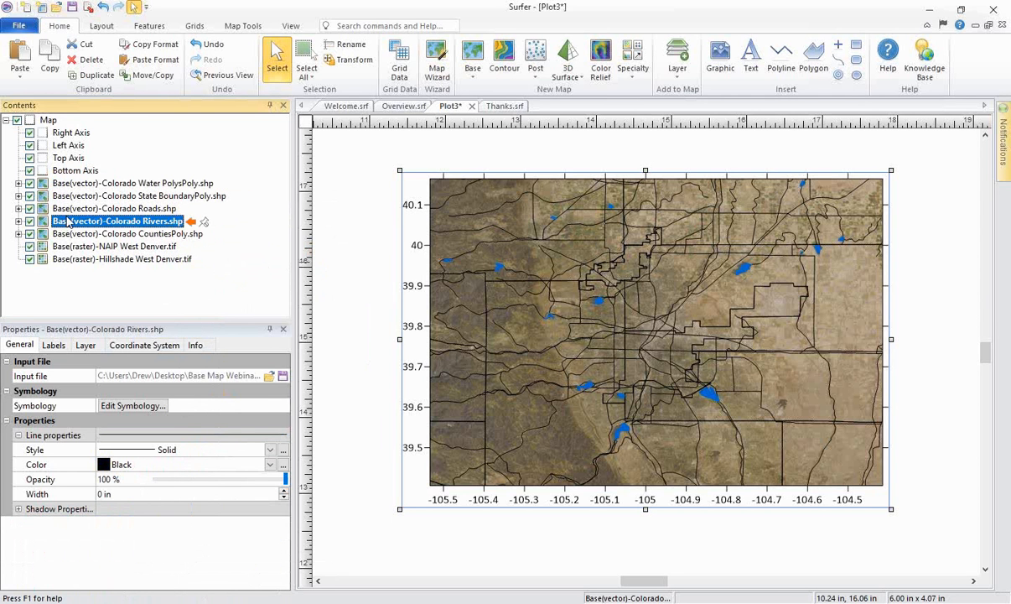
right_click(141, 223)
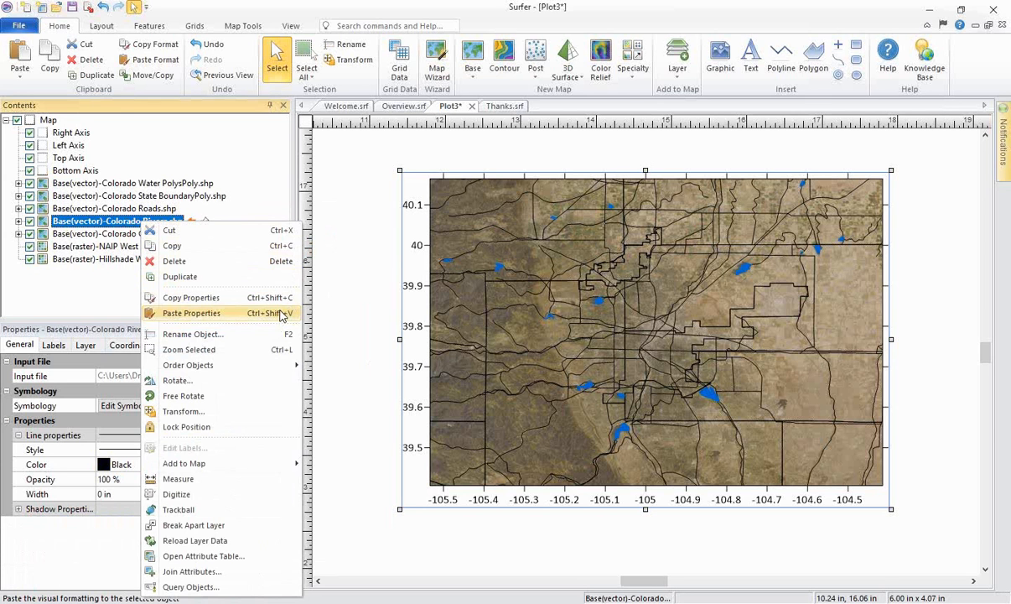
click(282, 314)
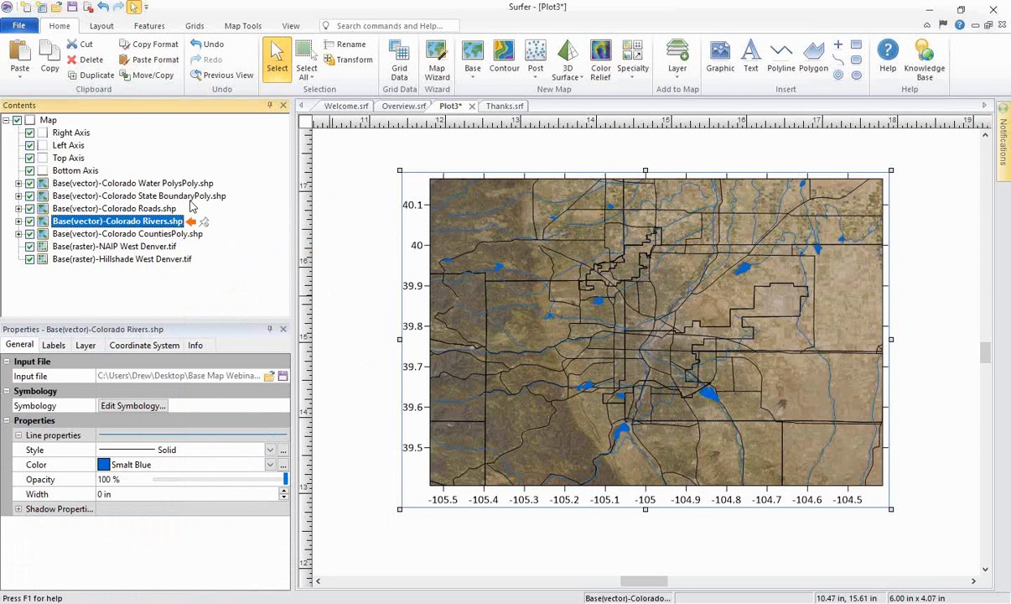
Step: Label the Colorado CountiesPoly.shp layer from the NAME_2 attribute and set the label foreground color to White
click(160, 235)
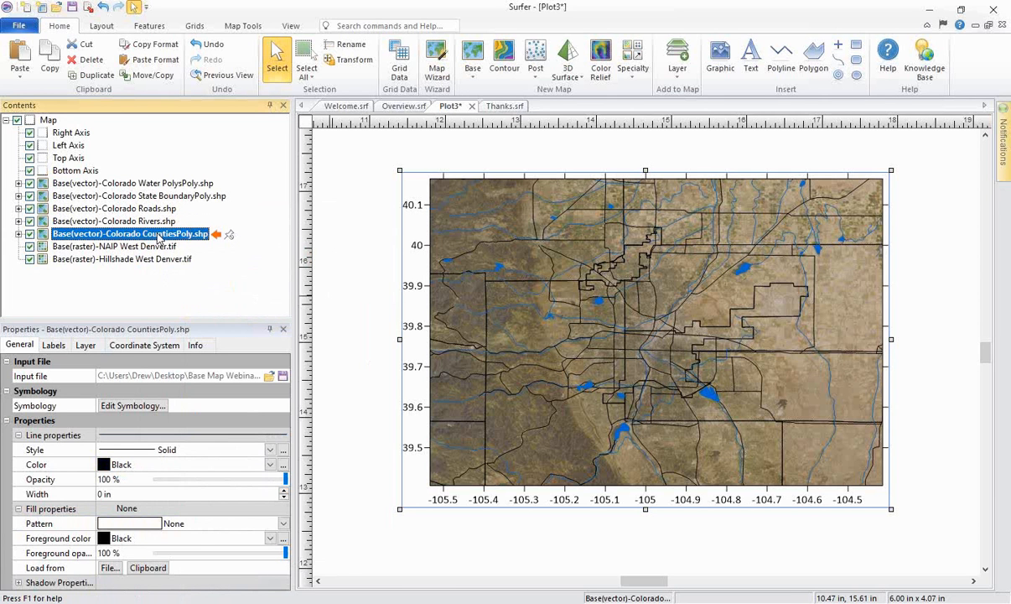
click(53, 346)
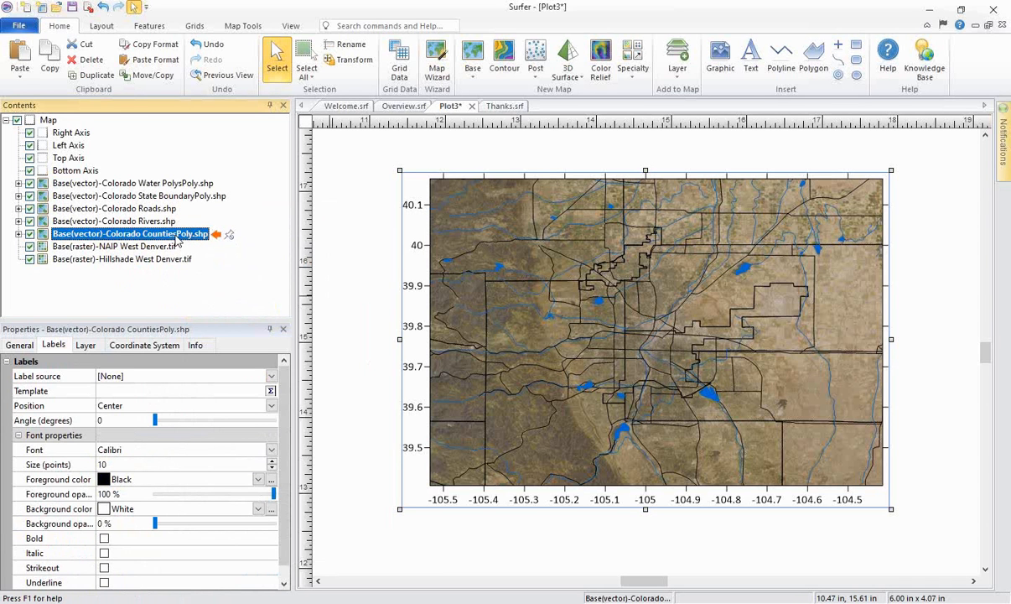
click(57, 379)
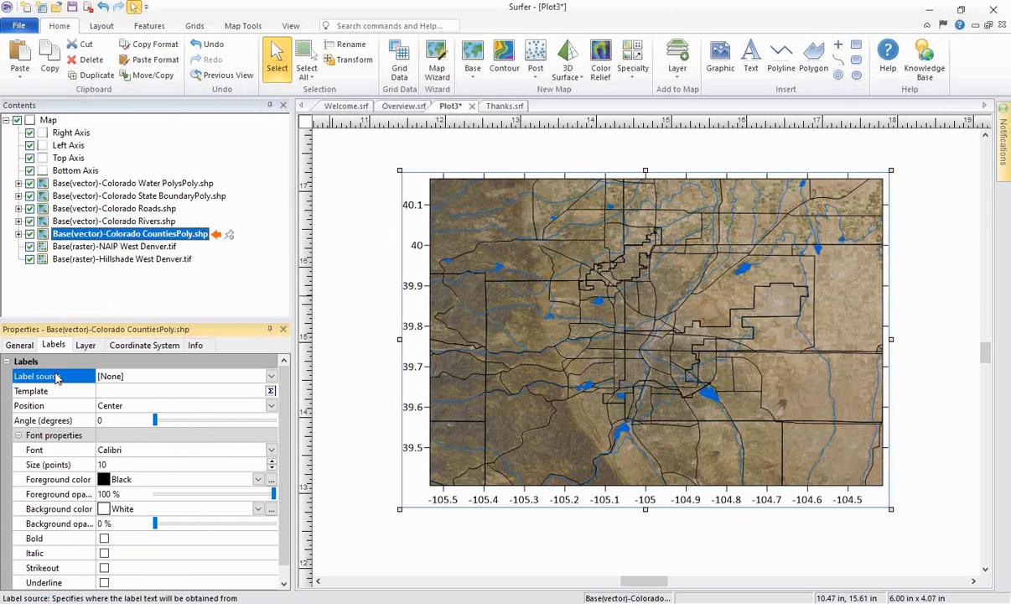
click(272, 377)
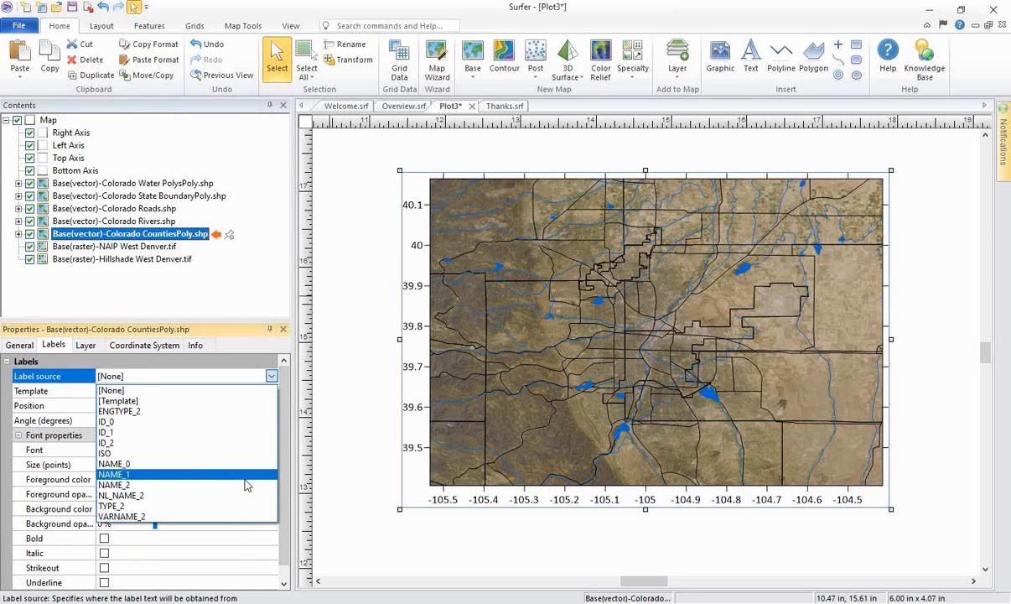
click(103, 486)
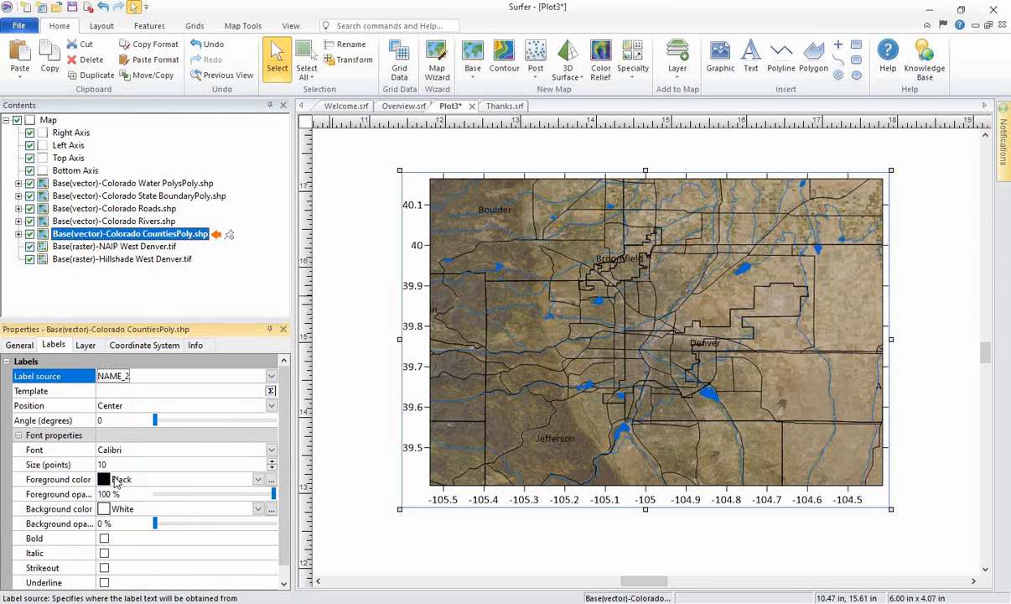
click(116, 476)
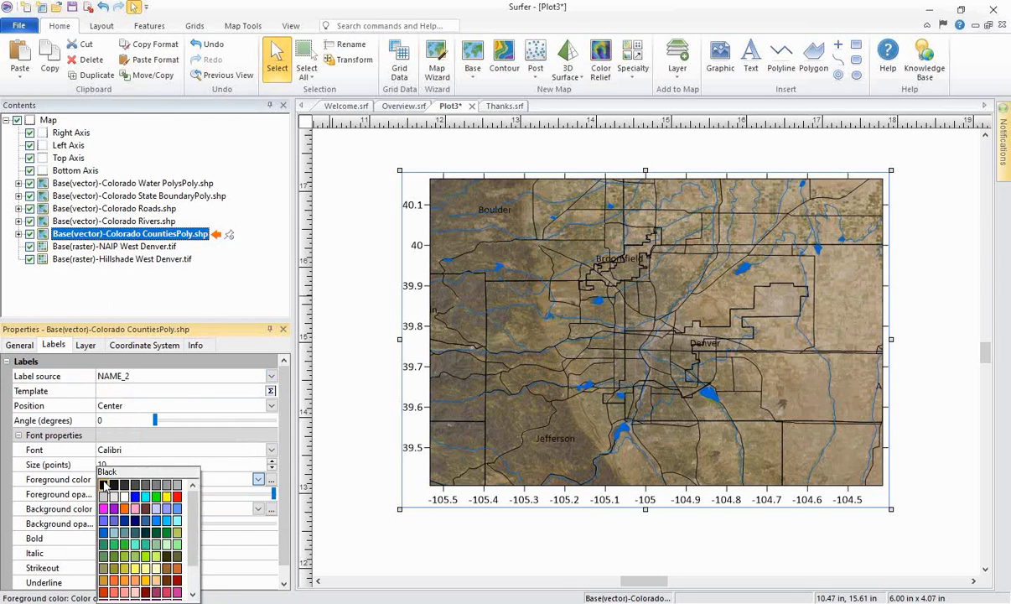
click(124, 496)
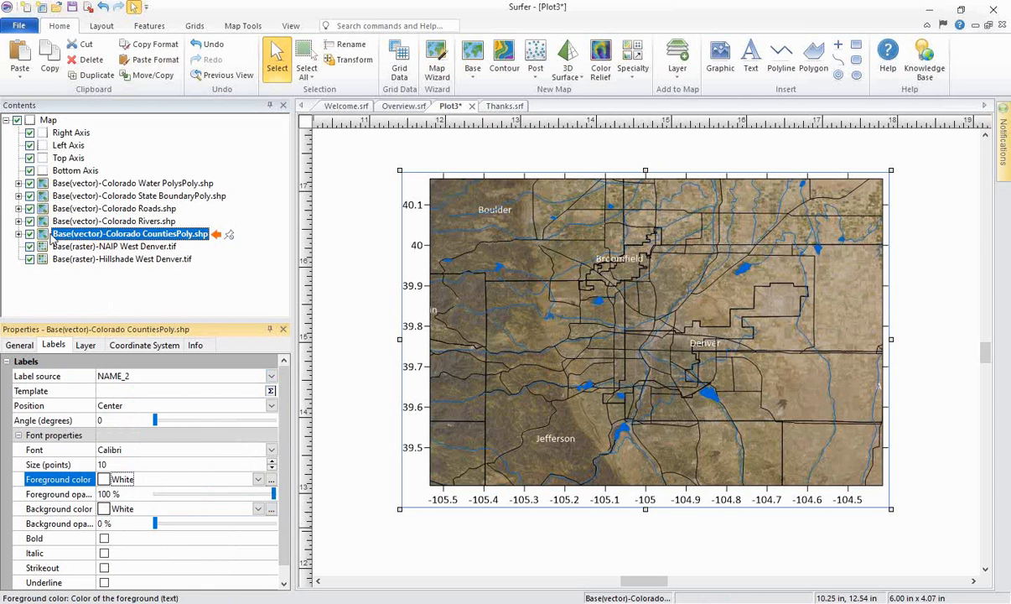
Step: Move the Colorado CountiesPoly.shp layer above Colorado Water PolysPoly.shp, and toggle the visibility of NAIP West Denver.tif off and on
drag(68, 235, 74, 181)
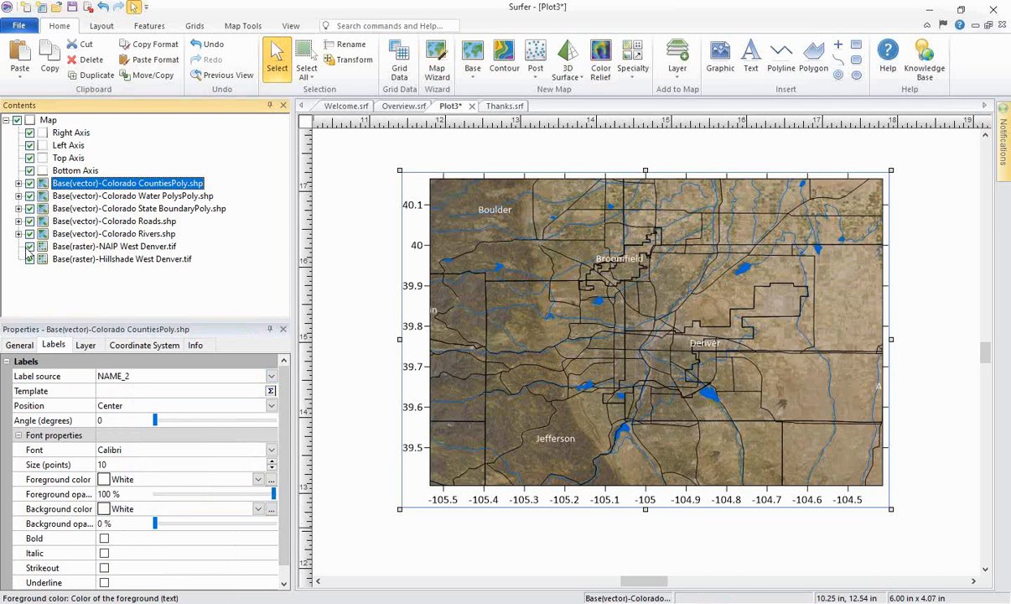
click(29, 246)
click(29, 247)
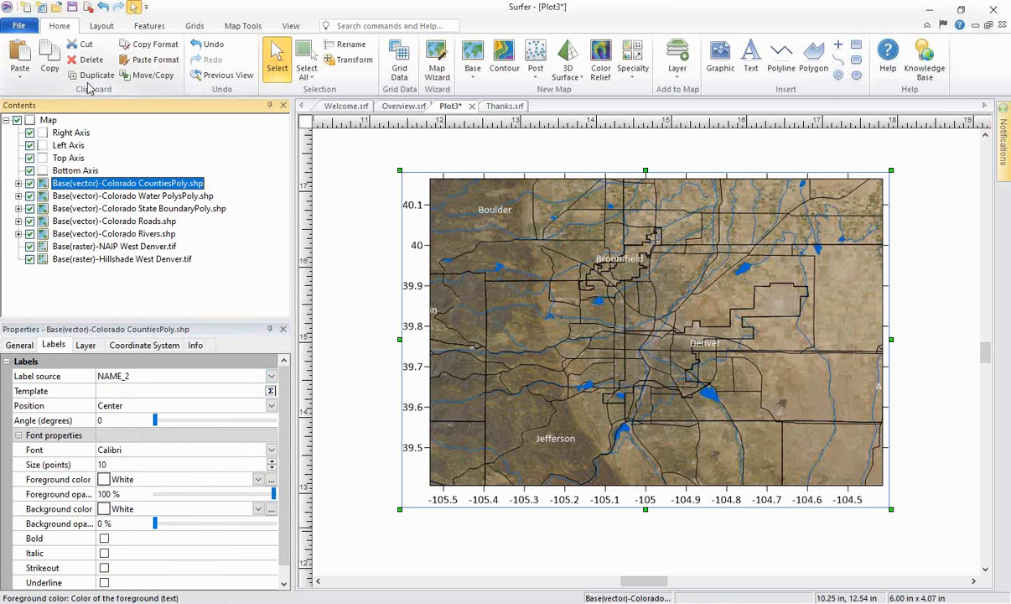
Step: Compare the map's target coordinate system with the source coordinate systems of all its vector and raster base layers
click(48, 120)
click(176, 344)
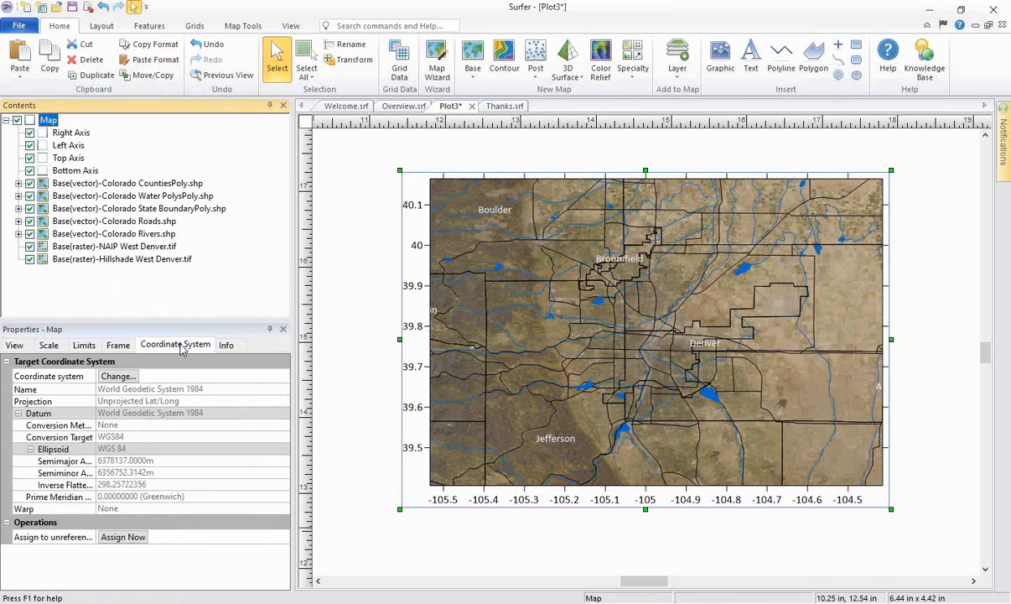
click(140, 184)
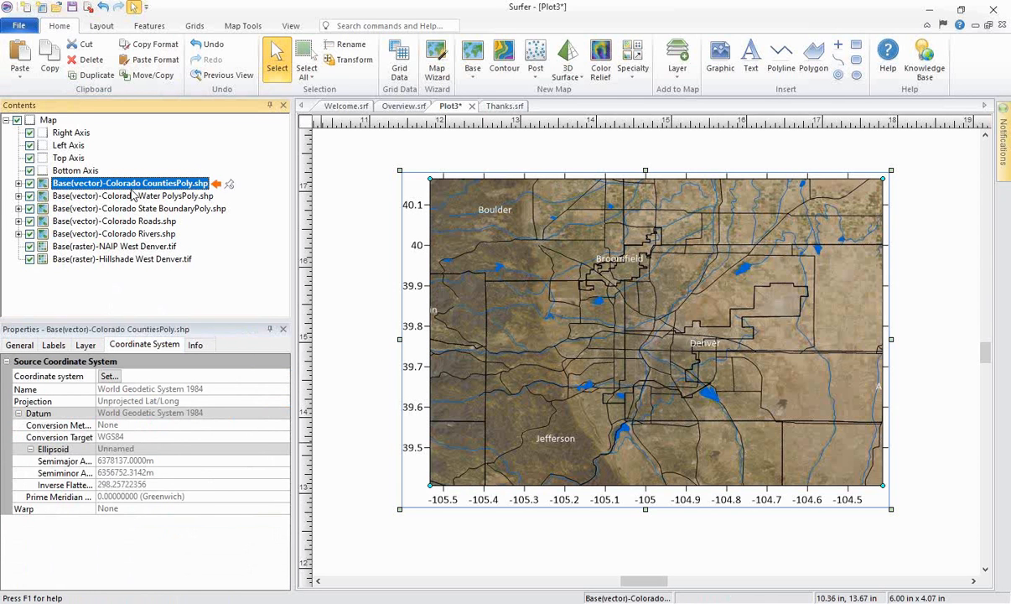
click(136, 196)
click(145, 209)
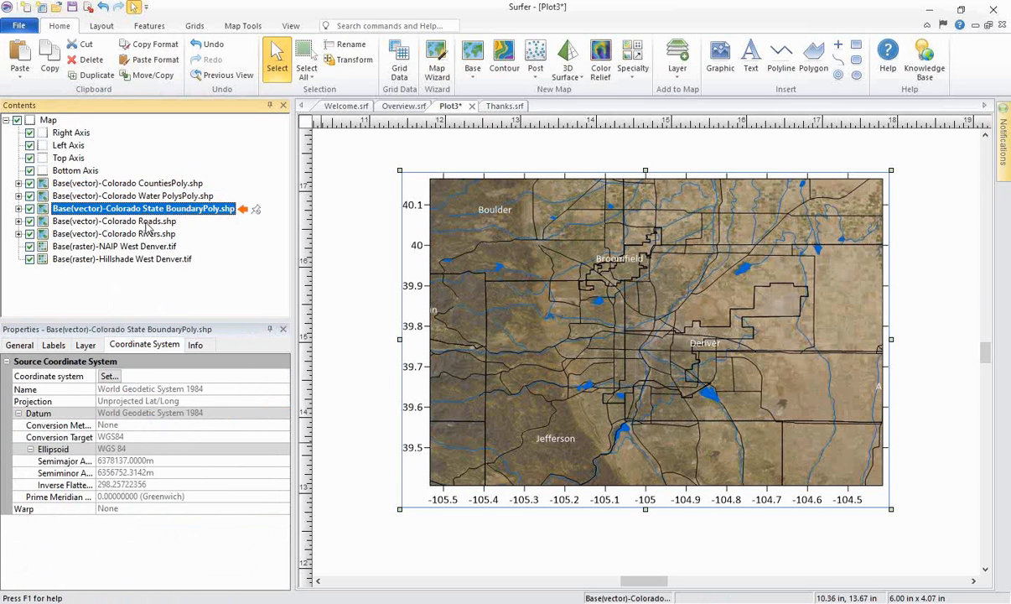
click(144, 222)
click(147, 235)
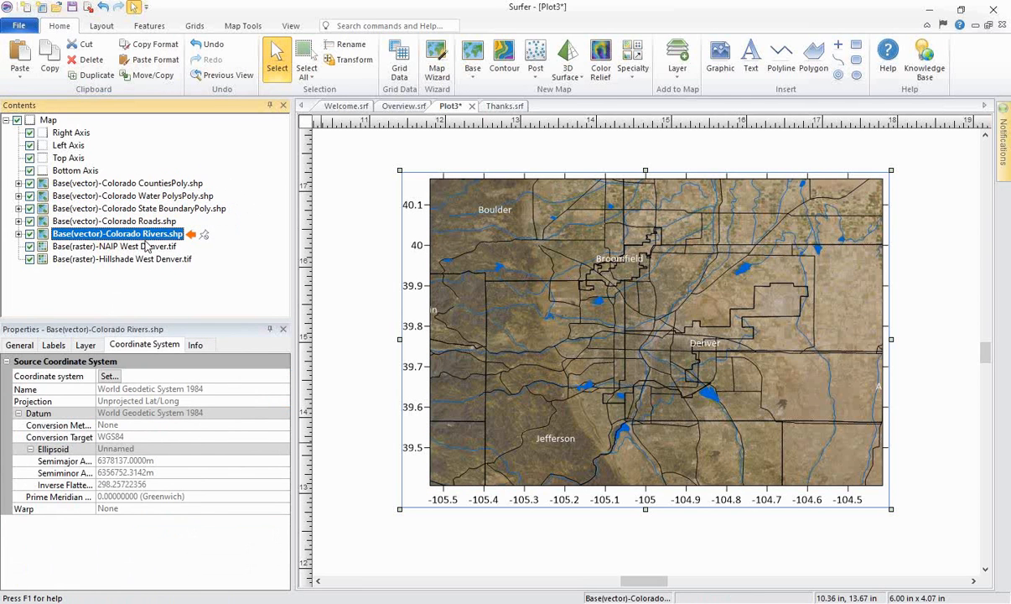
click(149, 247)
click(157, 258)
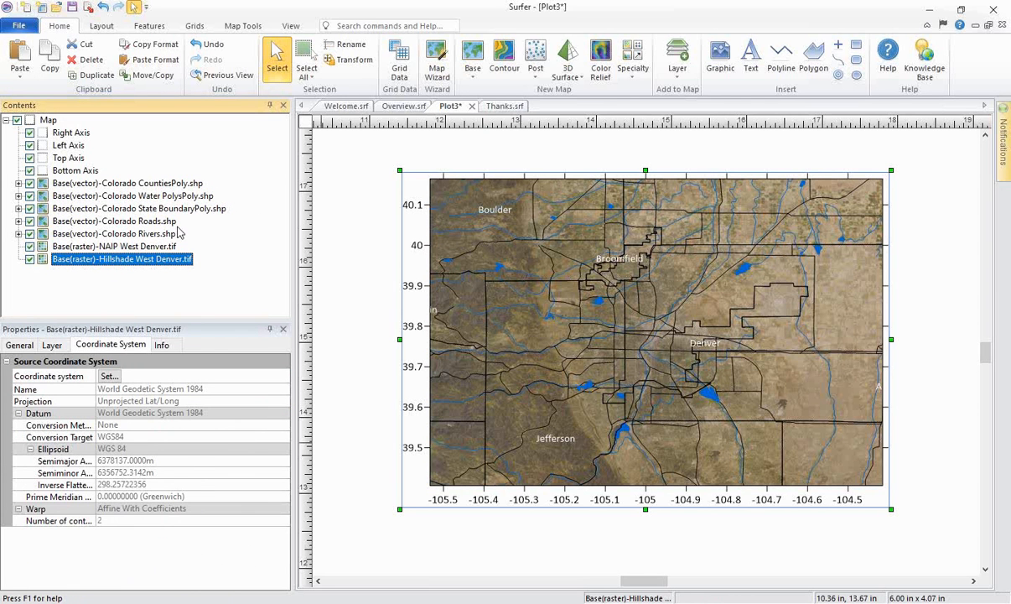
click(47, 121)
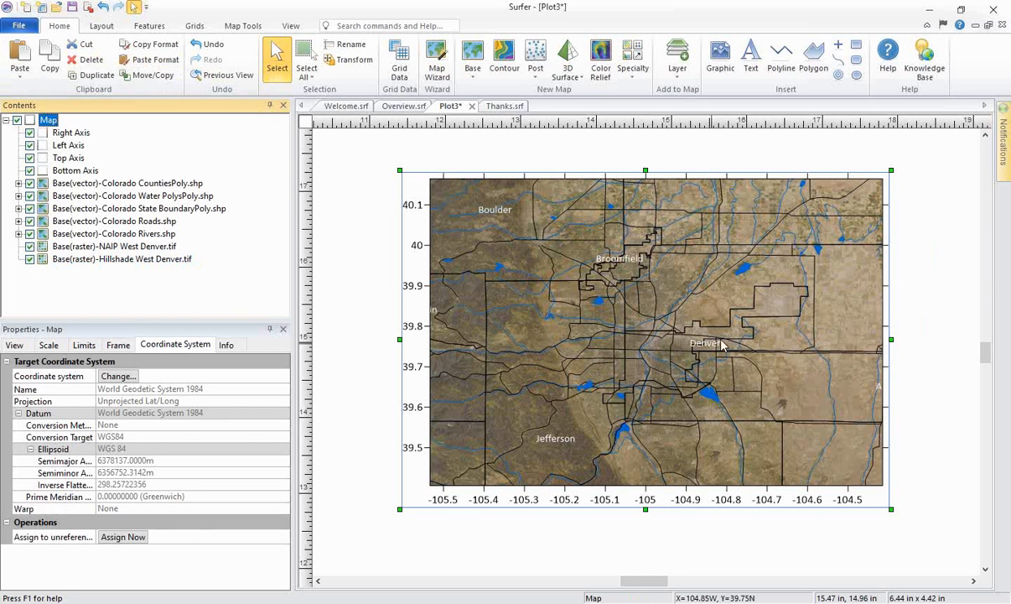
Step: Start exporting the map to the Data folder as a TIF Tagged Image named example
click(29, 28)
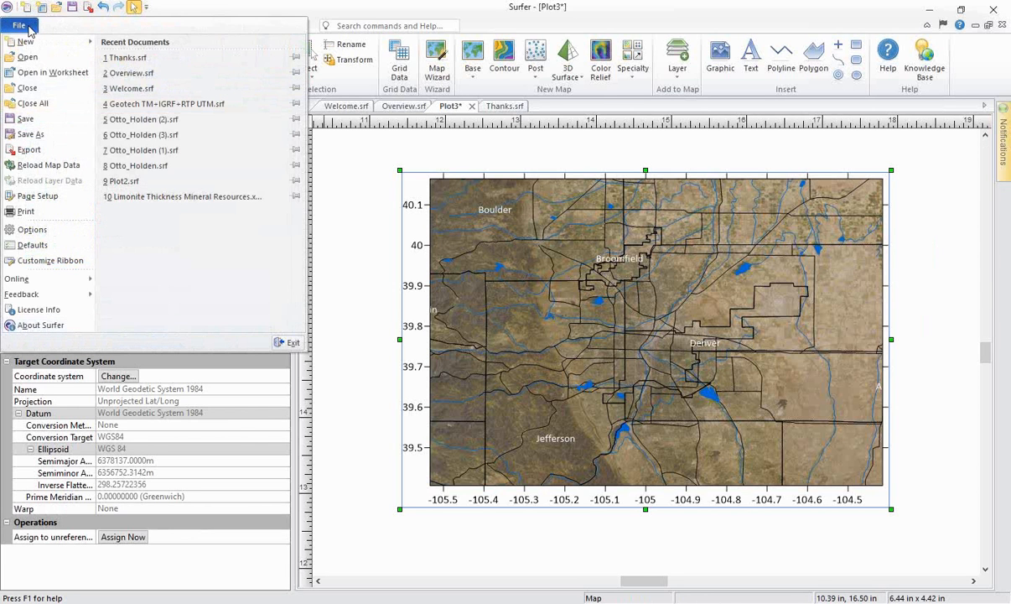
click(27, 149)
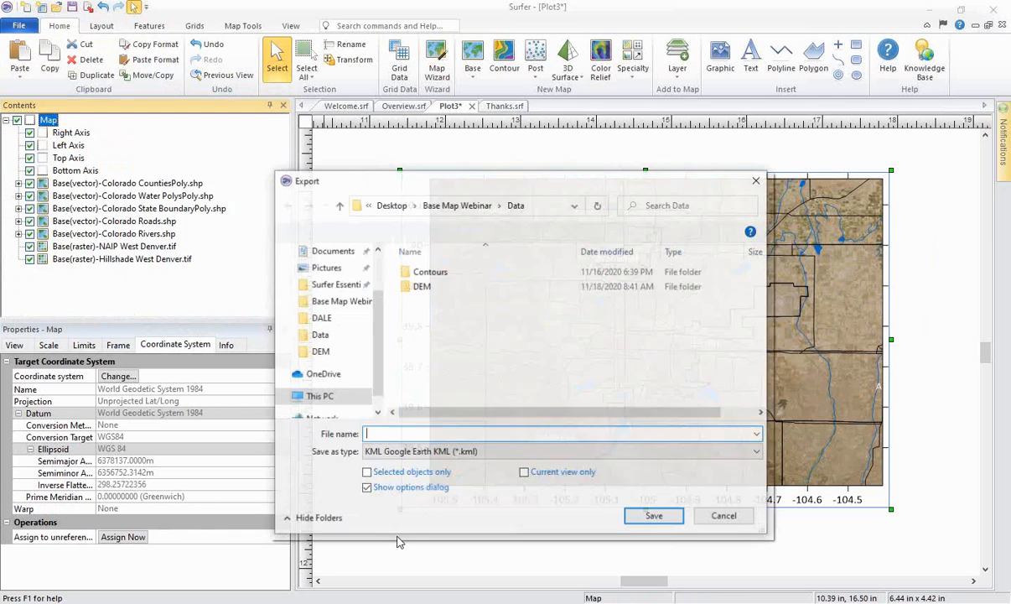
drag(544, 189, 406, 138)
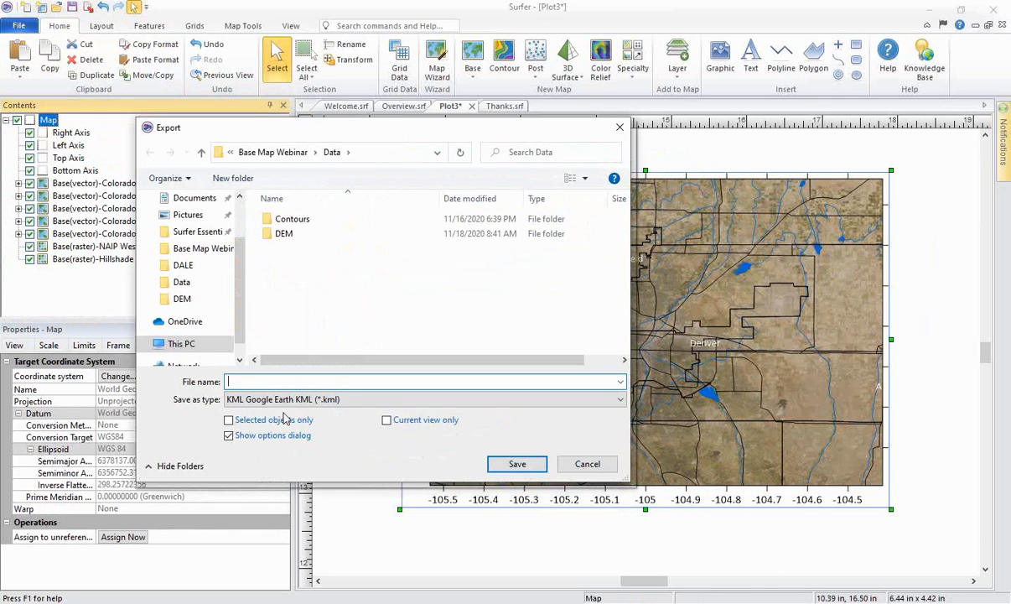
click(335, 402)
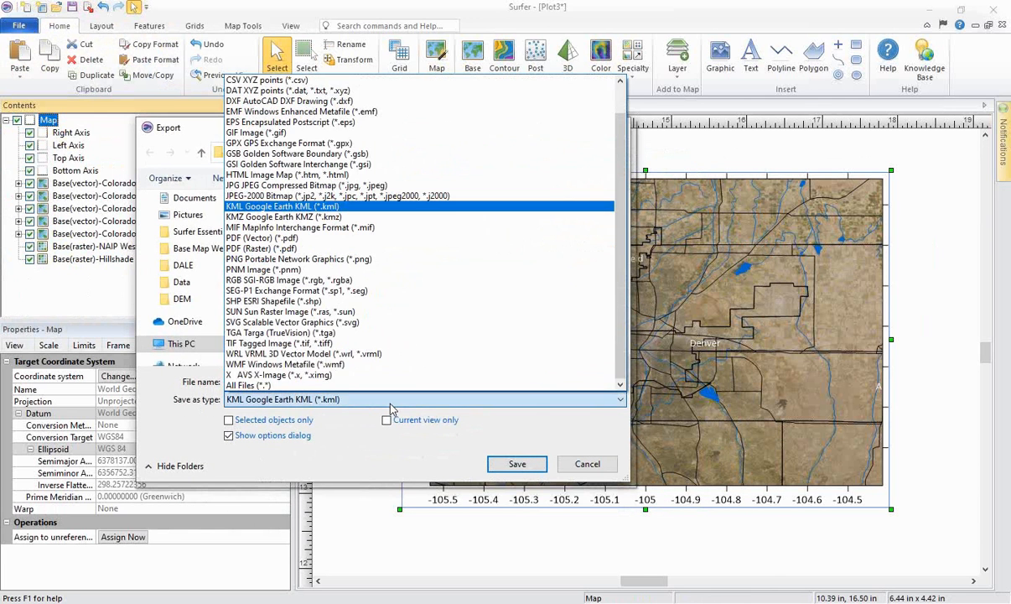
click(363, 344)
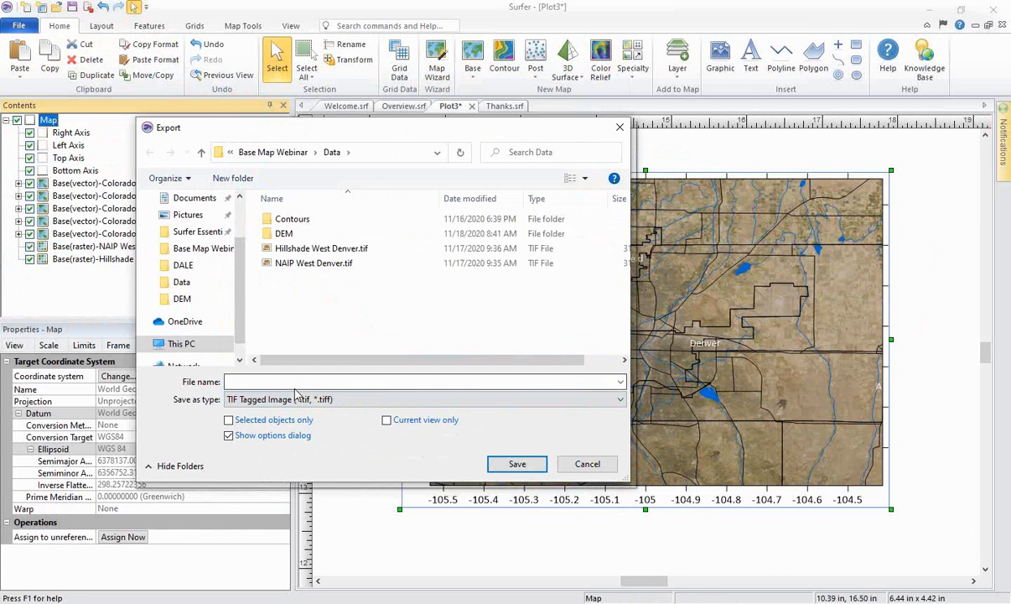
click(290, 382)
text(example)
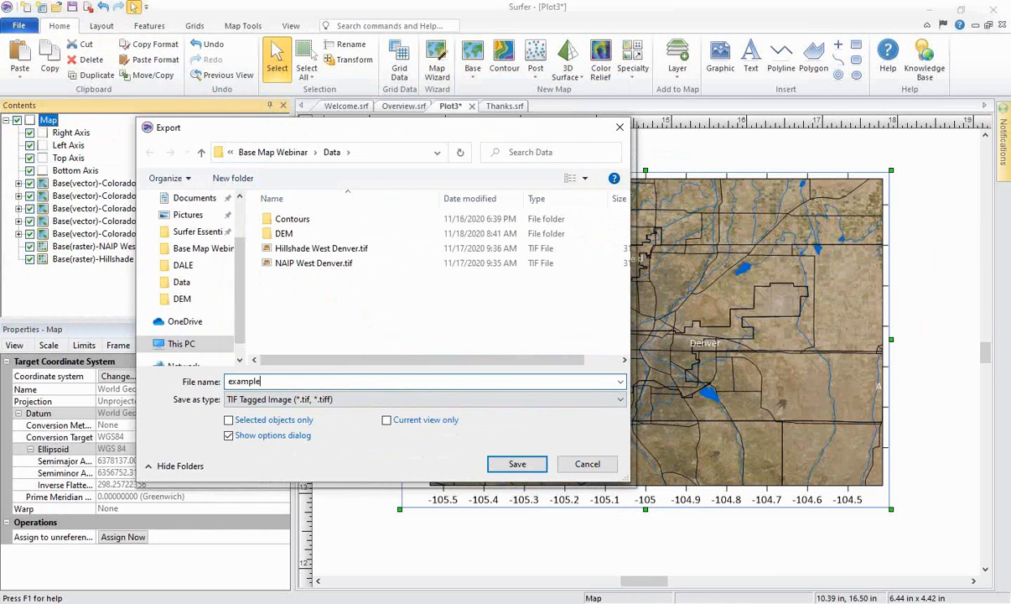
key(Return)
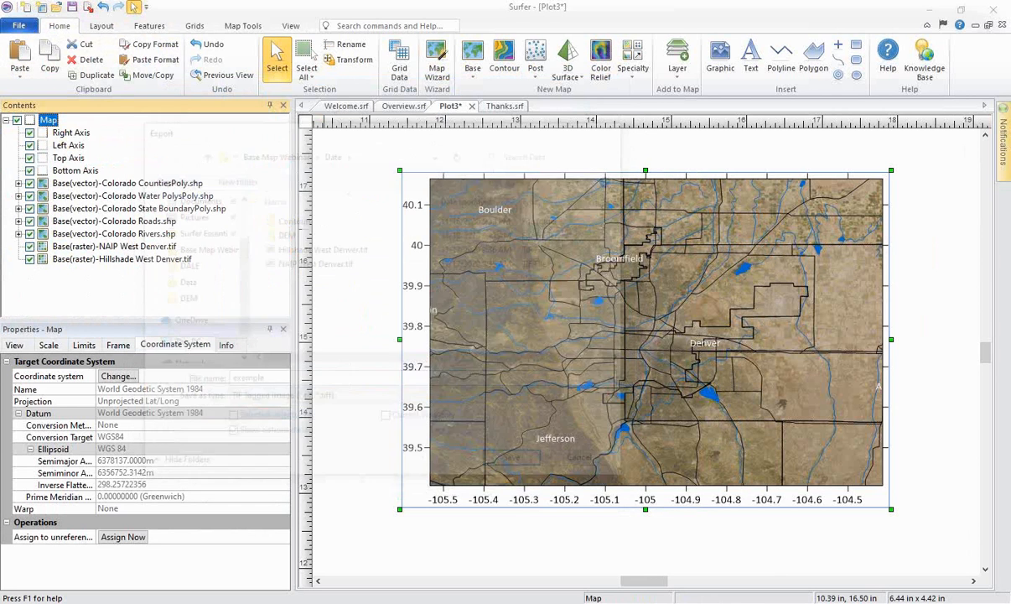
Step: Review the spatial reference options for example.tif and complete the export with the current settings
drag(528, 149, 414, 124)
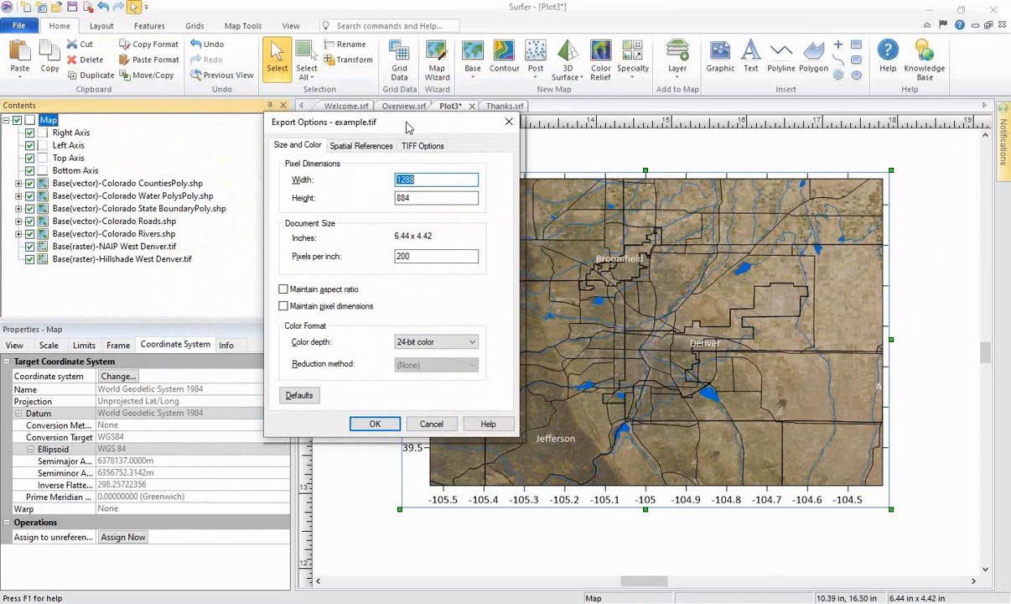
click(364, 148)
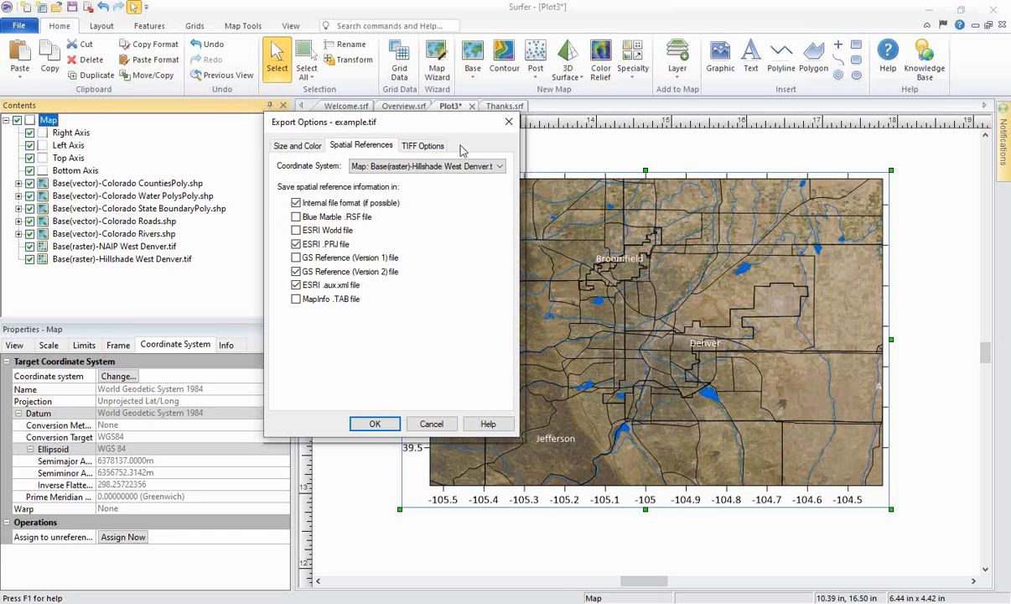
click(388, 423)
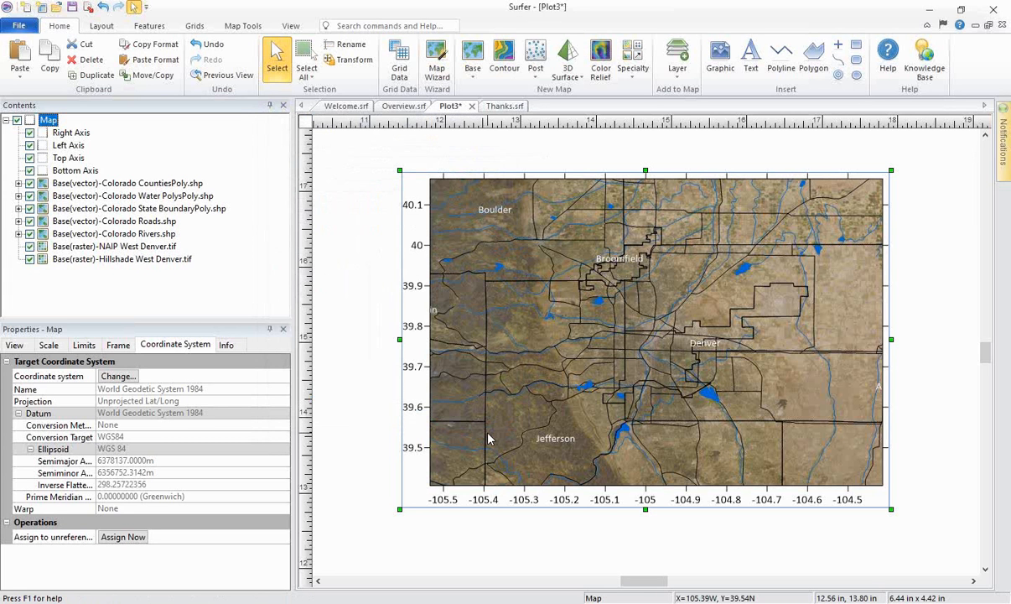
Step: Examine the attribute table of the Colorado Roads.shp layer, including its median and route description fields
click(290, 26)
click(22, 61)
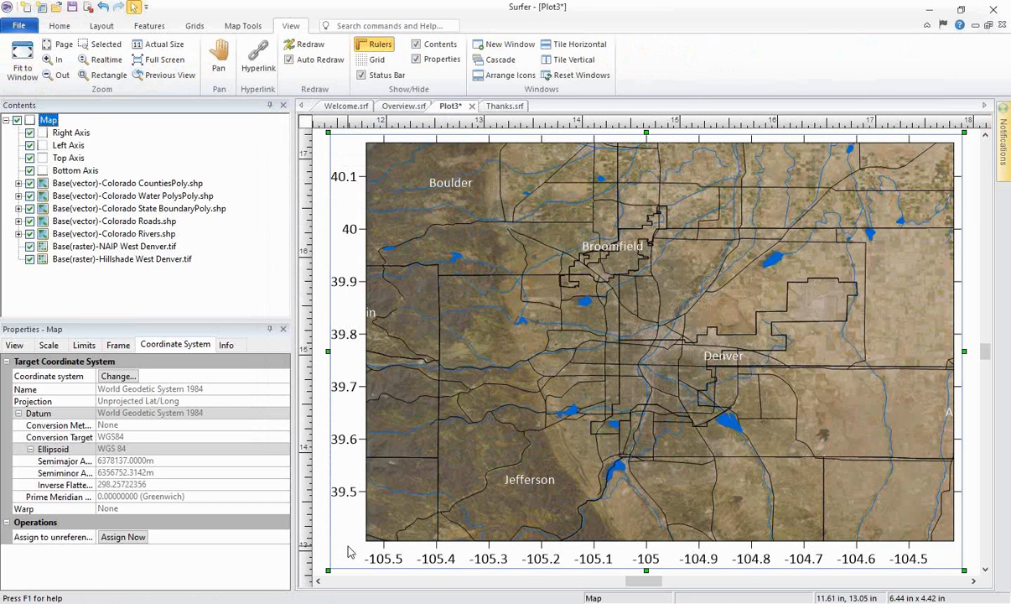
click(155, 221)
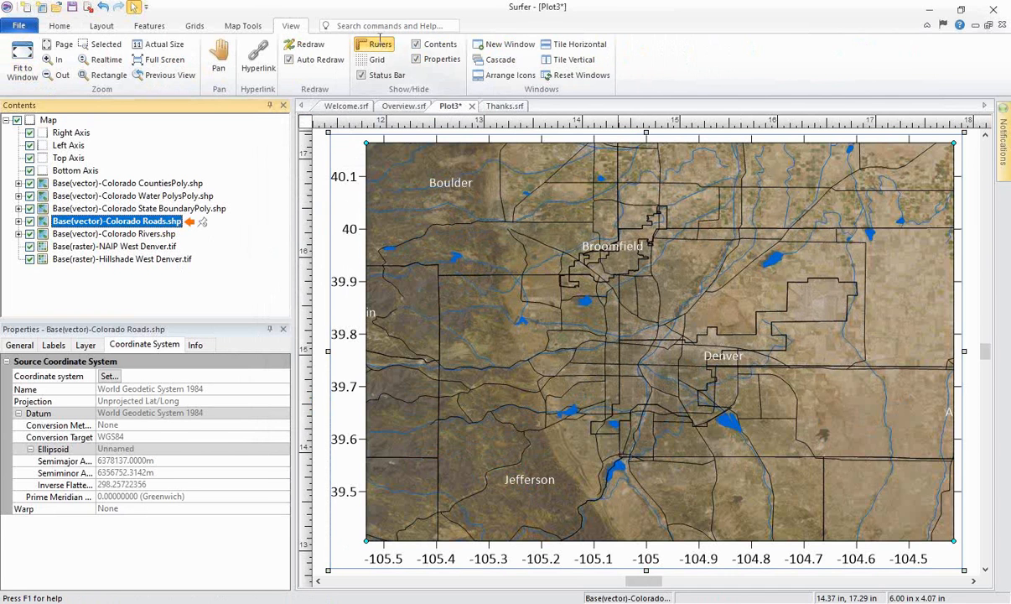
click(252, 25)
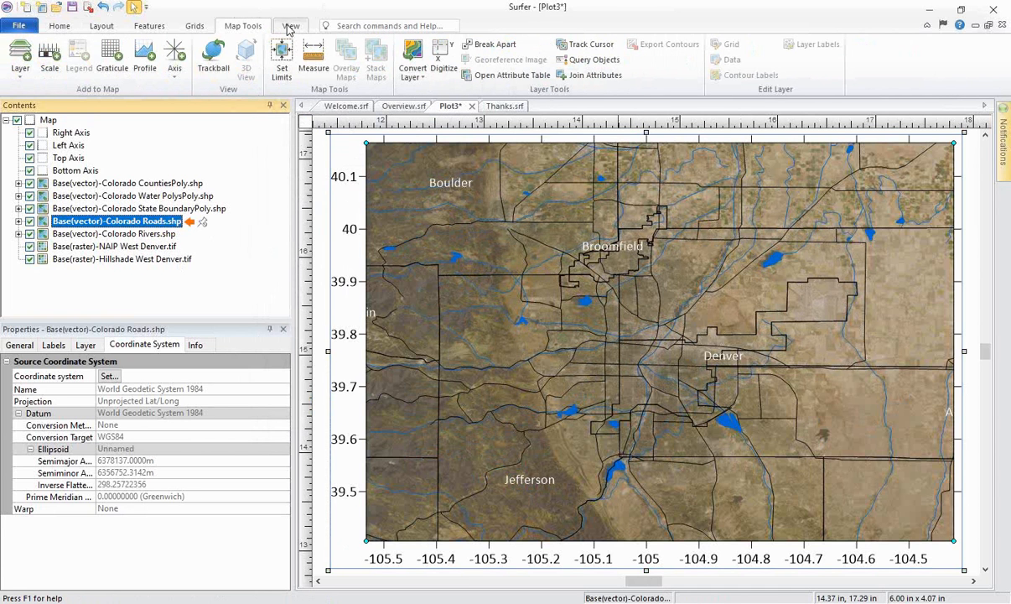
click(500, 78)
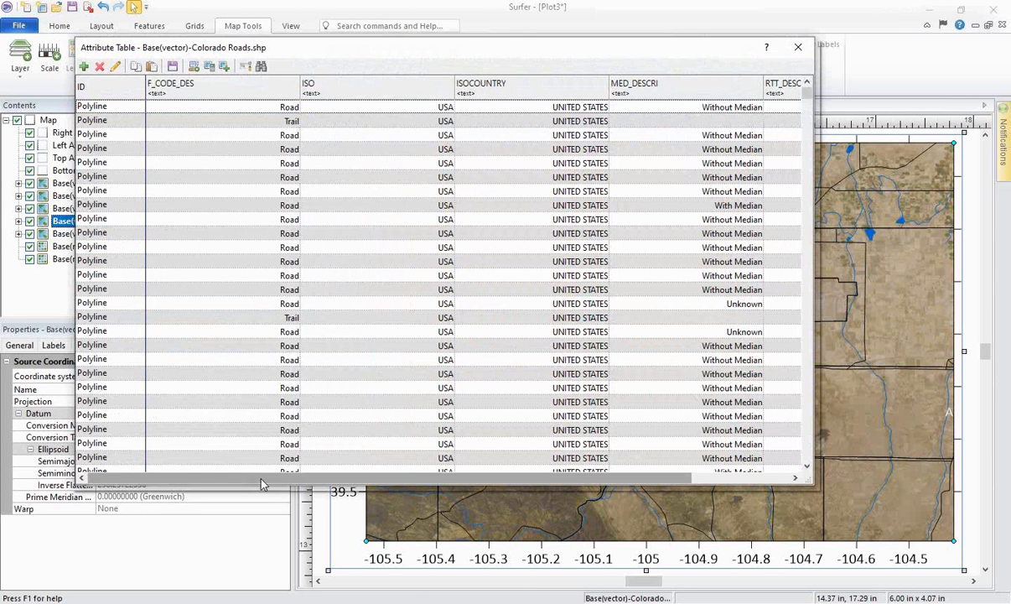
drag(260, 482, 350, 483)
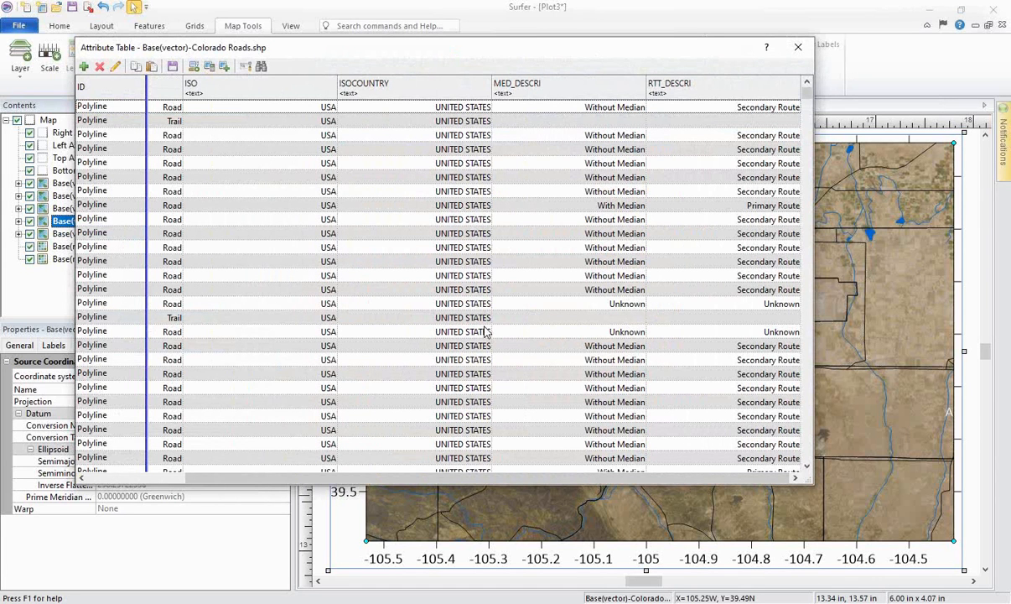
click(798, 50)
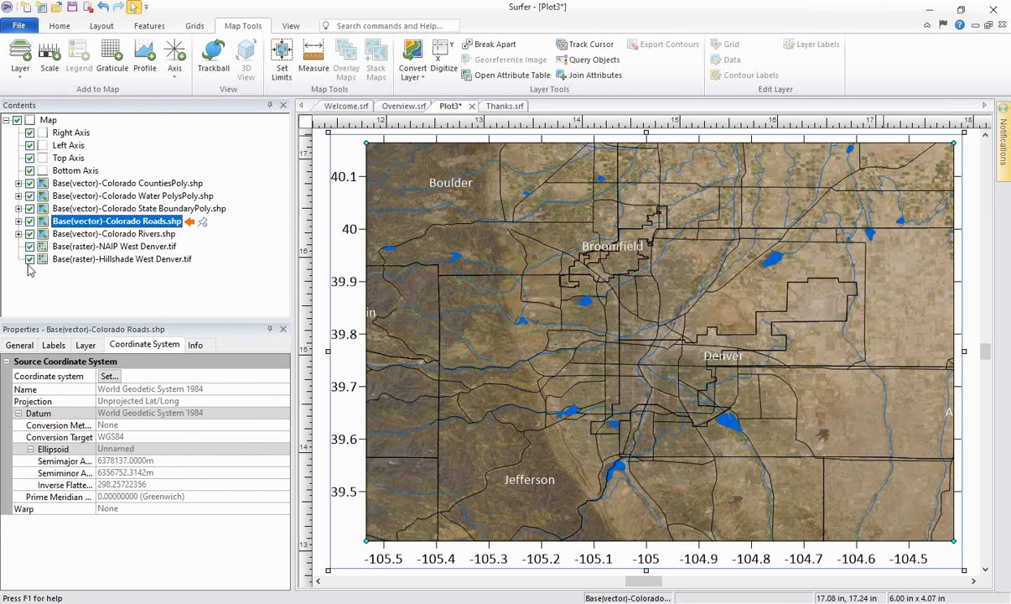
Step: Set the Colorado Roads.shp symbology to Unique Values using the RTT_DESCRI attribute field and add all of its values
click(20, 346)
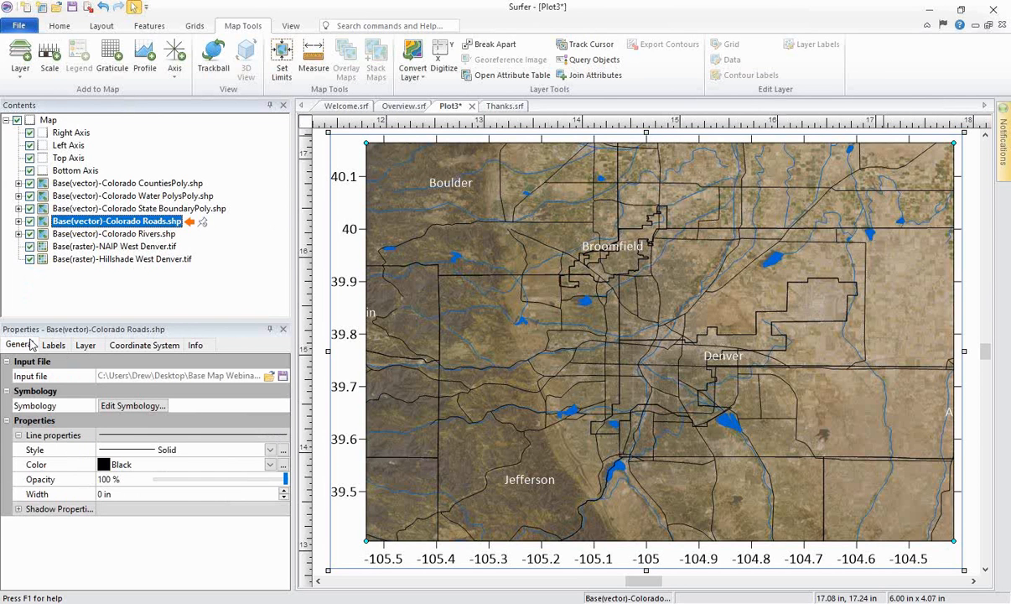
click(50, 405)
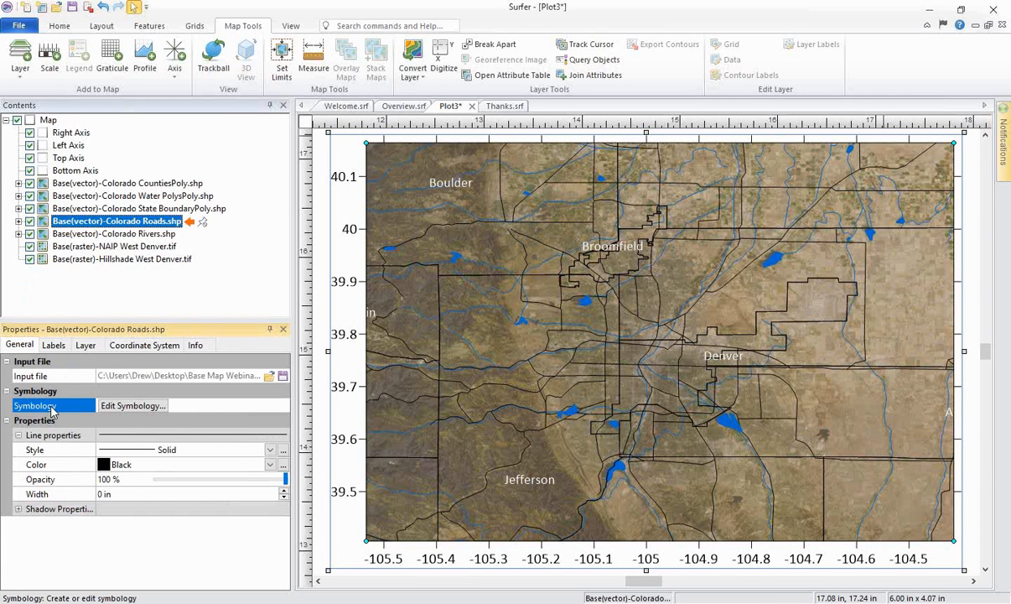
click(136, 407)
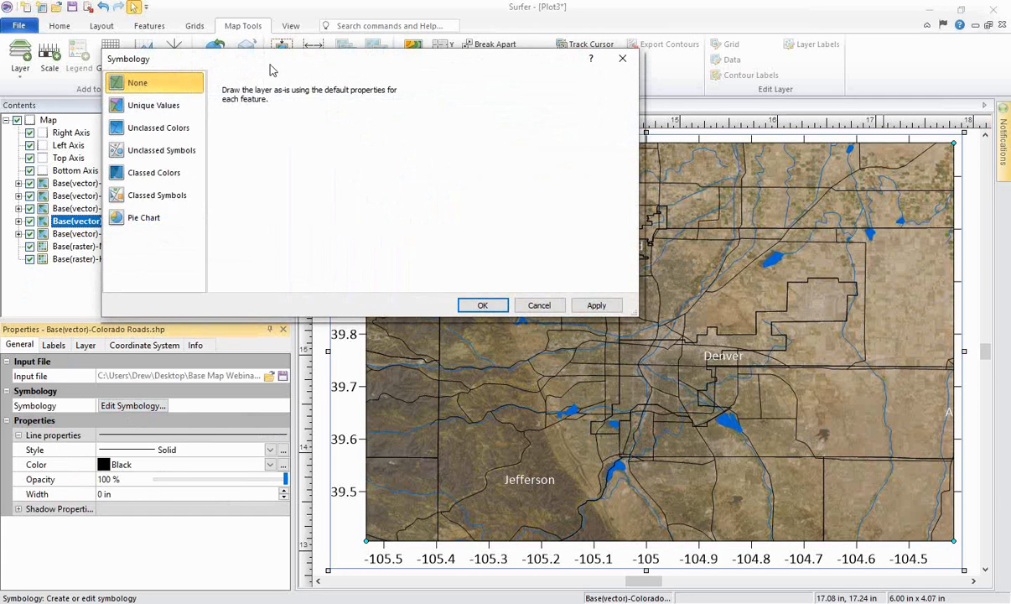
drag(254, 59, 399, 122)
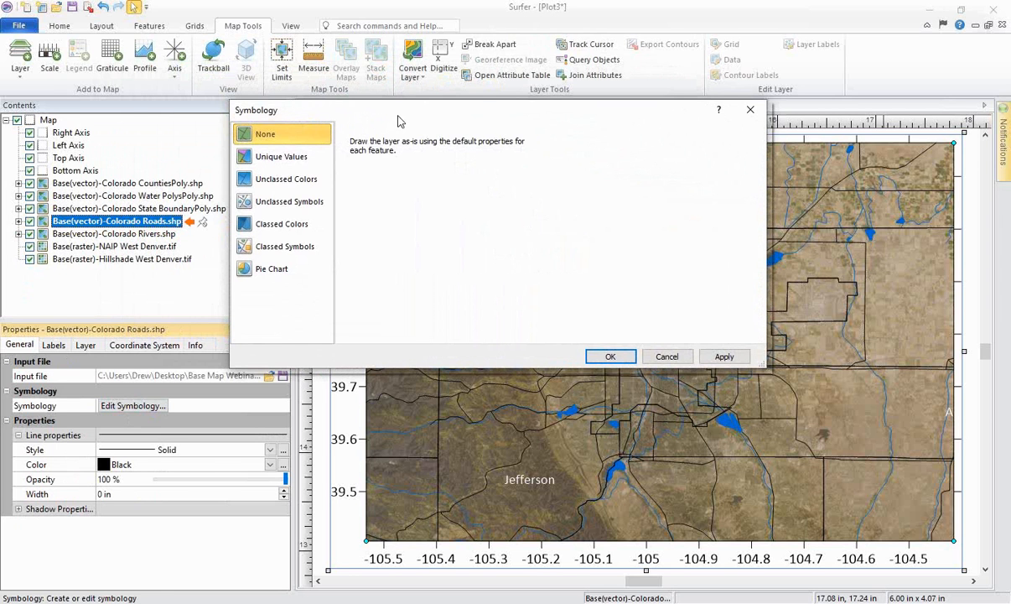
click(278, 159)
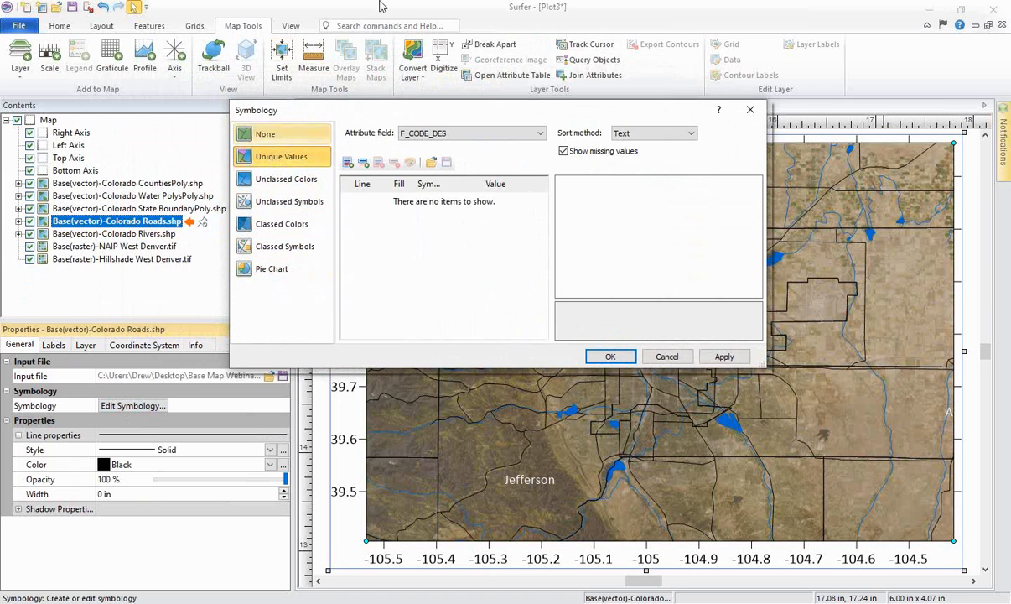
click(503, 136)
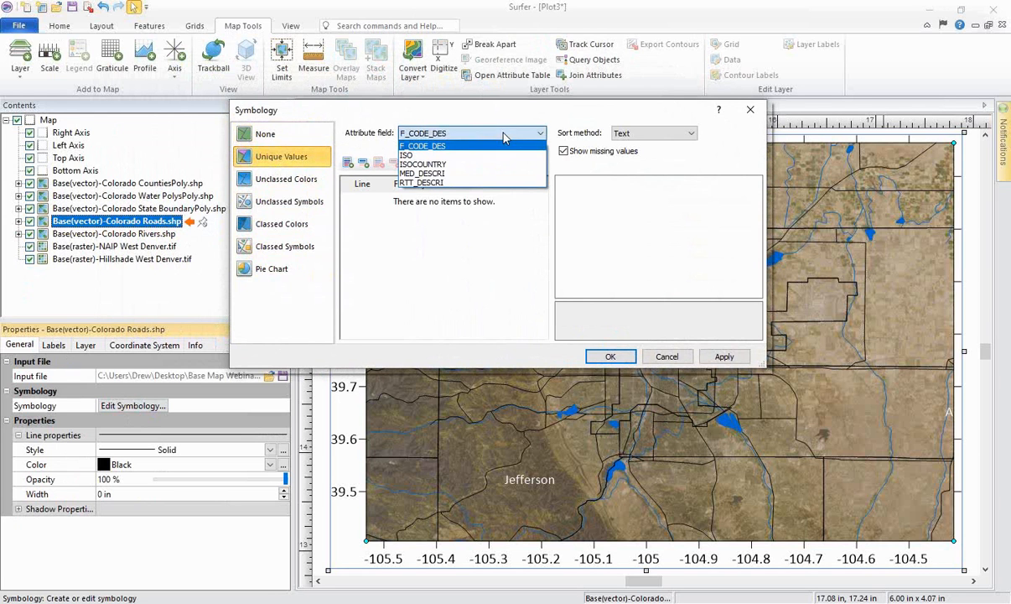
click(495, 183)
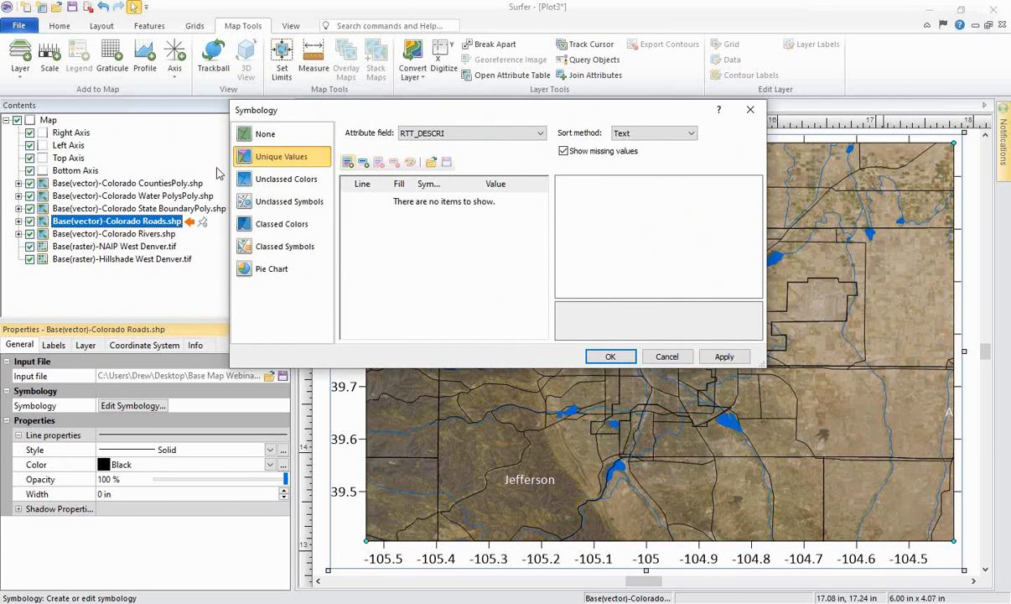
click(348, 163)
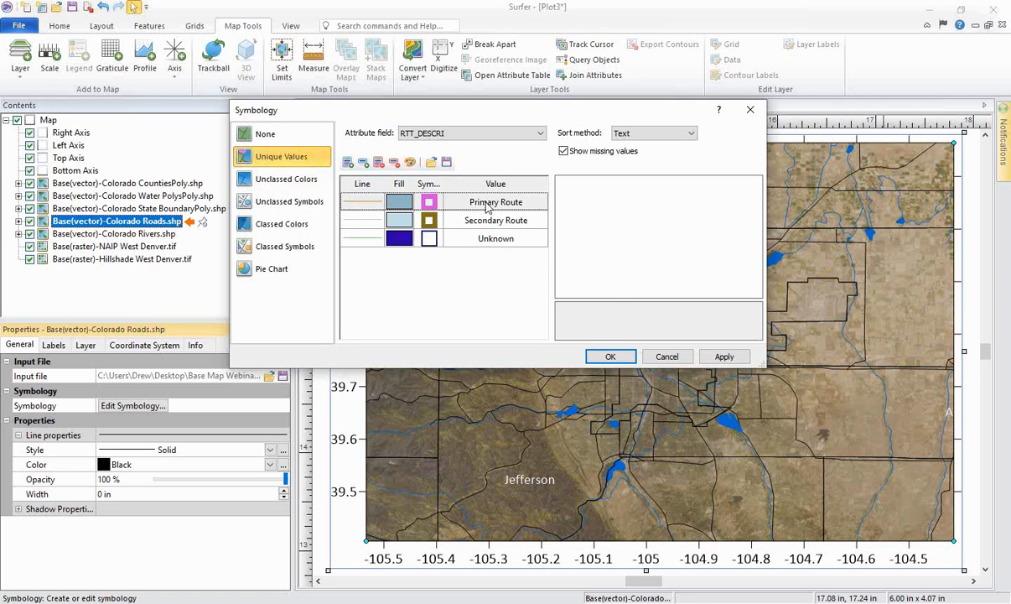
Step: Style the Primary Route line in yellow with a width of 0.01 in
click(370, 203)
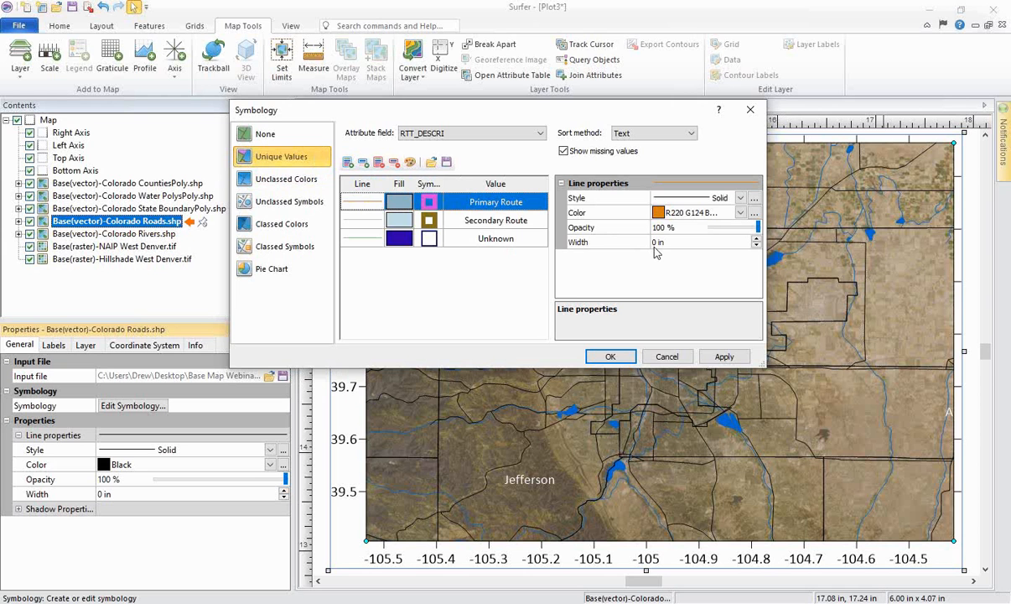
click(741, 212)
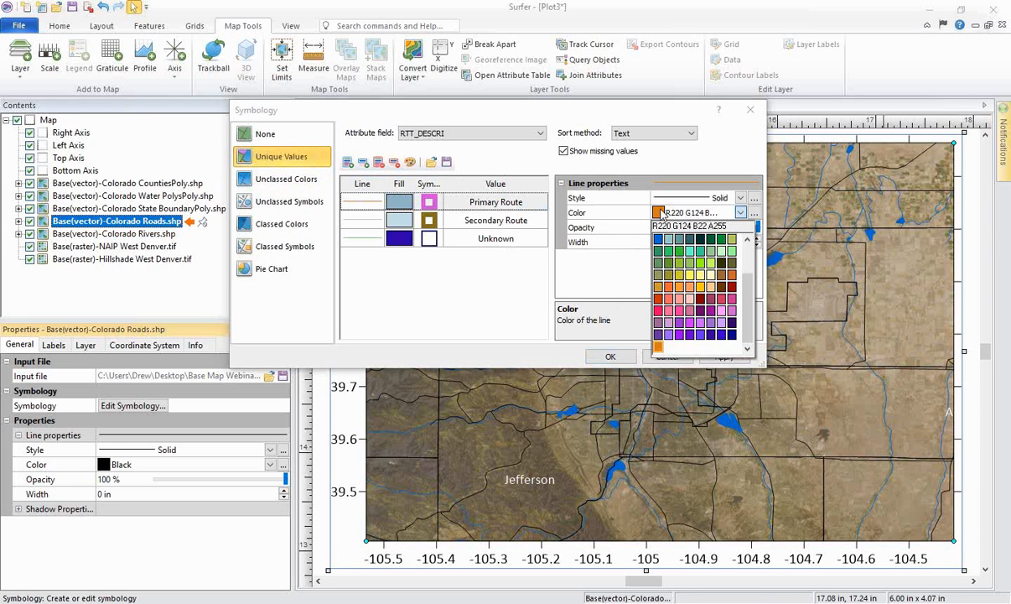
scroll(721, 302, up, 5)
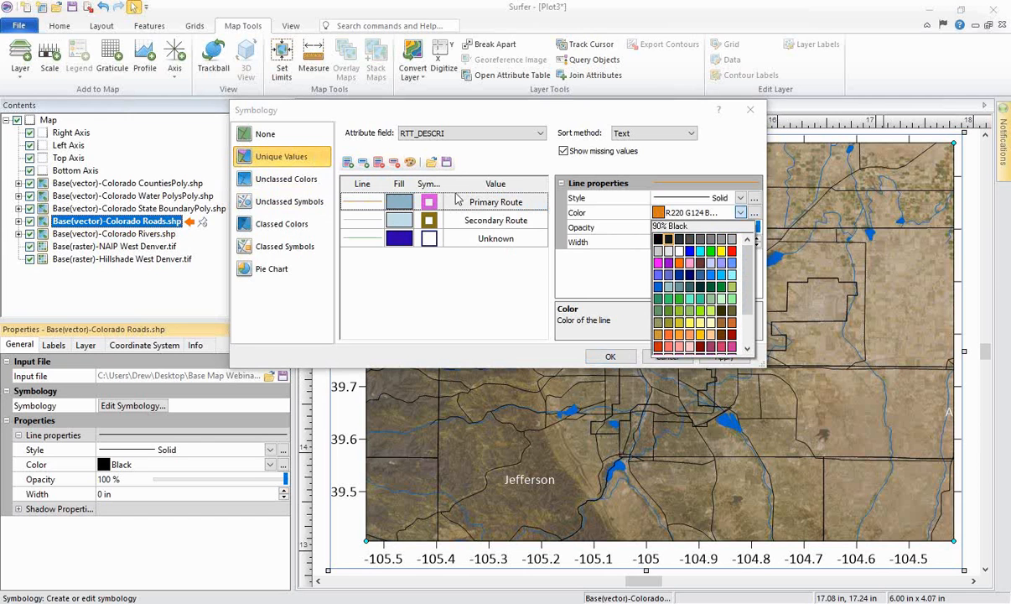
click(721, 251)
click(756, 238)
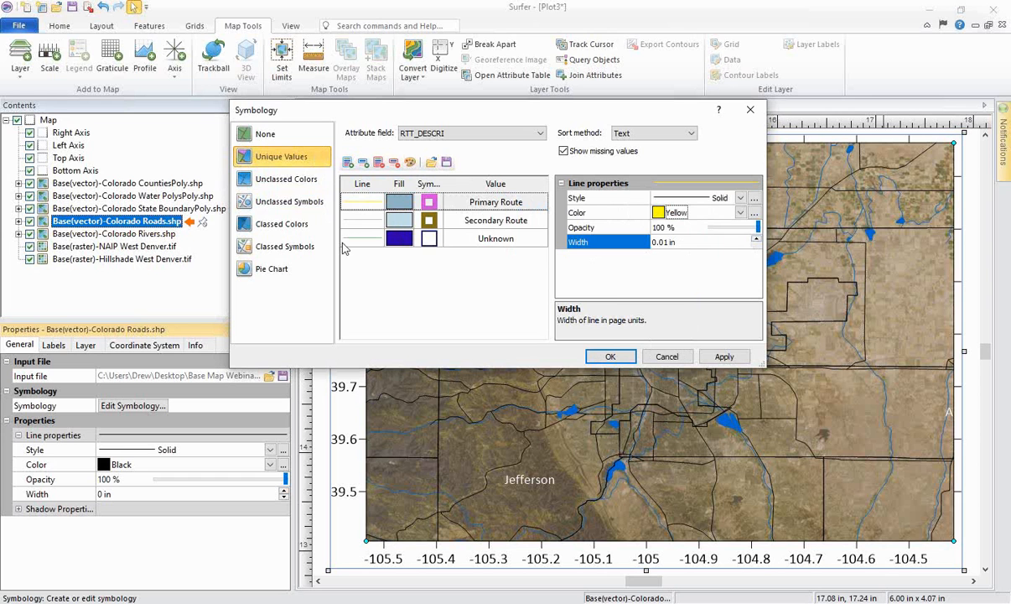
Step: Style the Secondary Route line in white with a width of 0.01 in
click(366, 221)
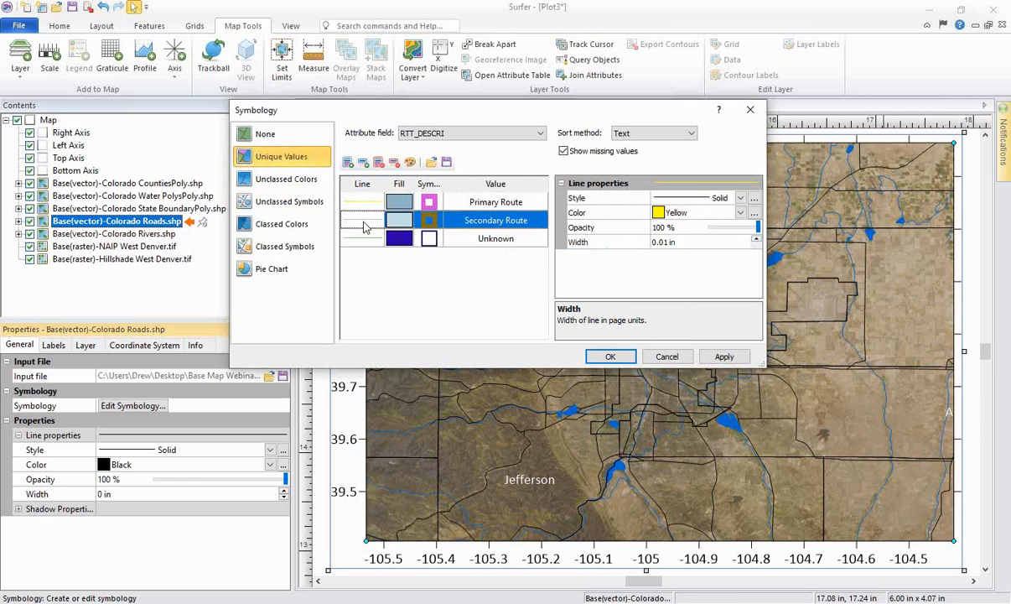
click(662, 215)
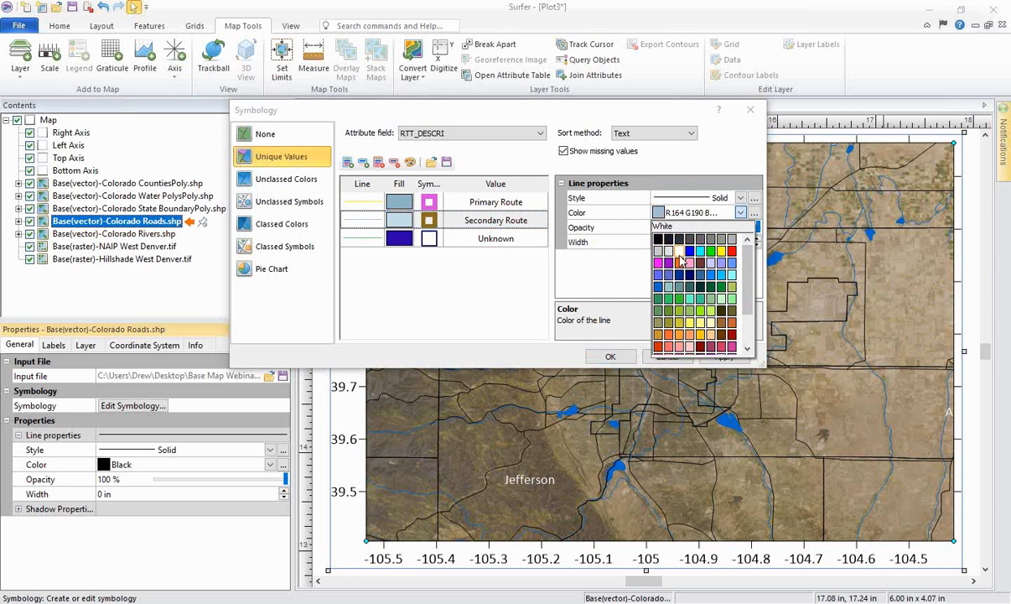
click(680, 250)
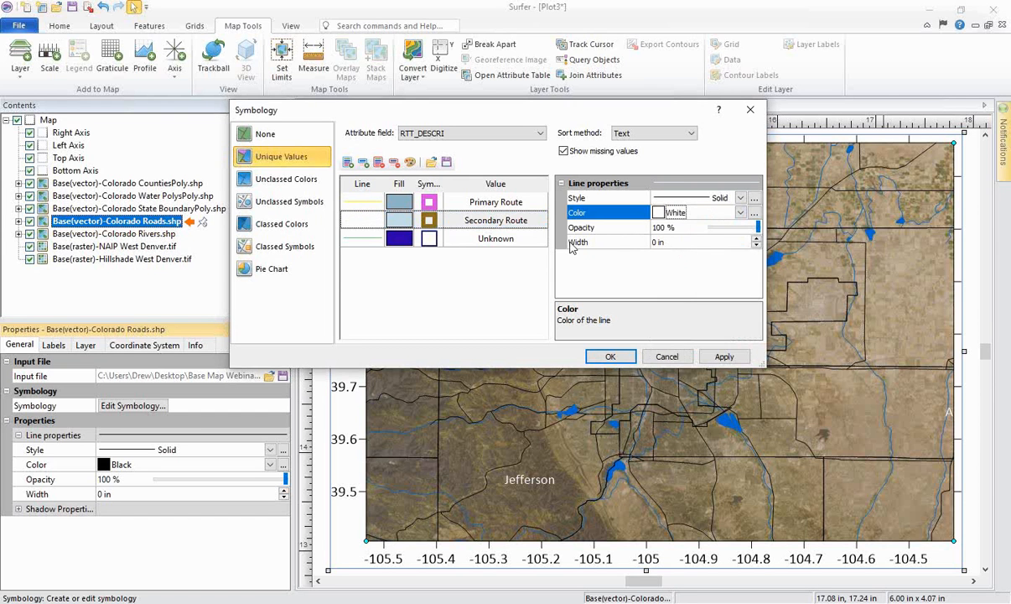
click(756, 239)
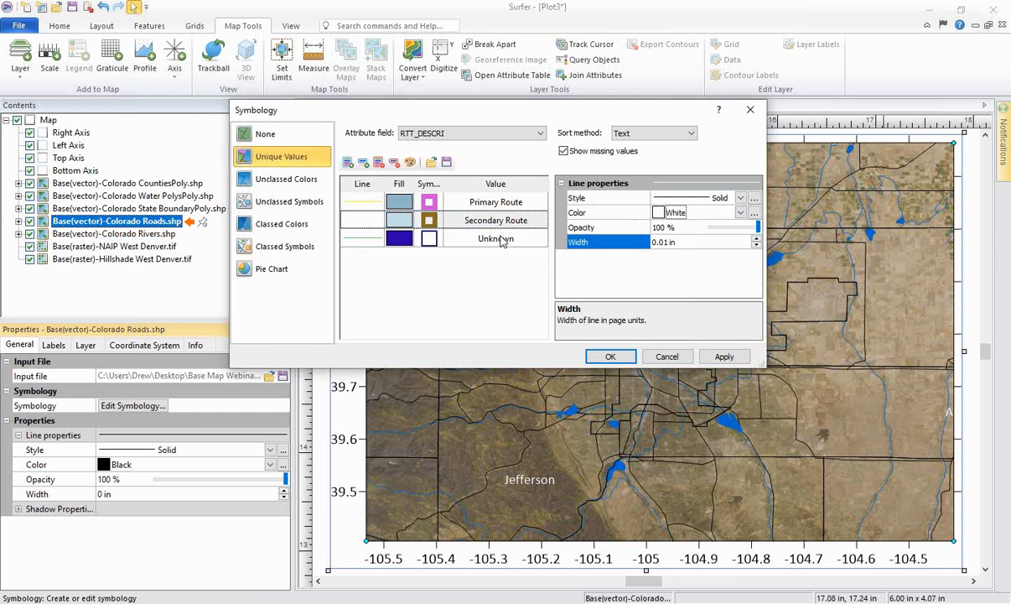
Step: Style the Unknown route line in 30% Black with a width of 0.01 in and accept the roads symbology
click(366, 238)
click(658, 212)
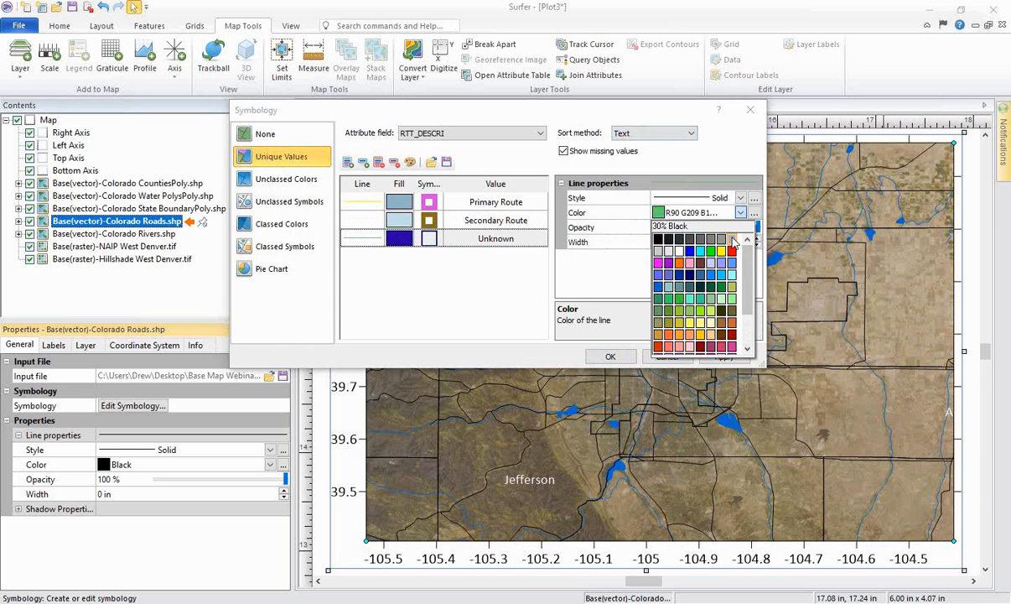
click(733, 241)
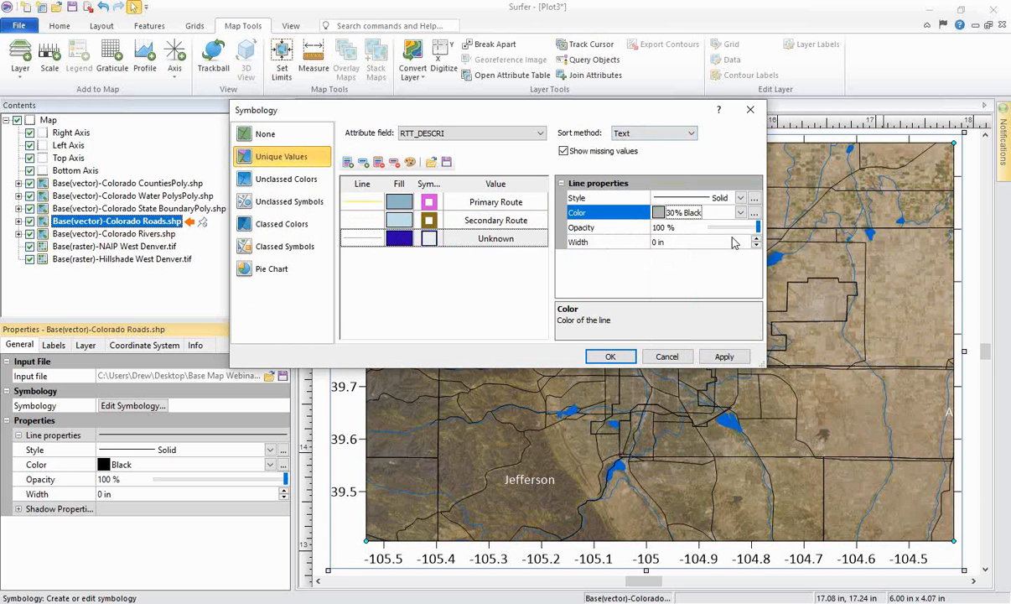
click(756, 239)
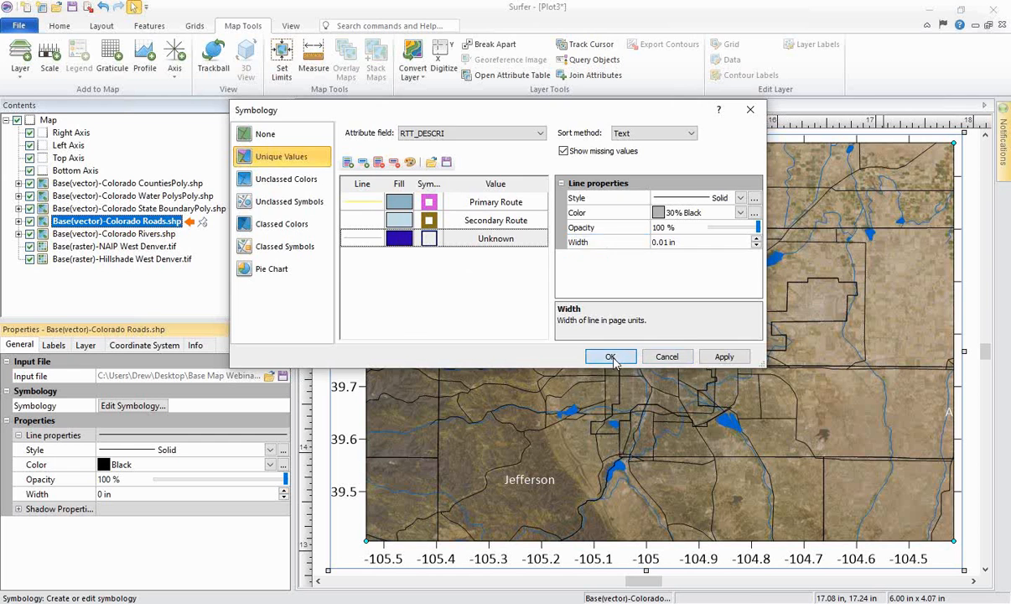
click(611, 357)
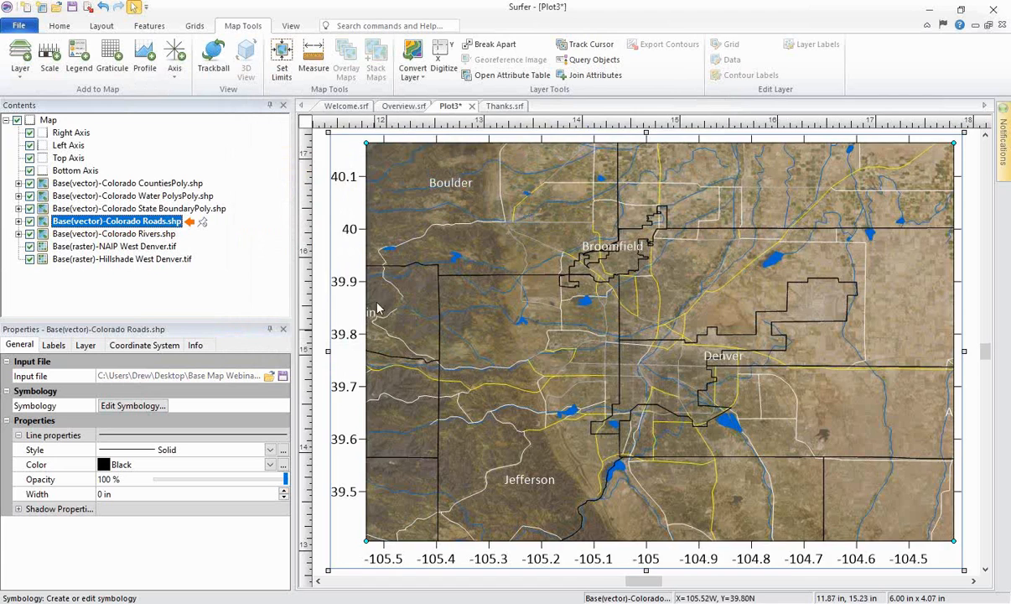
Step: Locate the polygon of the county with the cut-off label at the map's western edge among the Colorado CountiesPoly.shp features
scroll(374, 330, up, 5)
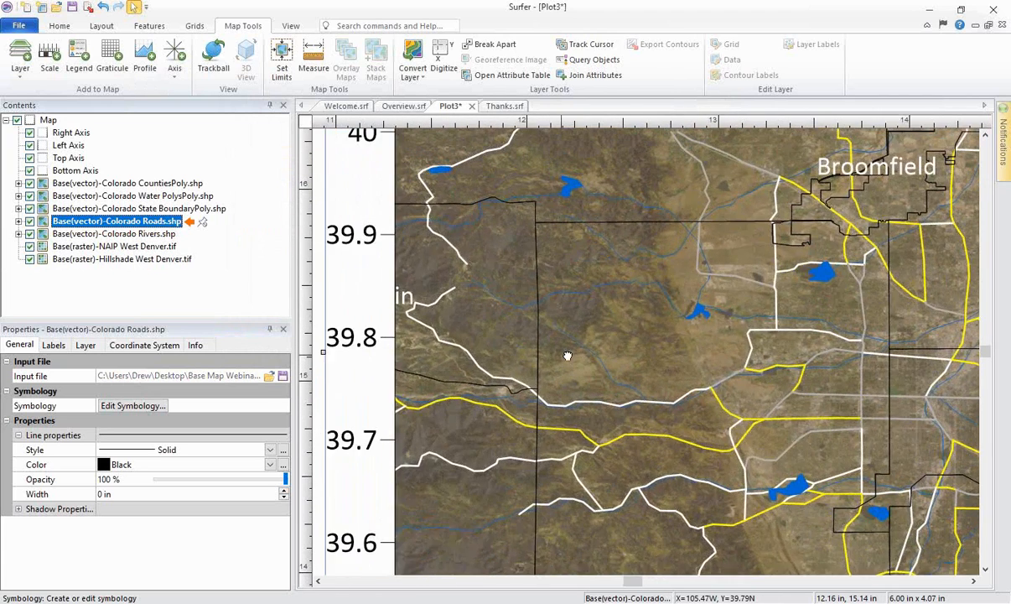
drag(568, 355, 581, 358)
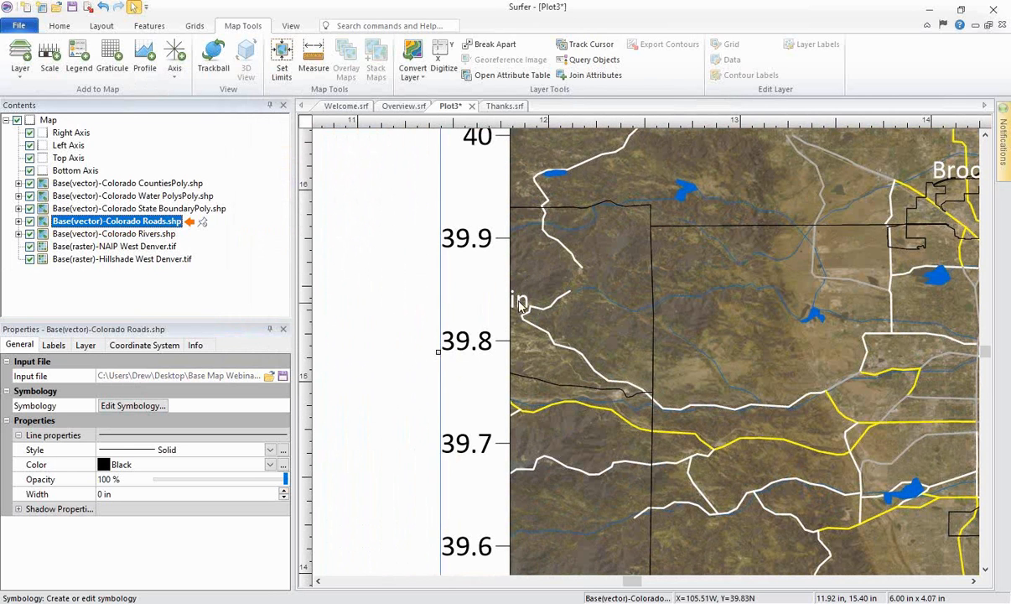
click(147, 181)
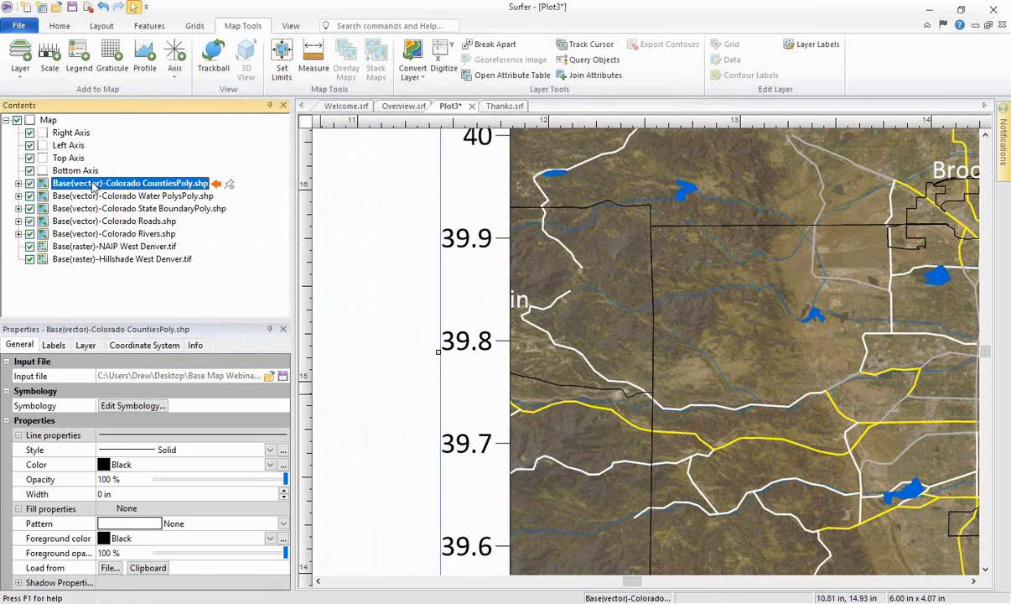
click(18, 183)
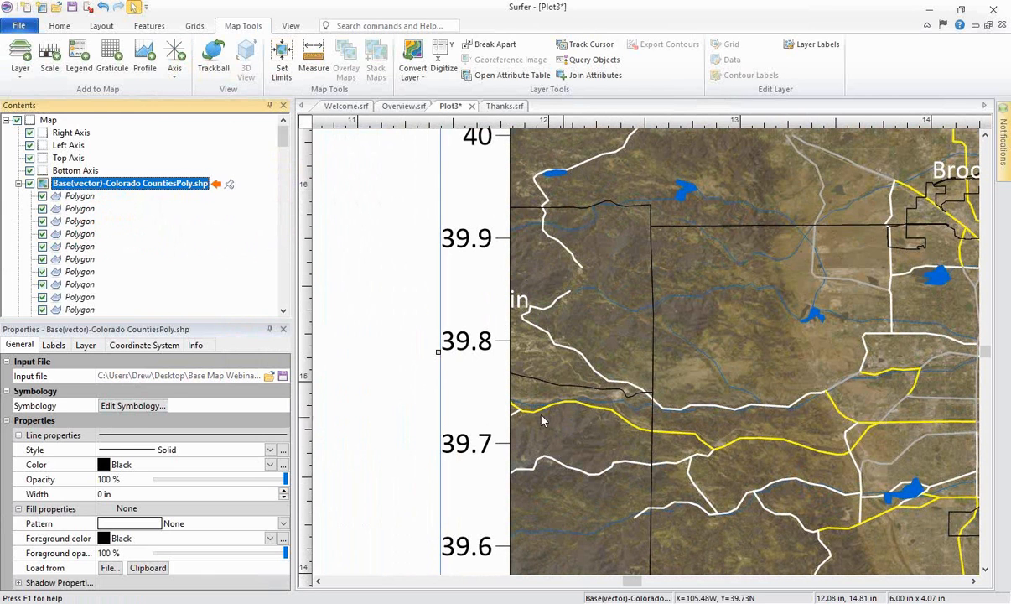
click(513, 394)
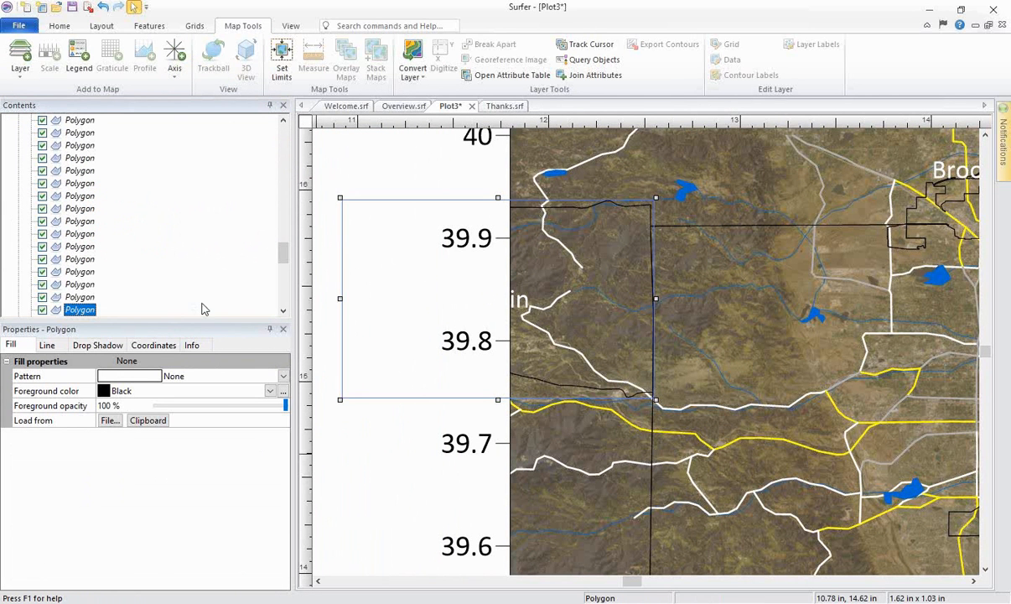
drag(283, 256, 301, 148)
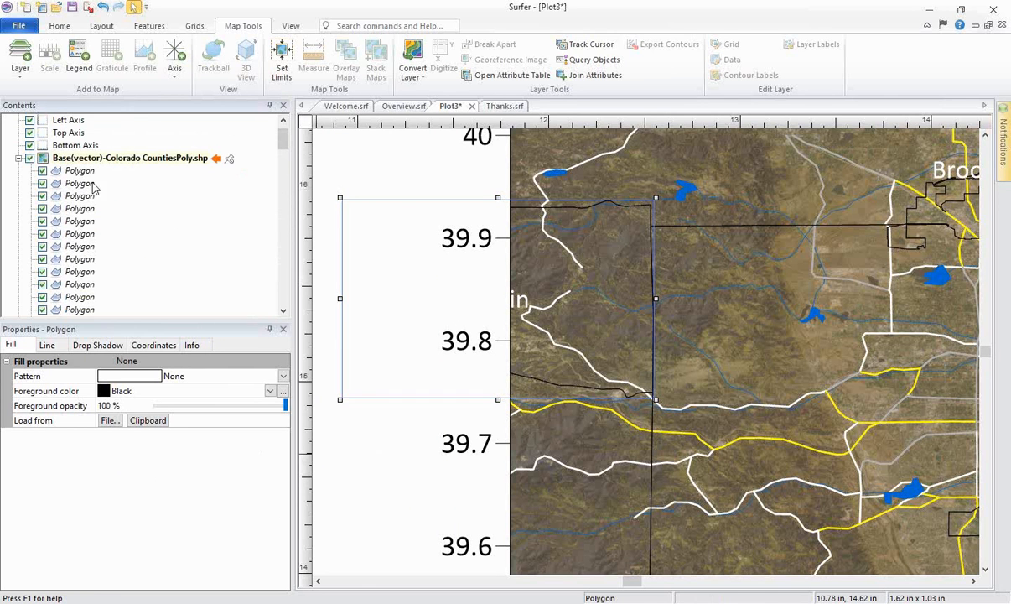
click(18, 157)
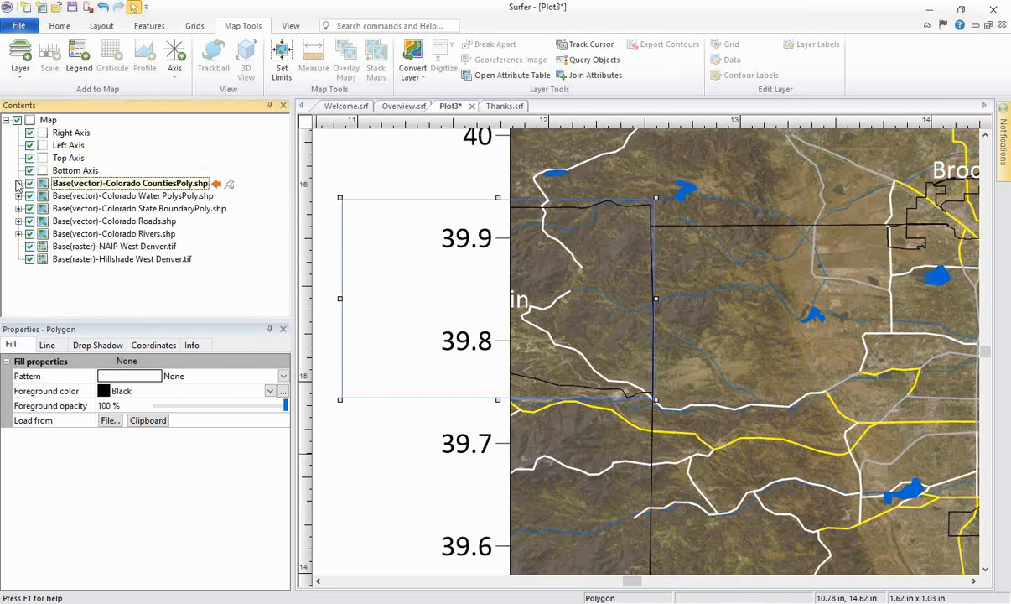
Step: Start editing the Colorado CountiesPoly.shp layer labels and move the Gilpin label southeast so it lies fully inside the map
click(69, 183)
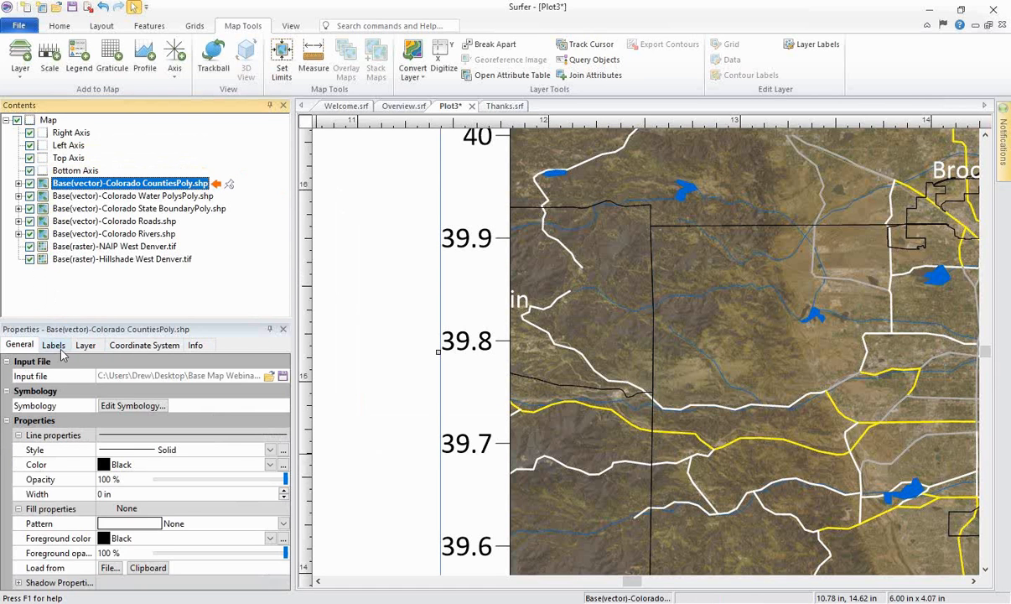
click(56, 343)
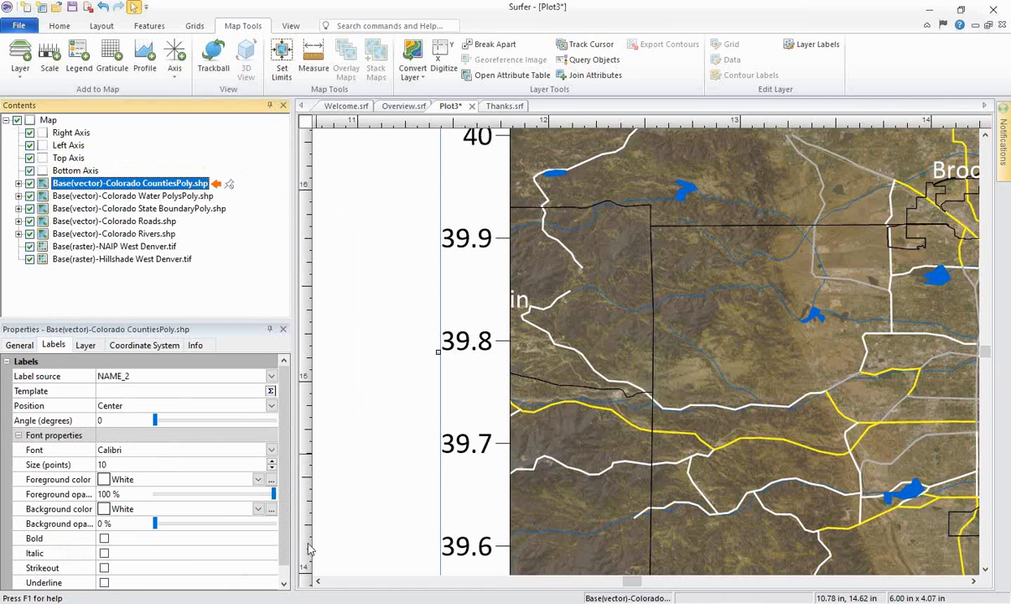
click(827, 49)
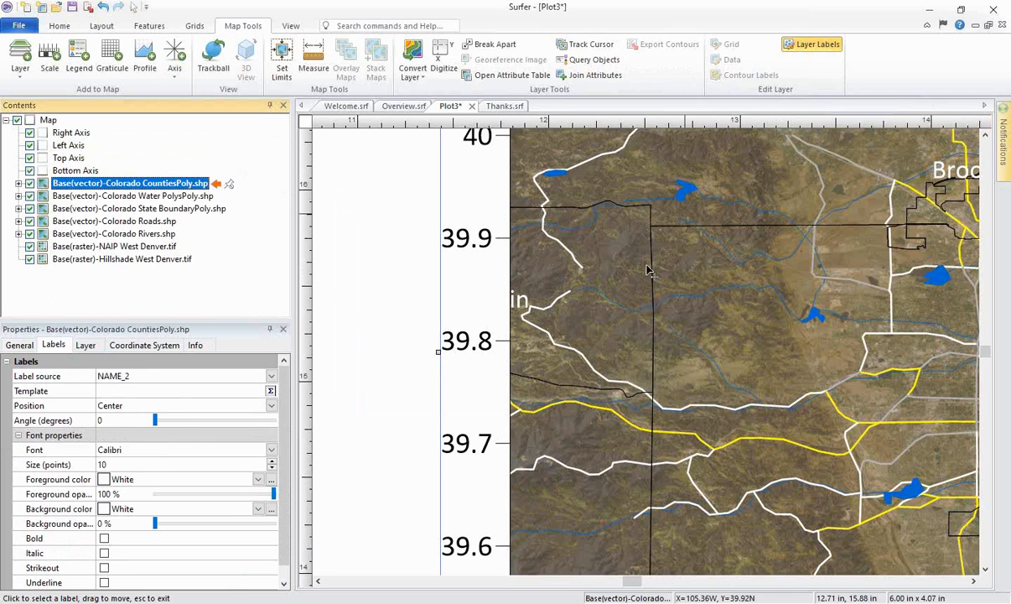
drag(518, 309, 586, 359)
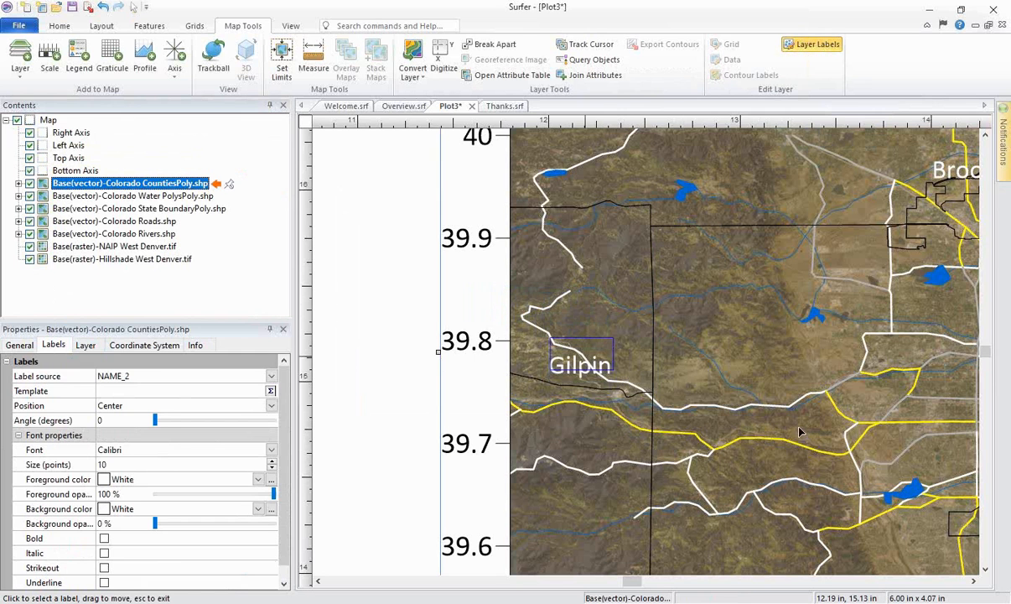
Step: Move the Broomfield county label slightly east and the Denver label southwest, into the western part of Denver county
click(974, 580)
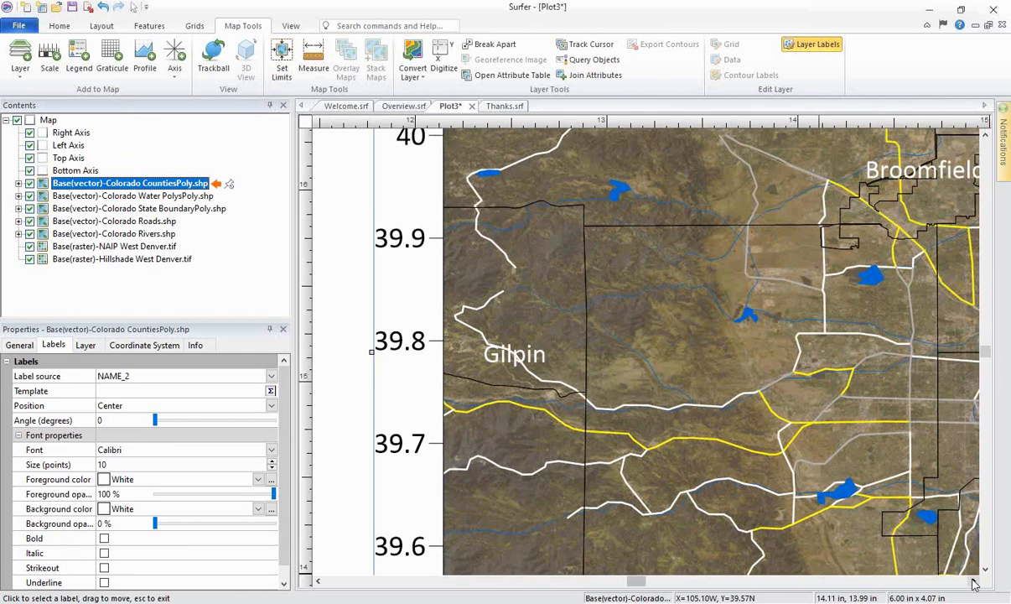
click(973, 580)
click(974, 580)
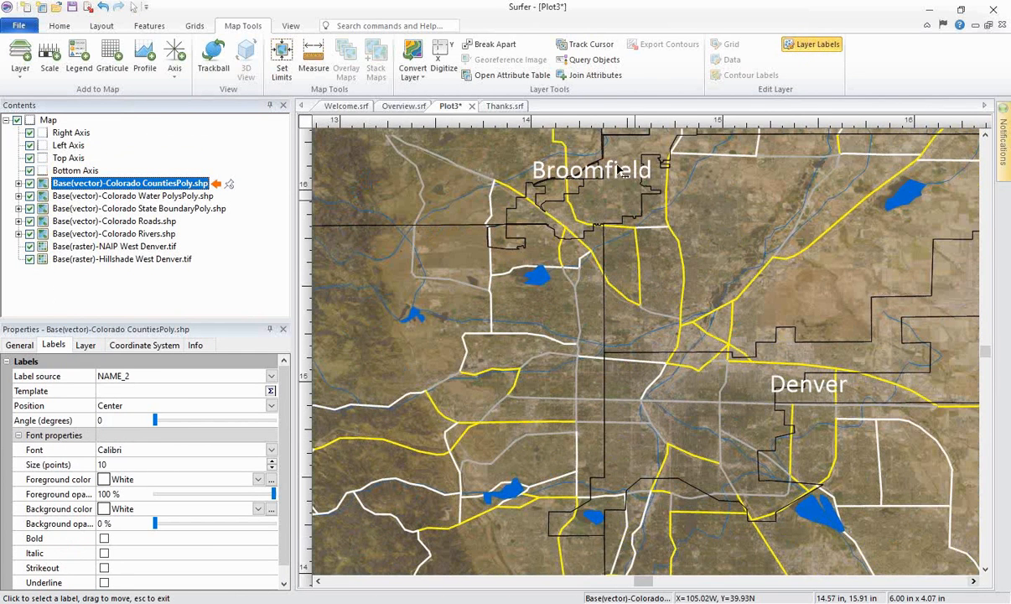
drag(605, 171, 678, 184)
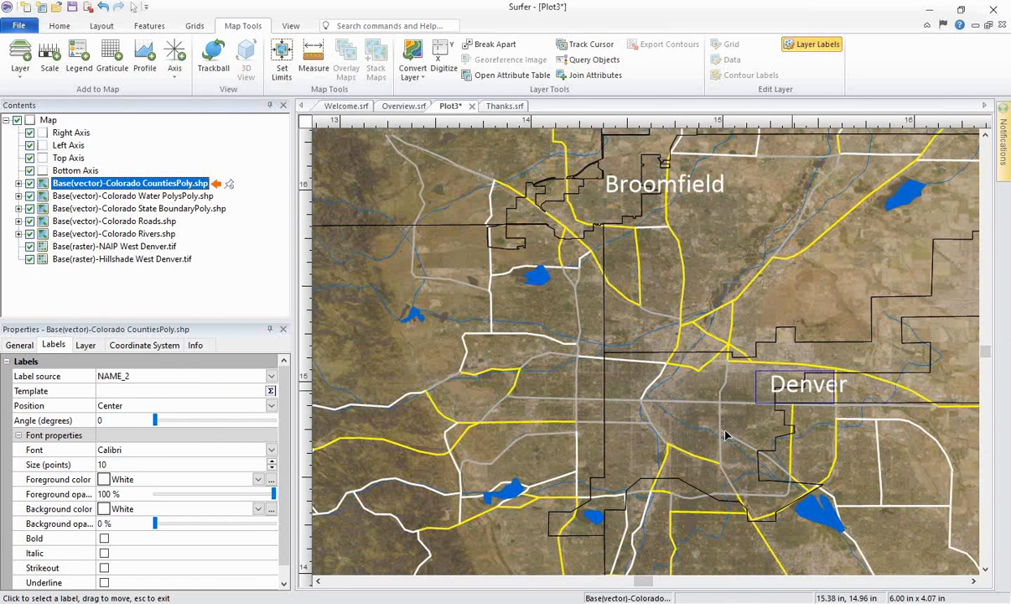
drag(686, 448, 686, 449)
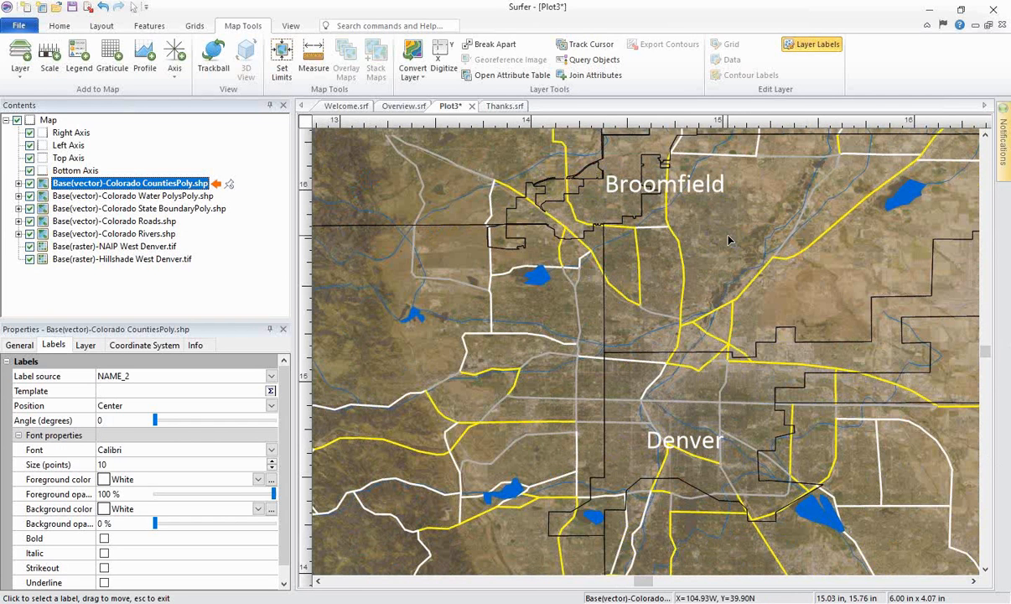
Step: End the county label editing and fit the whole map in the window
key(Escape)
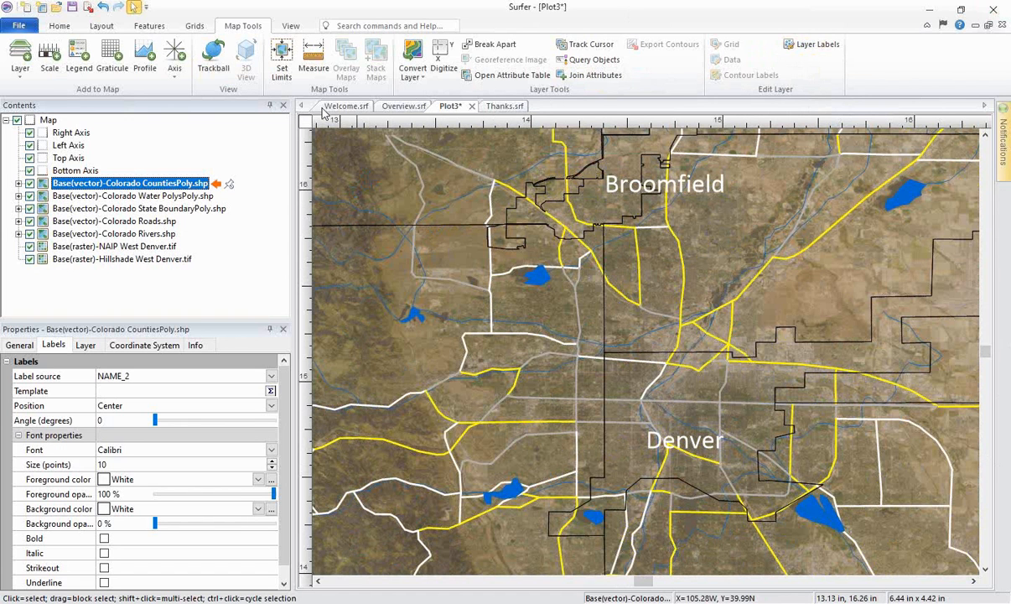
click(290, 26)
click(18, 60)
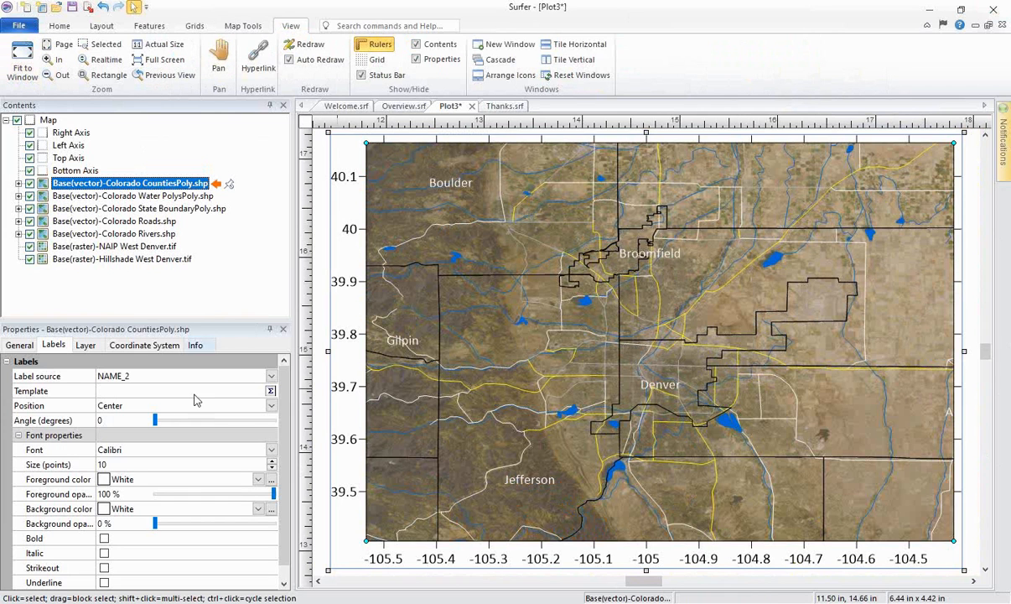
Step: Add an empty base layer to the map and select it for drawing
scroll(616, 342, up, 5)
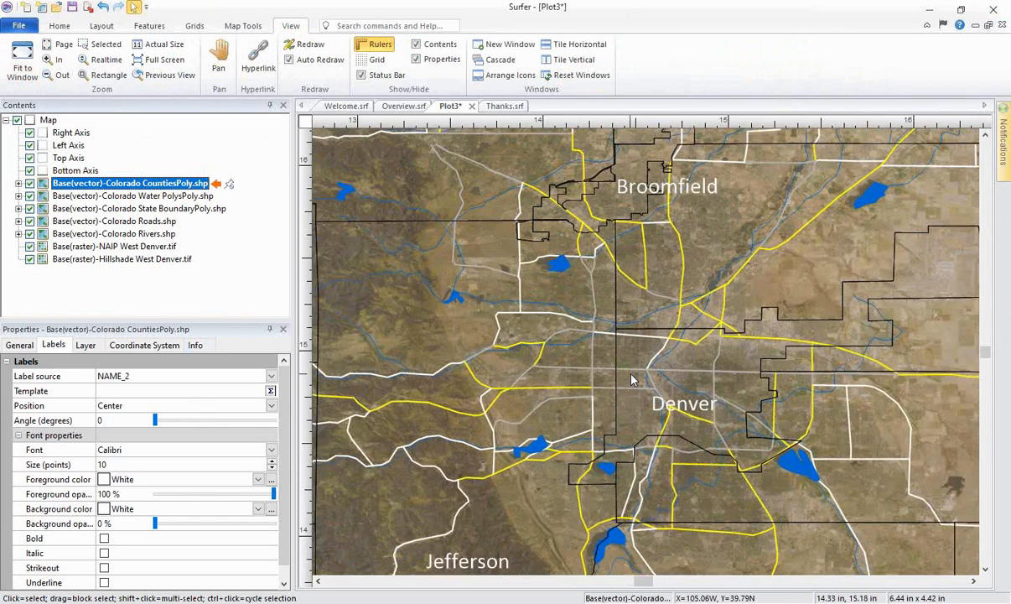
scroll(633, 380, up, 4)
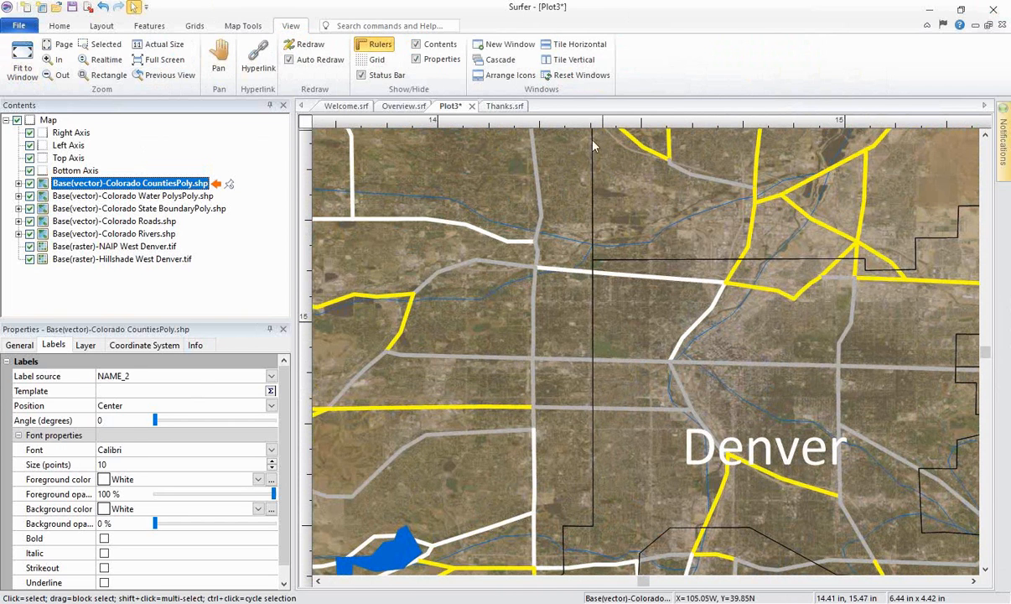
click(47, 121)
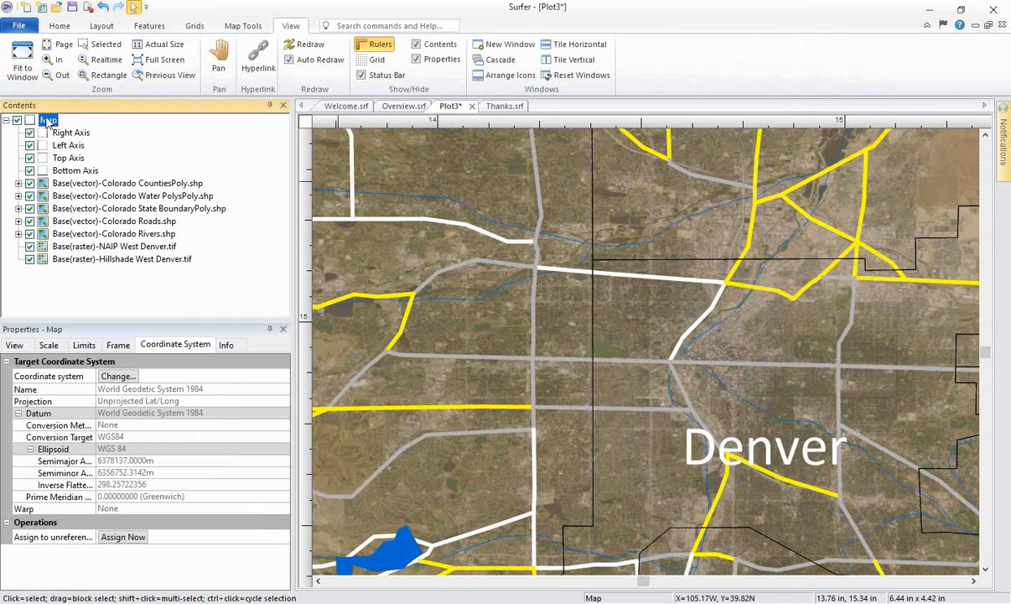
click(58, 26)
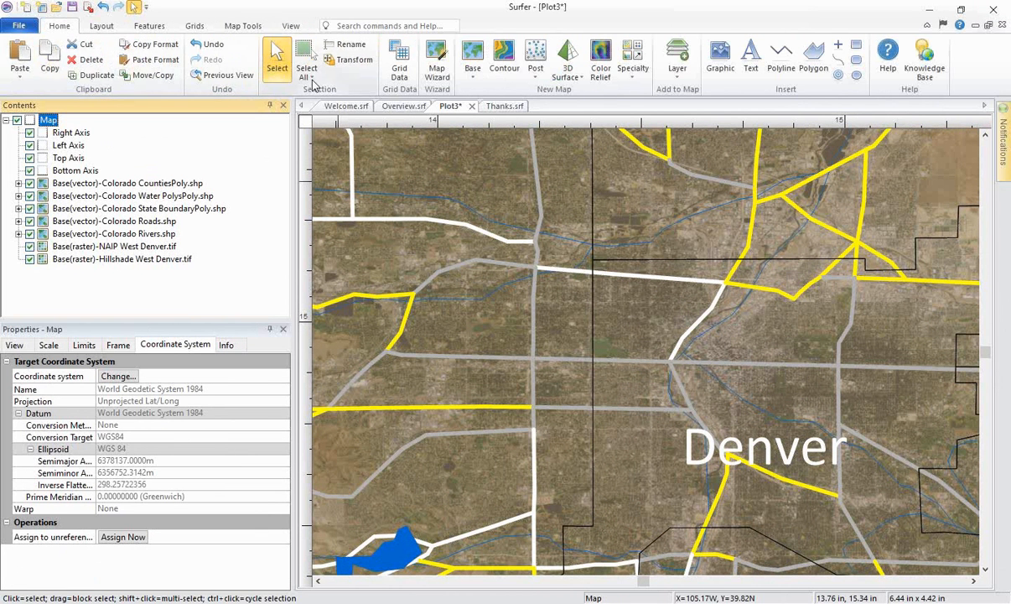
click(680, 80)
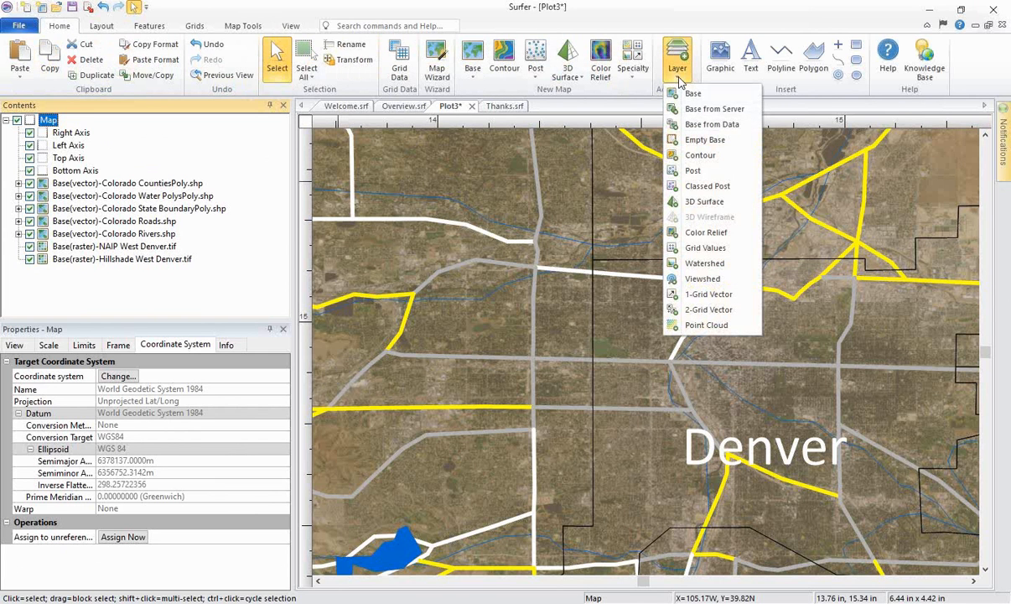
click(743, 148)
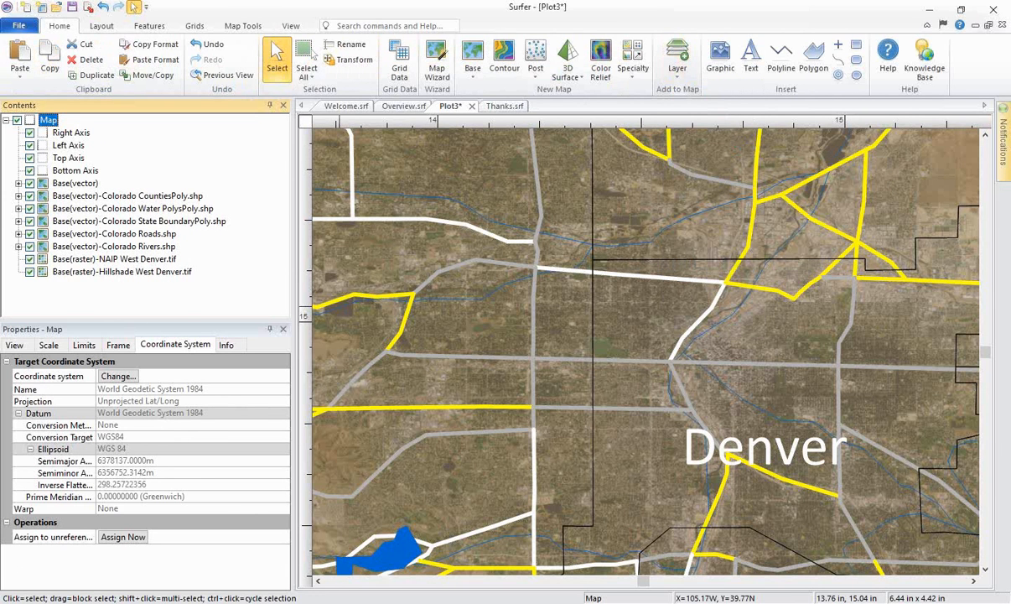
click(72, 184)
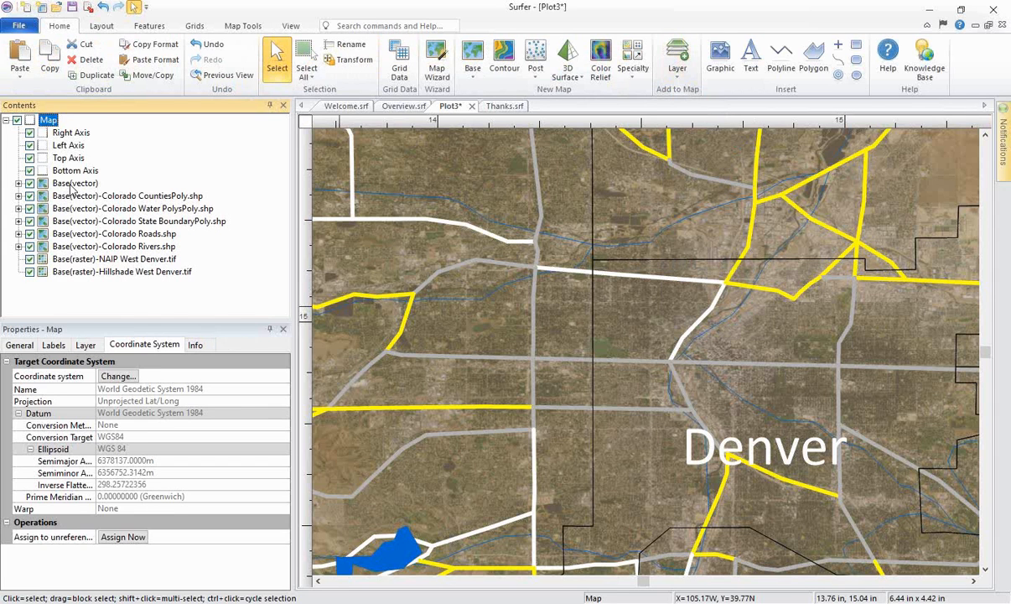
click(72, 184)
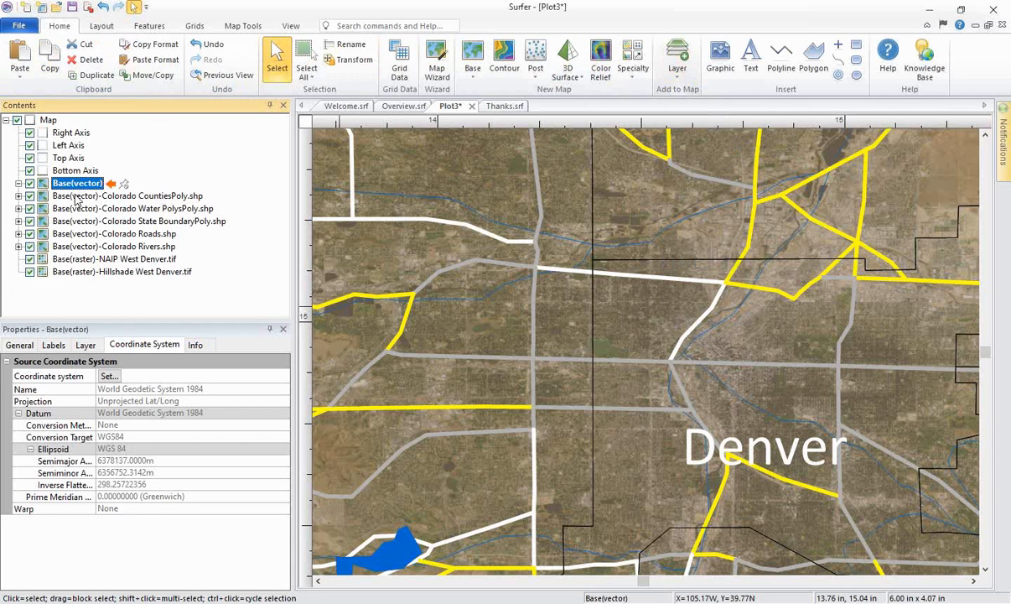
Step: Examine which objects the Colorado CountiesPoly, Water PolysPoly, State BoundaryPoly and Roads layers contain
click(18, 195)
click(19, 196)
click(18, 209)
click(18, 209)
click(19, 221)
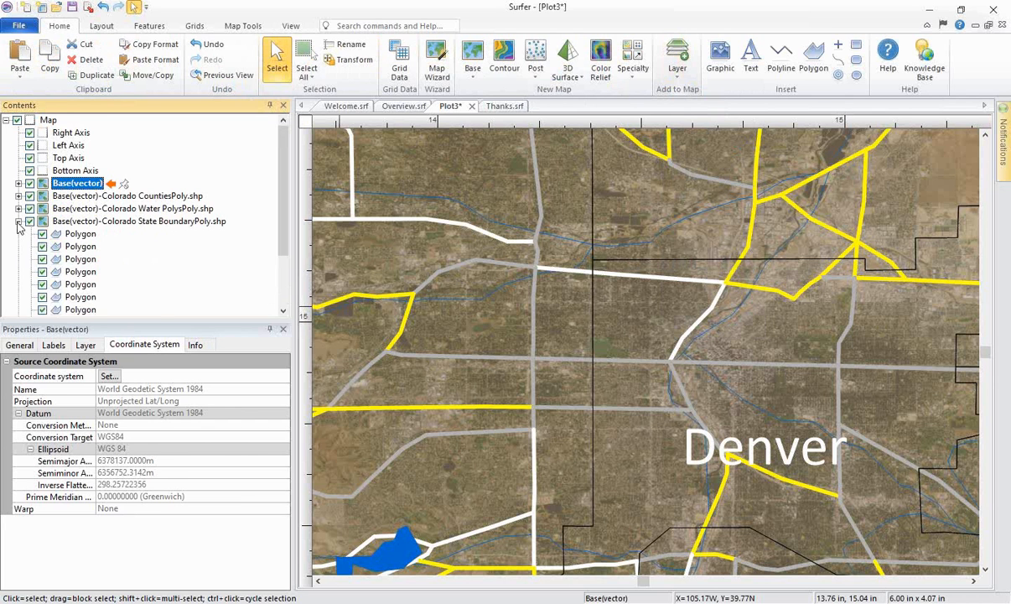
click(19, 221)
click(18, 233)
click(18, 234)
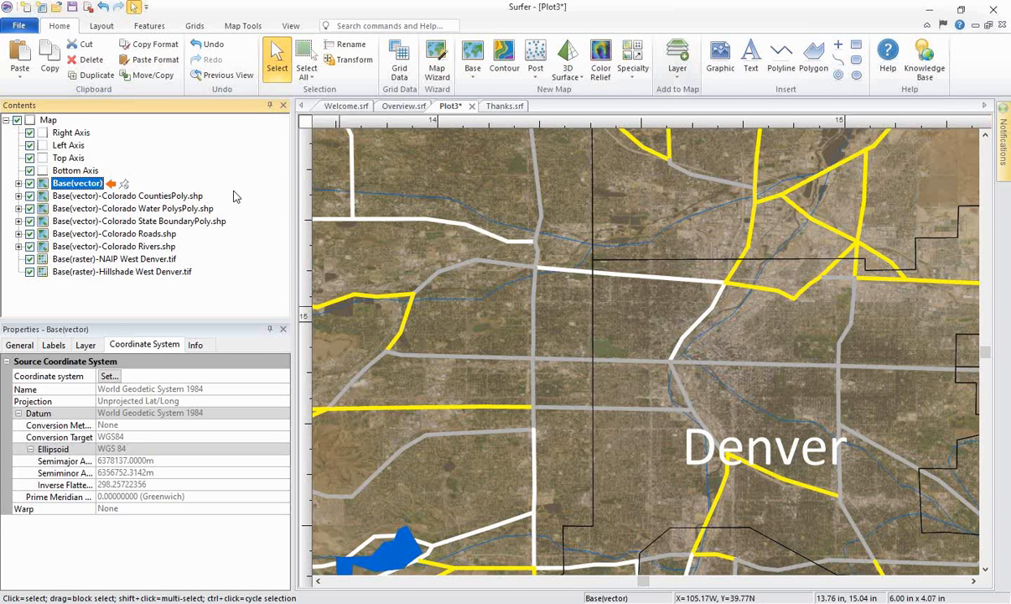
Step: Draw three overlapping rectangles northwest of the Denver label, about 0.38 x 0.15 in, 0.31 x 0.13 in and 0.38 x 0.09 in
click(151, 26)
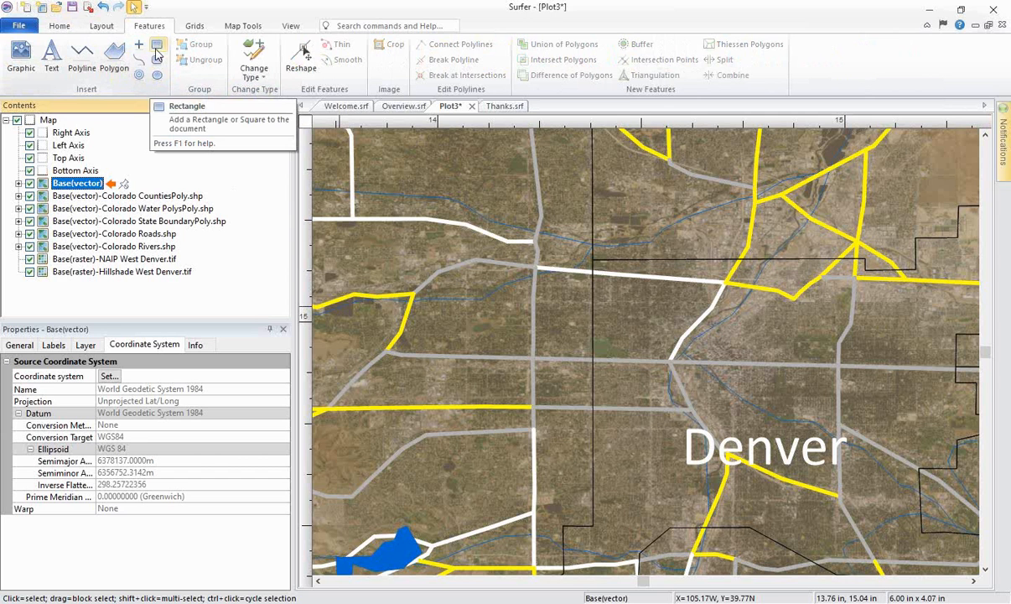
click(156, 52)
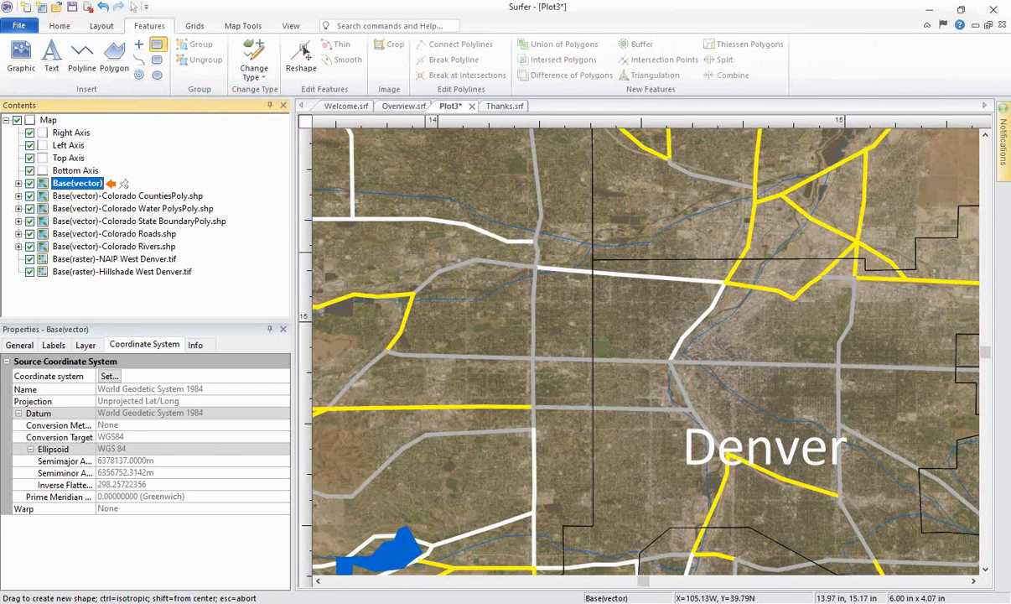
drag(424, 255, 581, 312)
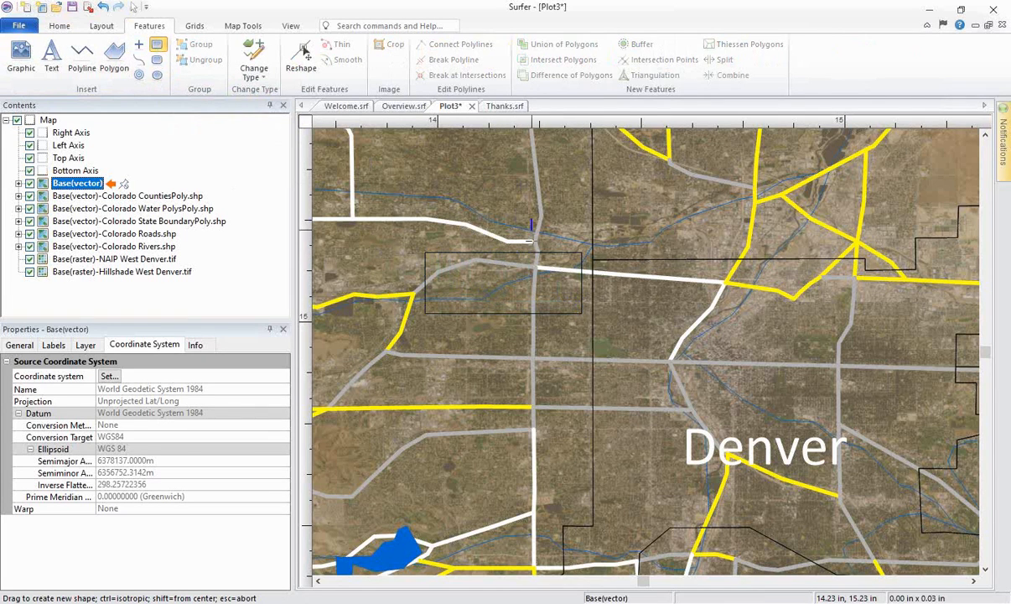
drag(530, 219, 778, 283)
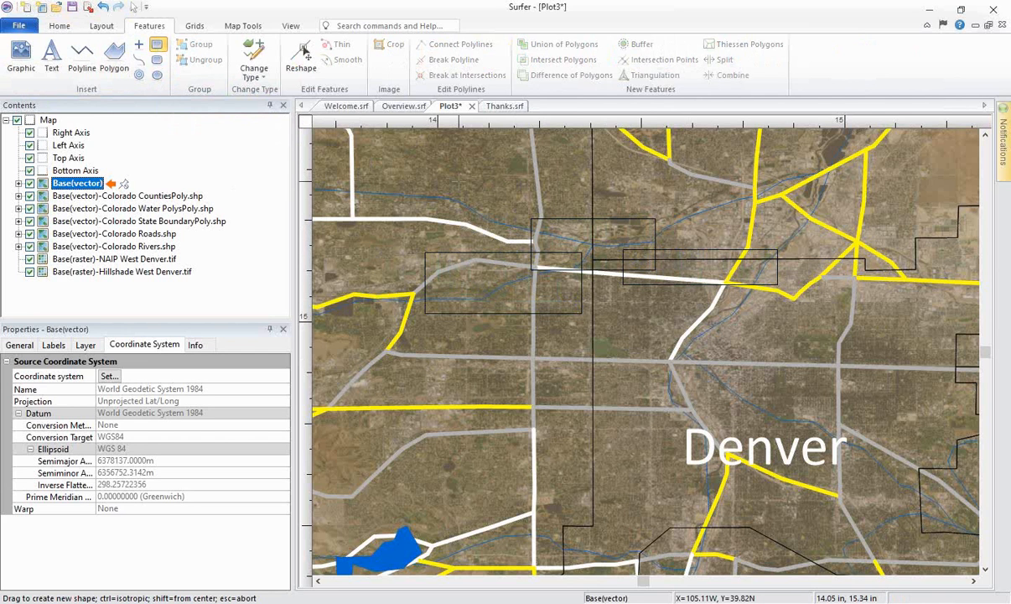
key(Escape)
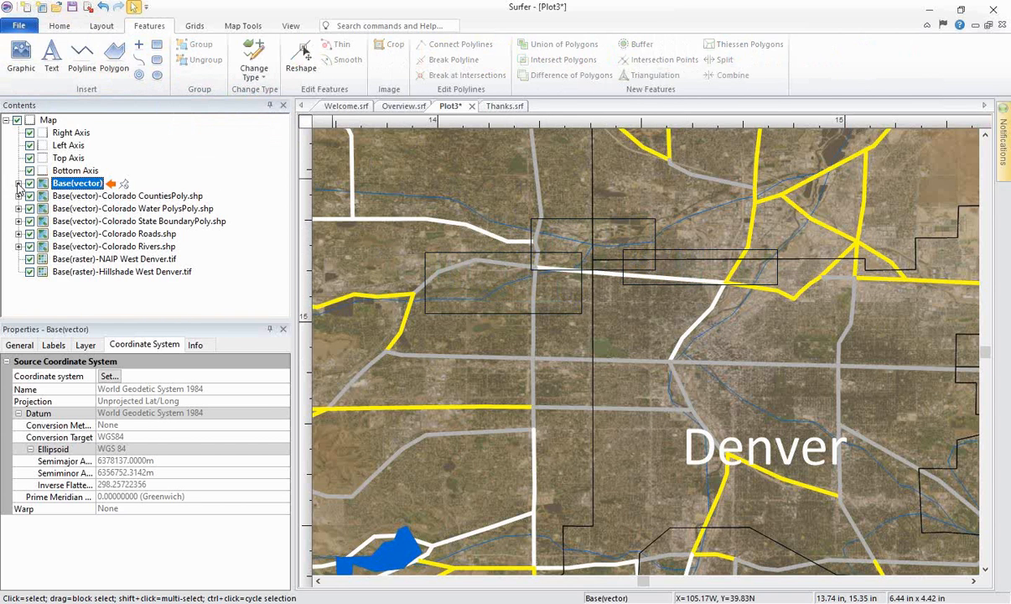
Step: List the new base layer's rectangles, then shift the eastern one slightly up and the western one up and to the left
click(18, 183)
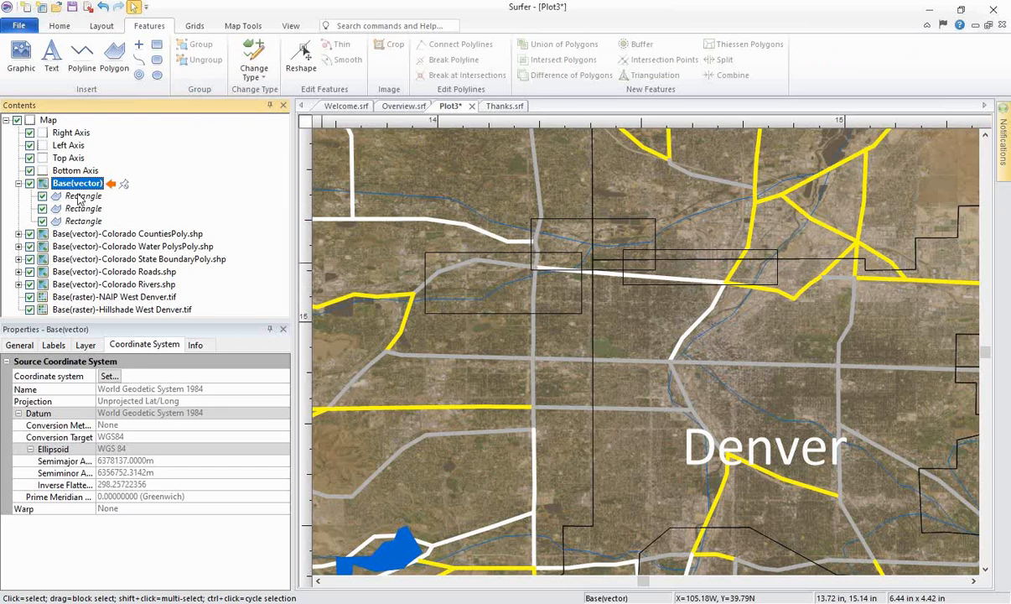
click(80, 196)
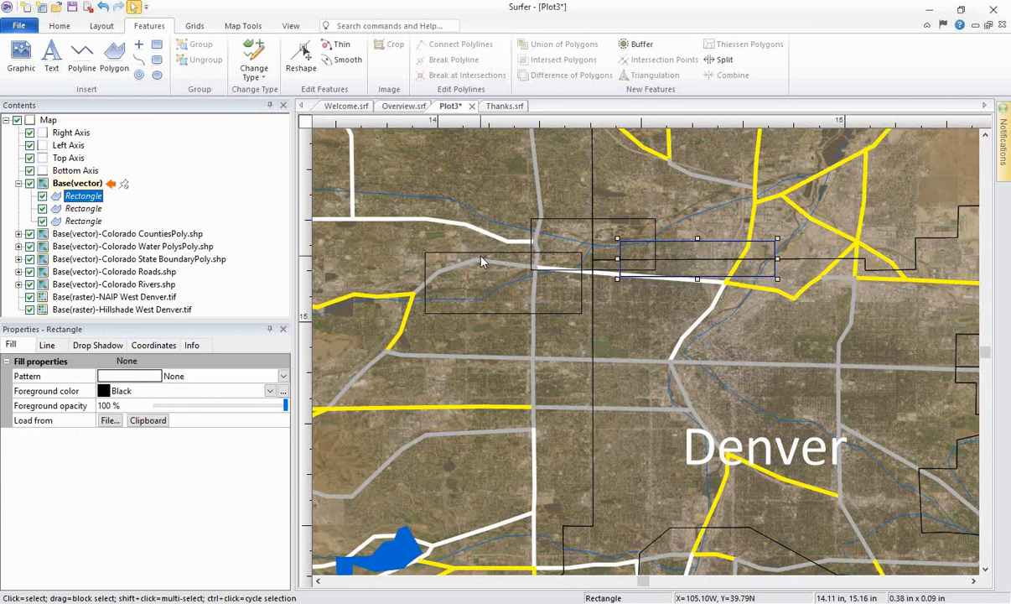
drag(482, 262, 459, 254)
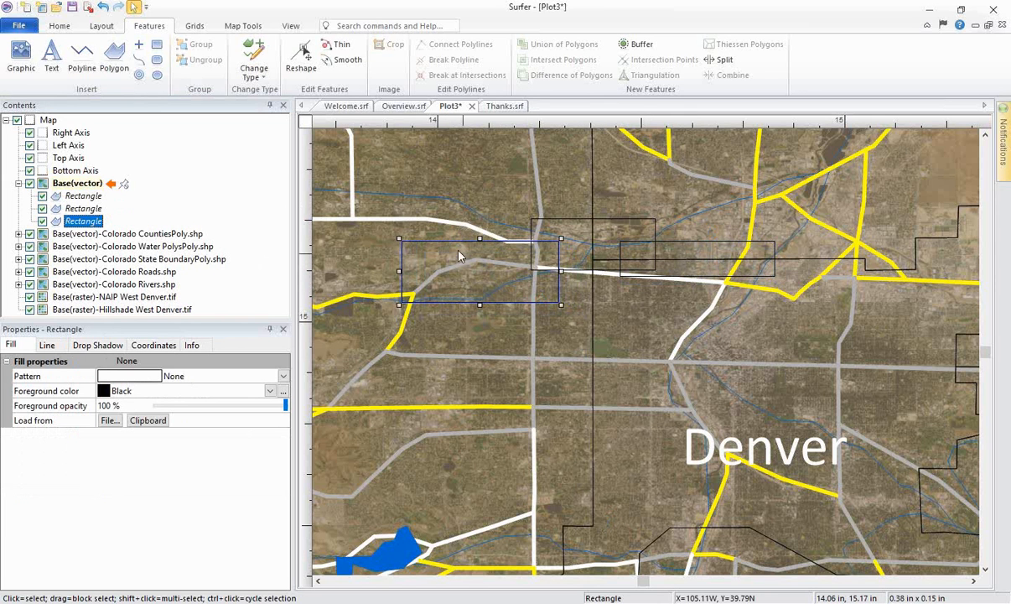
mouse_move(453, 239)
mouse_down()
mouse_move(455, 228)
mouse_move(446, 232)
mouse_up()
Step: Try to move the middle rectangle and undo the accidental shifts of the county polygon
click(600, 213)
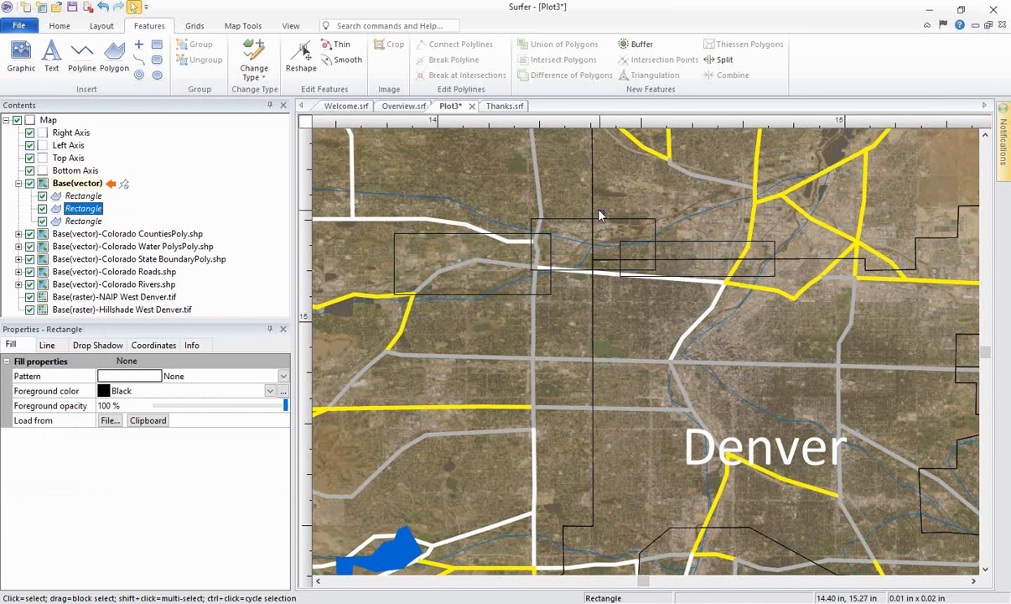
click(575, 210)
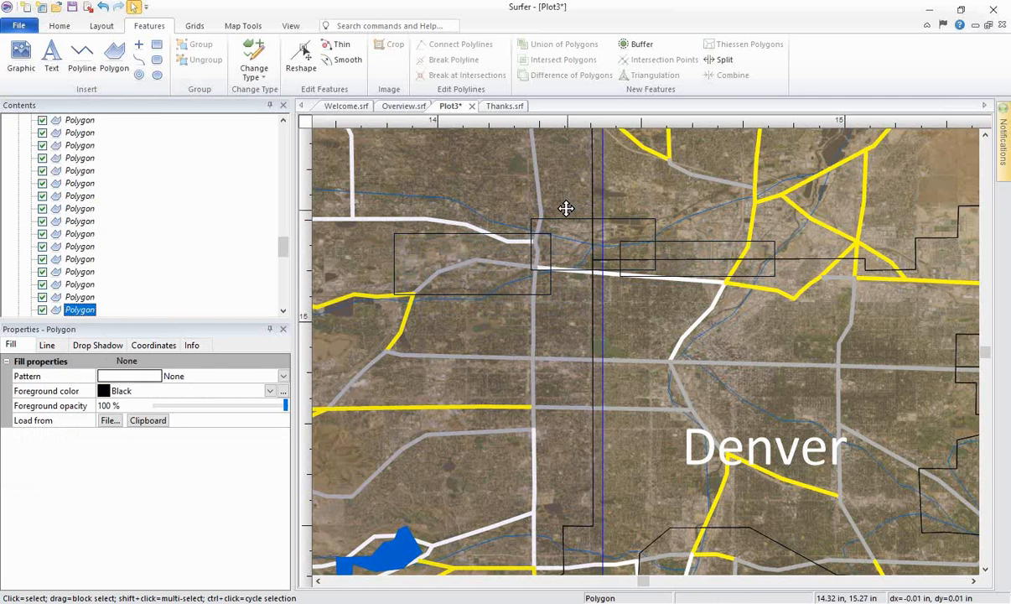
drag(573, 209, 578, 214)
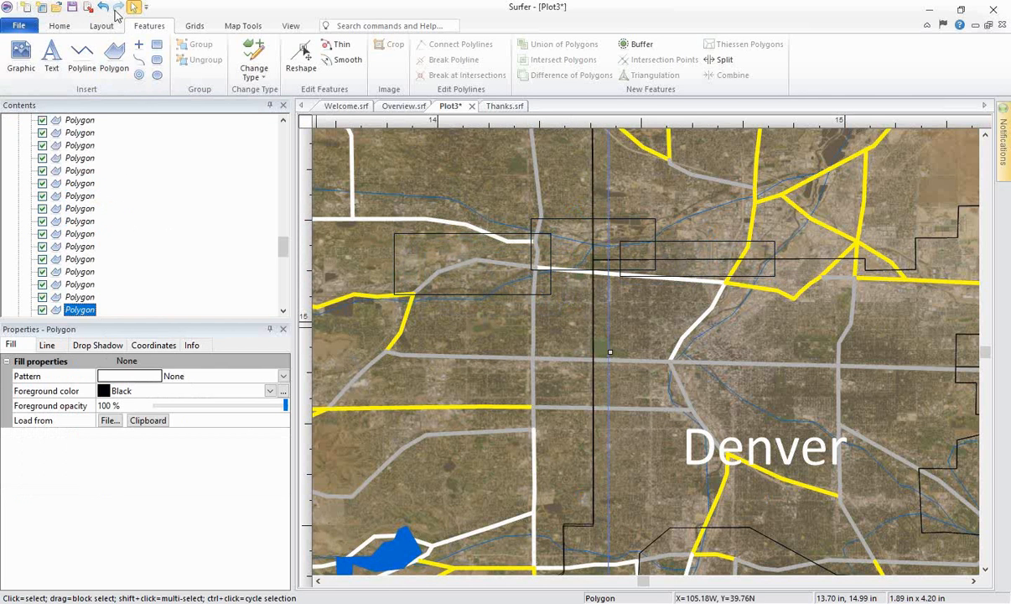
click(104, 7)
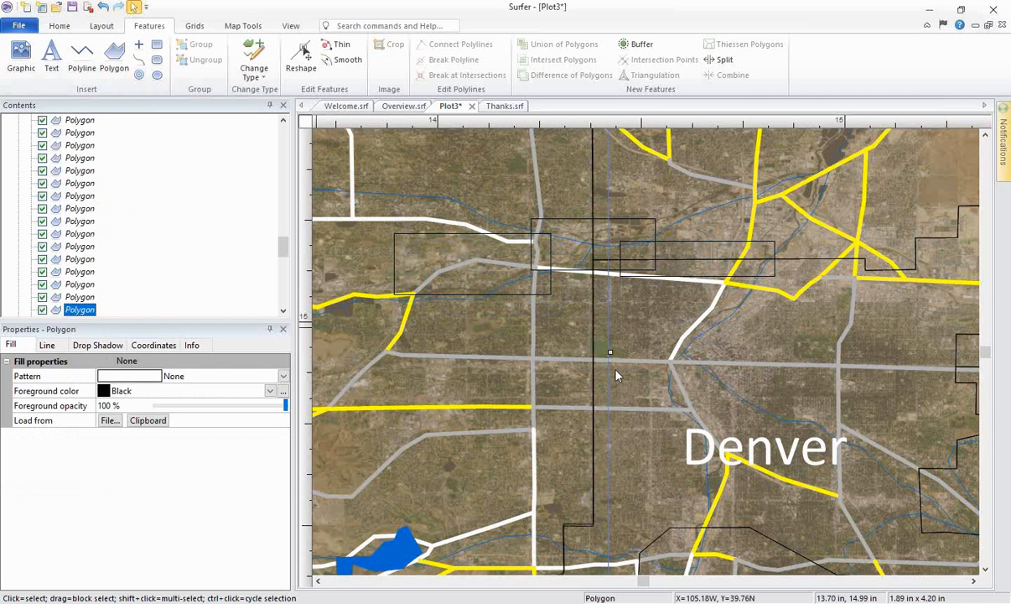
click(563, 225)
click(566, 222)
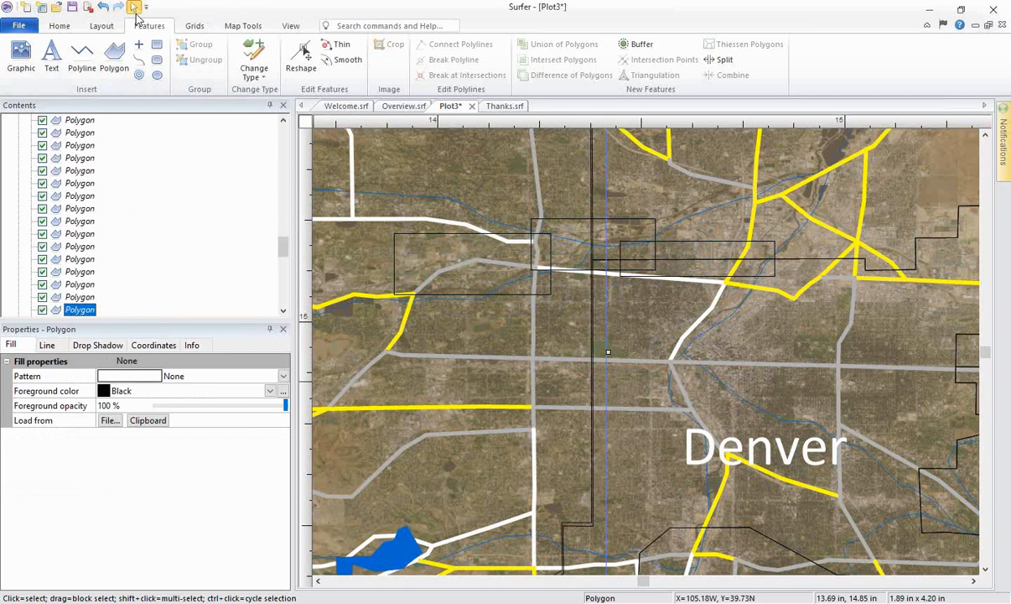
click(104, 8)
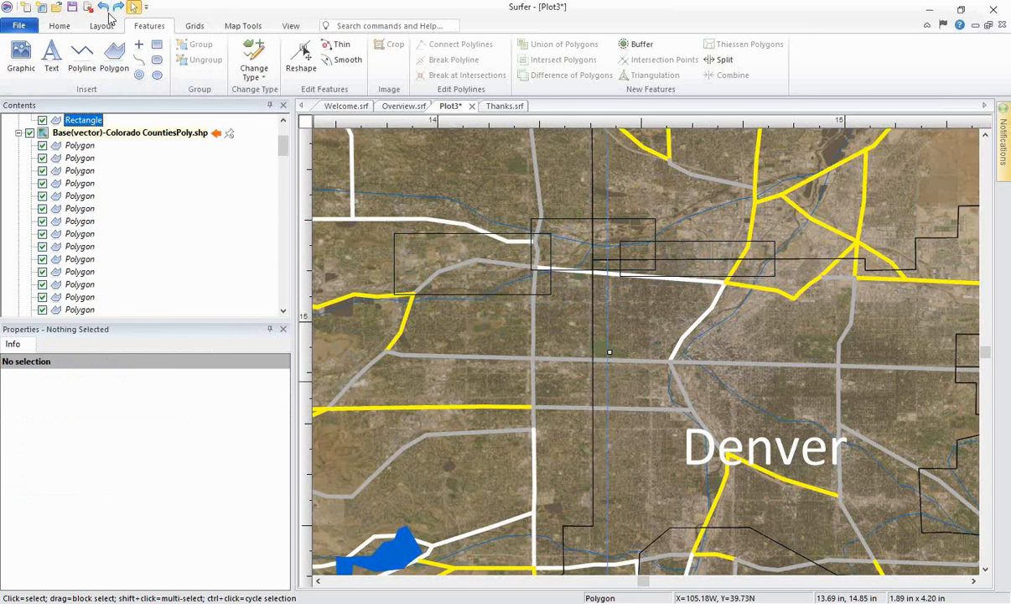
Step: Collapse the Colorado CountiesPoly.shp layer and try again to move the middle rectangle of the new base layer
scroll(270, 144, up, 3)
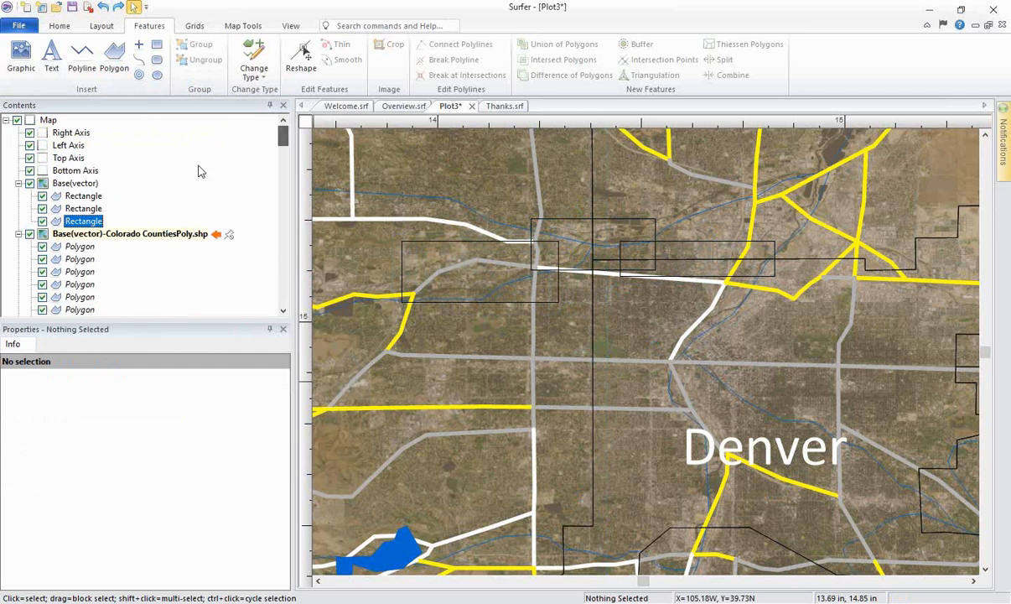
click(19, 234)
click(76, 208)
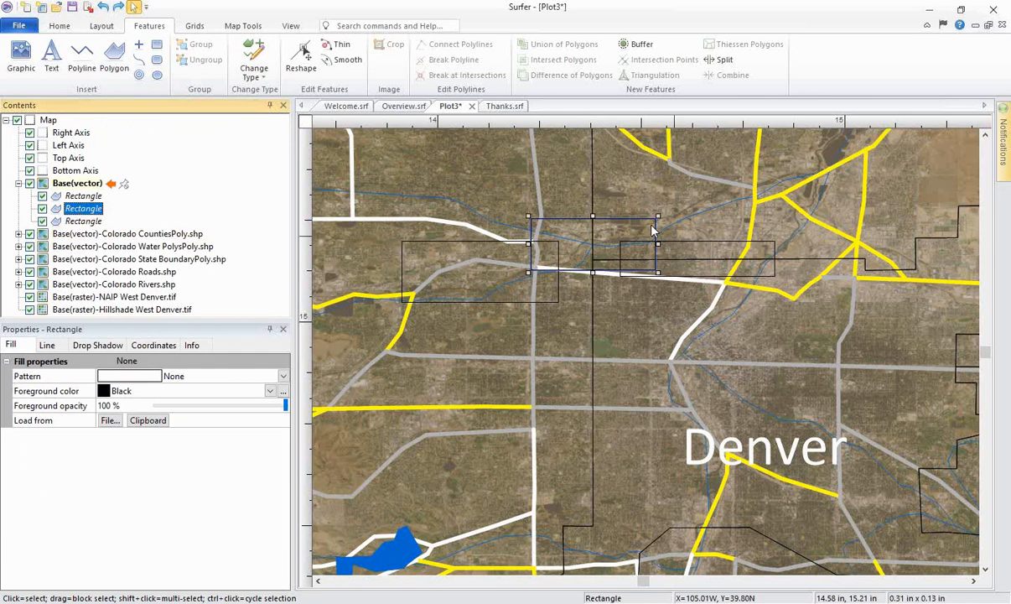
click(622, 222)
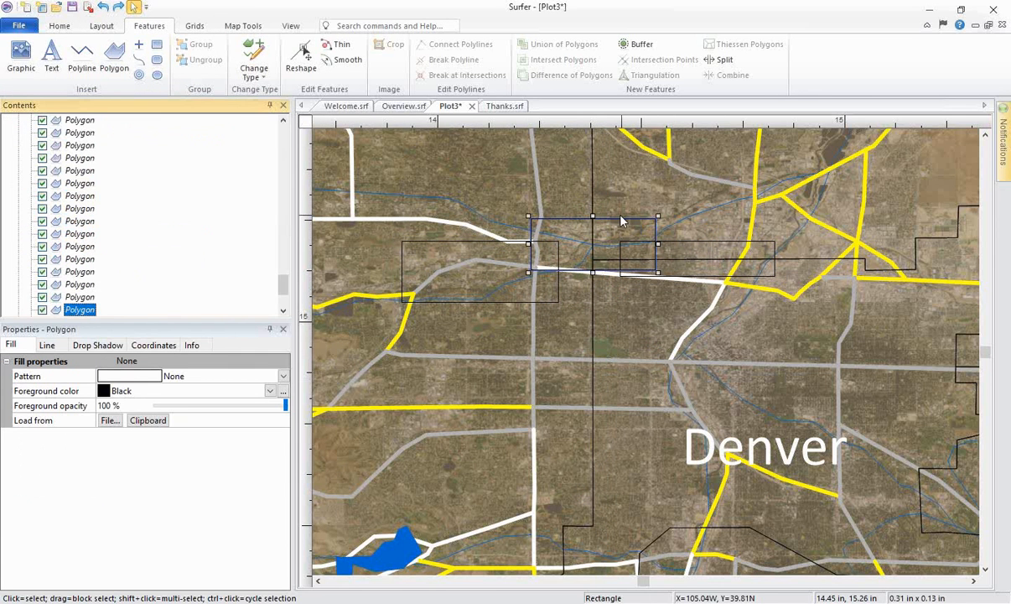
click(576, 225)
click(576, 225)
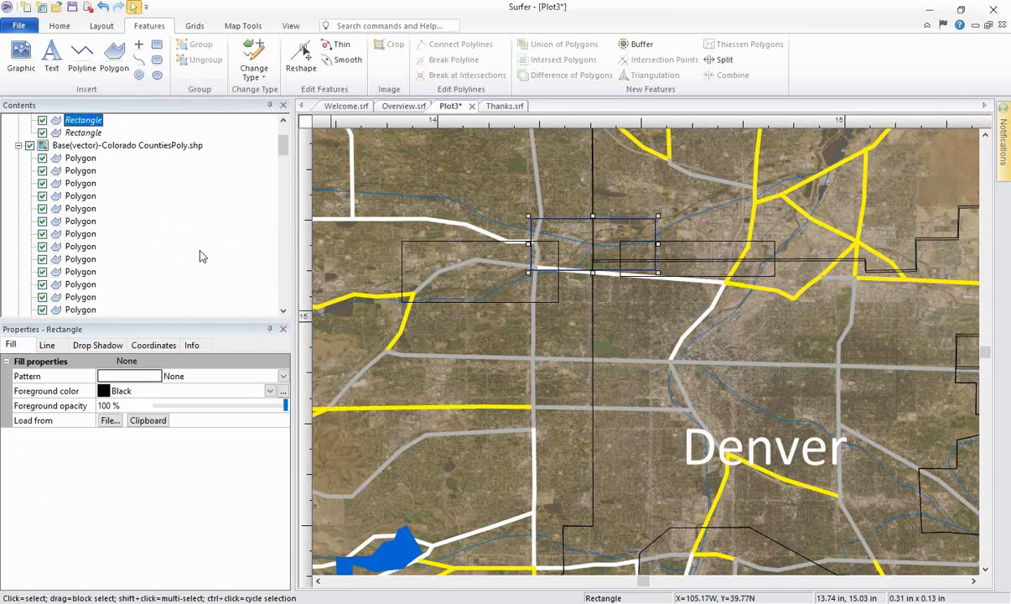
Step: Union the three rectangles in the new base layer into one polygon without keeping the original objects
drag(285, 148, 284, 132)
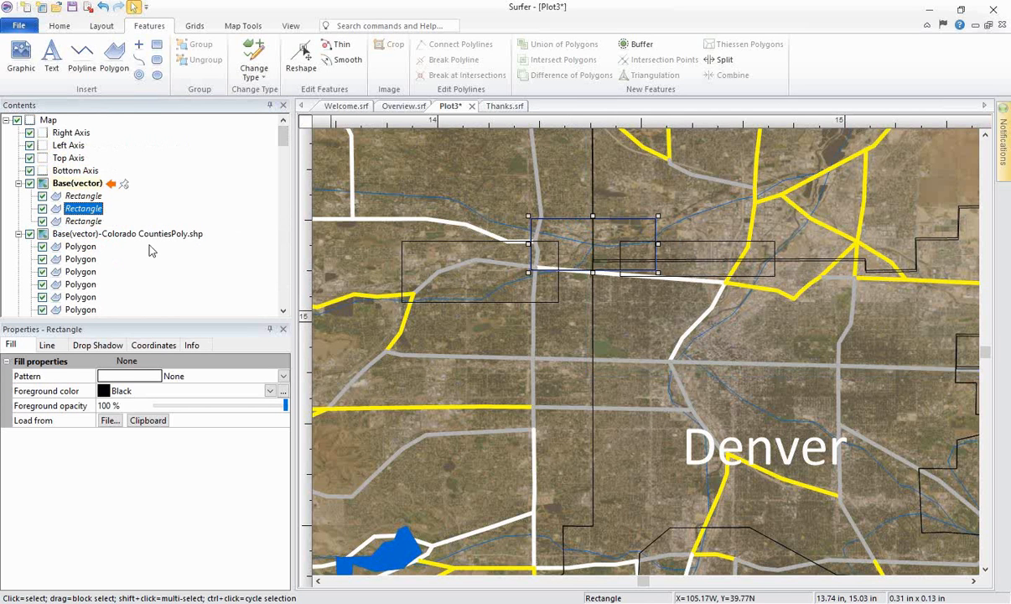
click(84, 183)
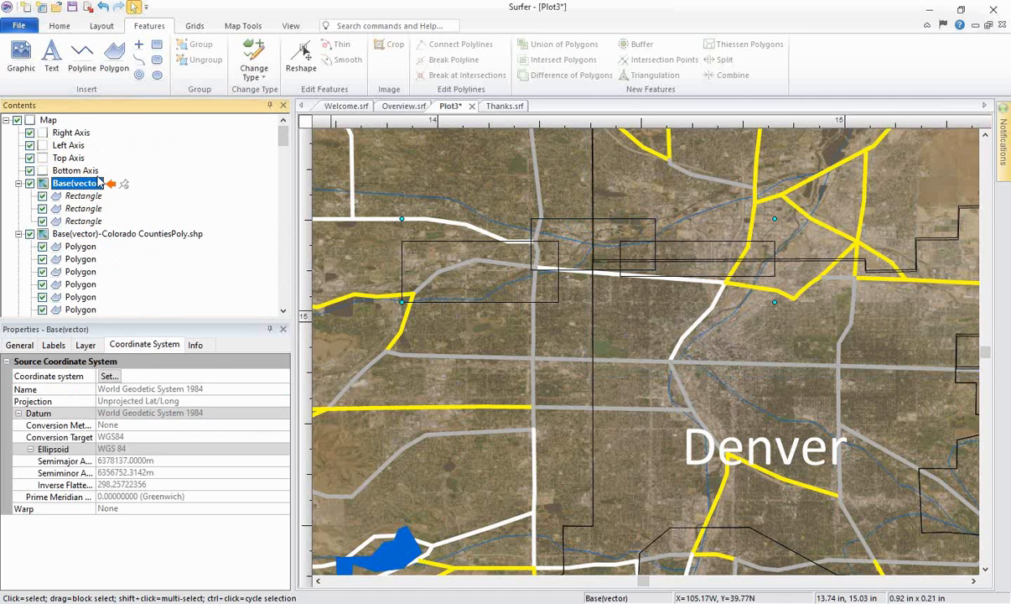
click(84, 197)
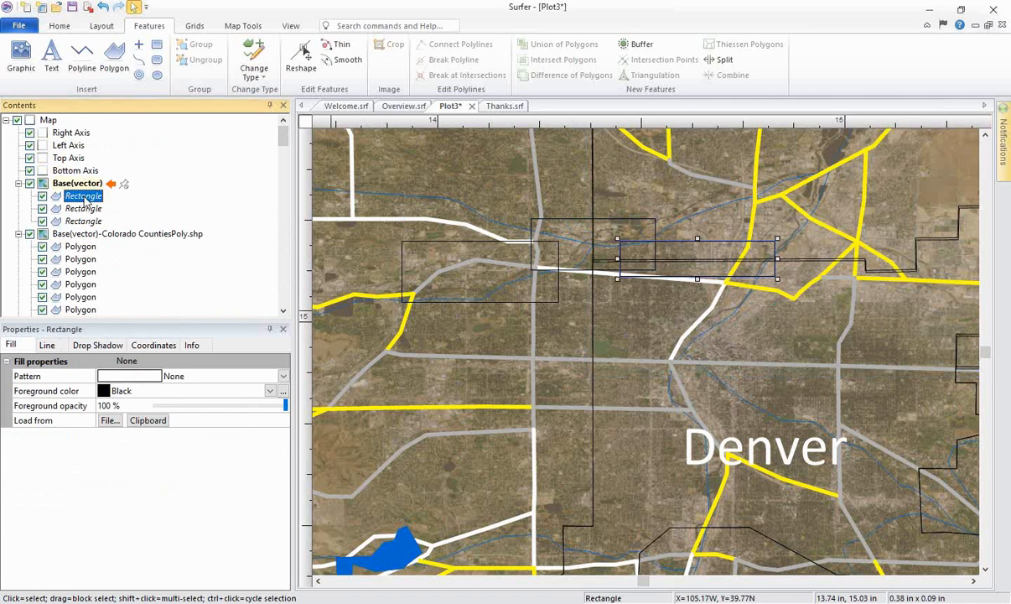
shift+click(84, 207)
shift+click(84, 221)
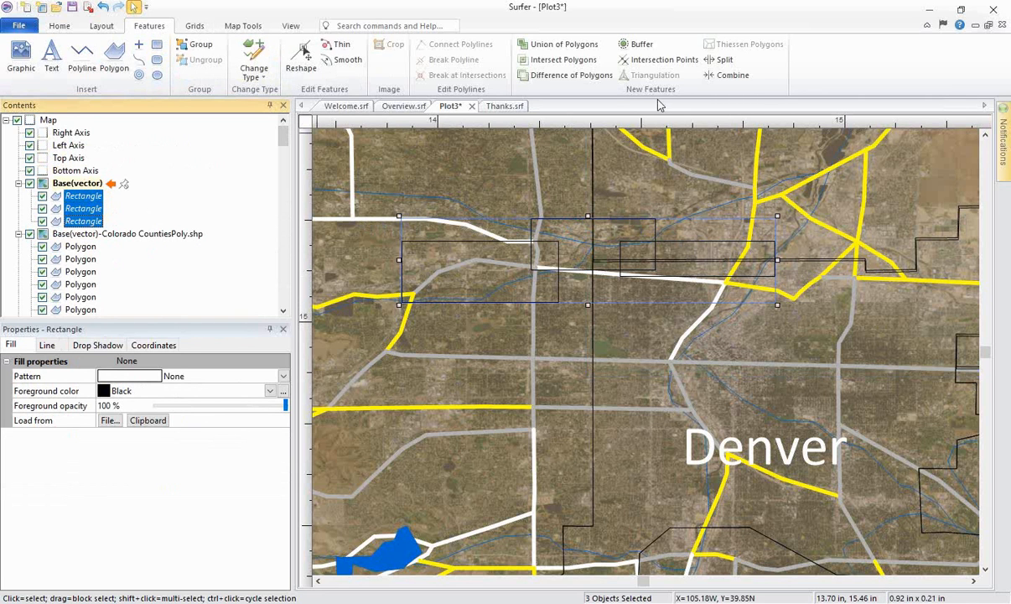
click(583, 47)
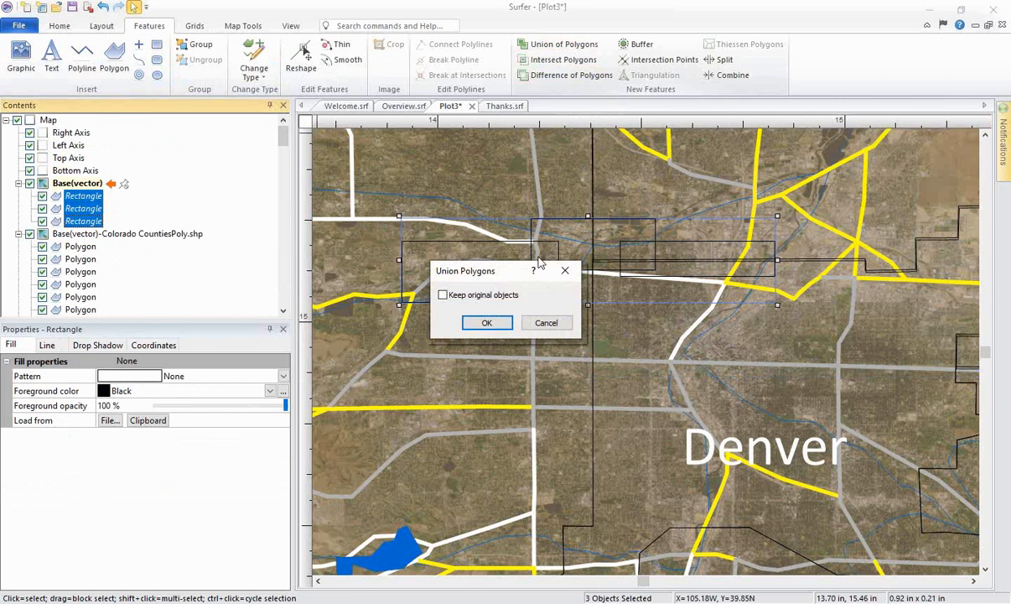
drag(493, 250, 402, 137)
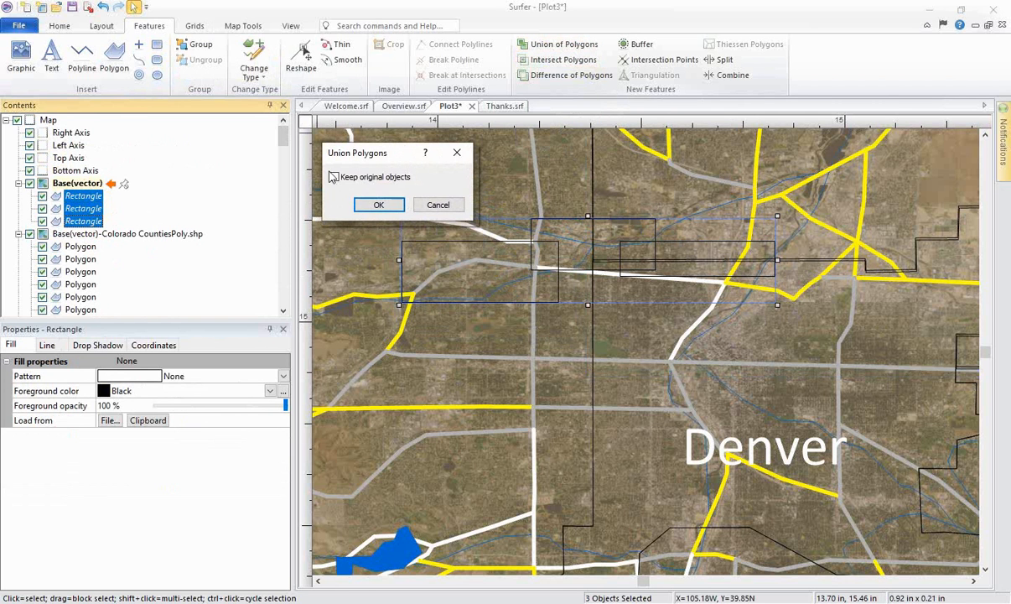
click(378, 206)
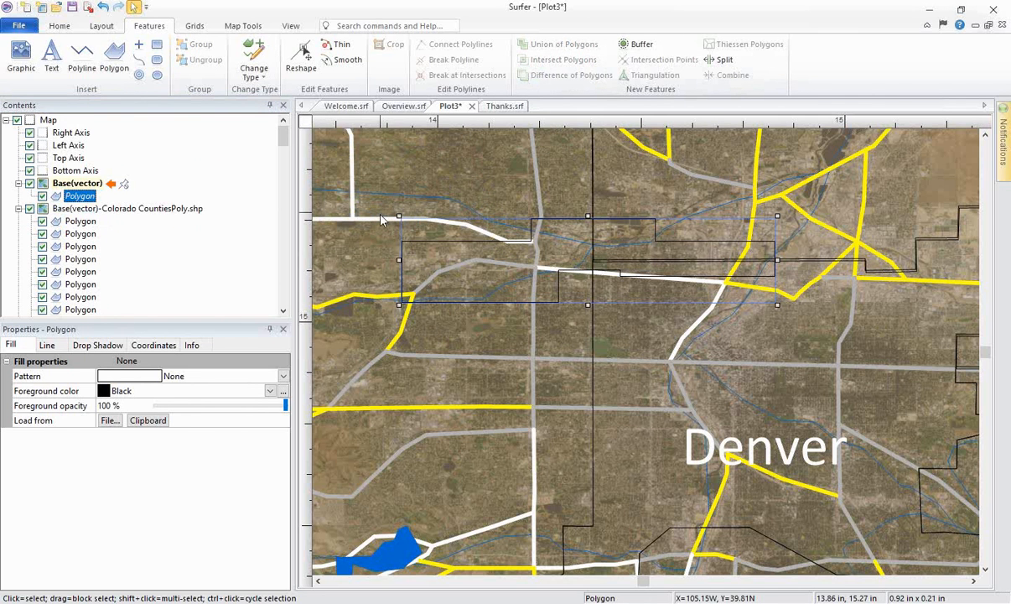
Step: Fill the unioned polygon with an orange Forward Slash pattern and set its background opacity to 0 %
click(104, 392)
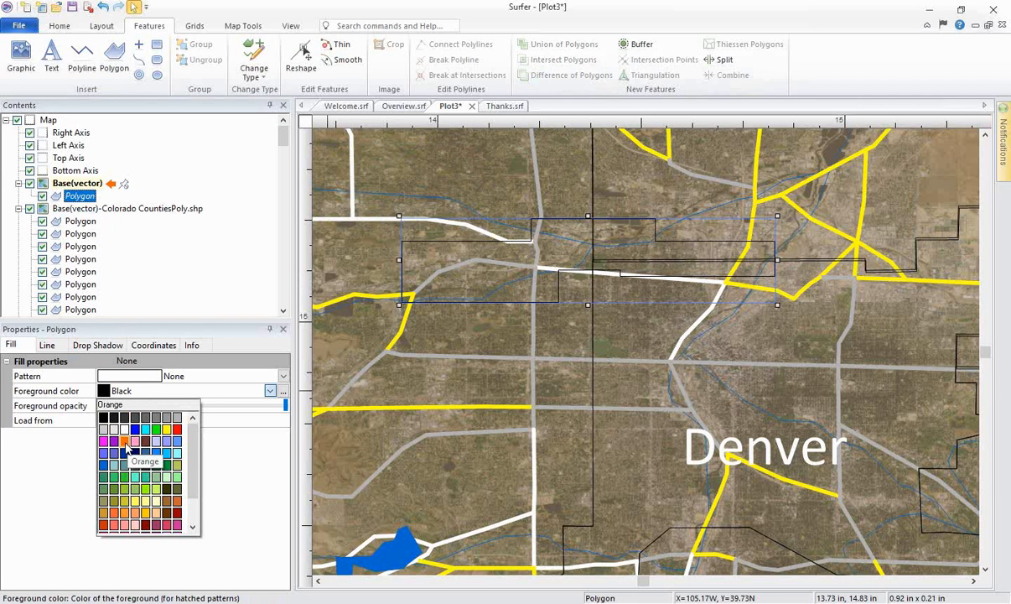
click(121, 388)
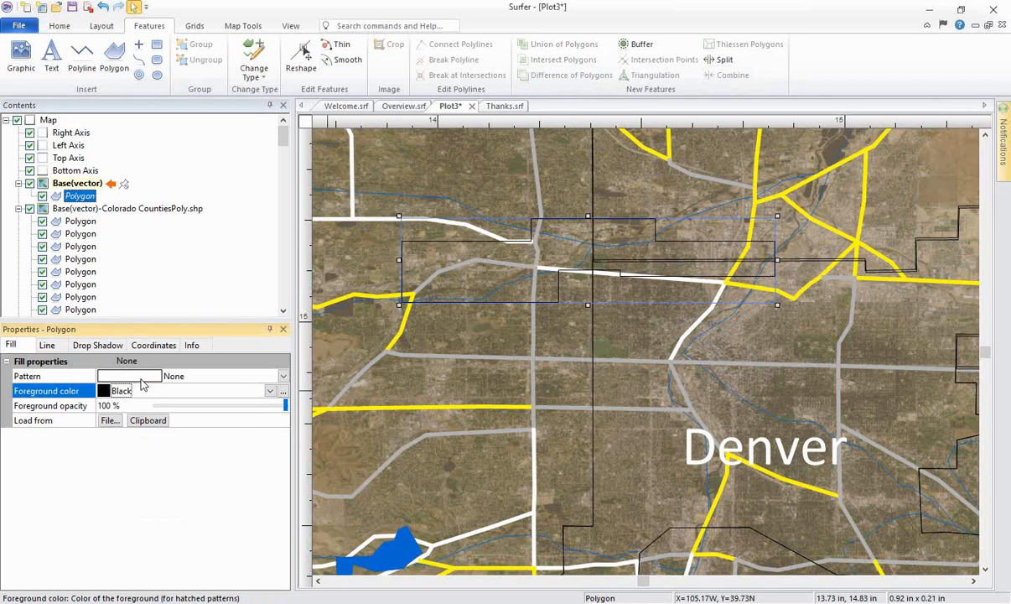
click(138, 375)
click(138, 375)
click(113, 437)
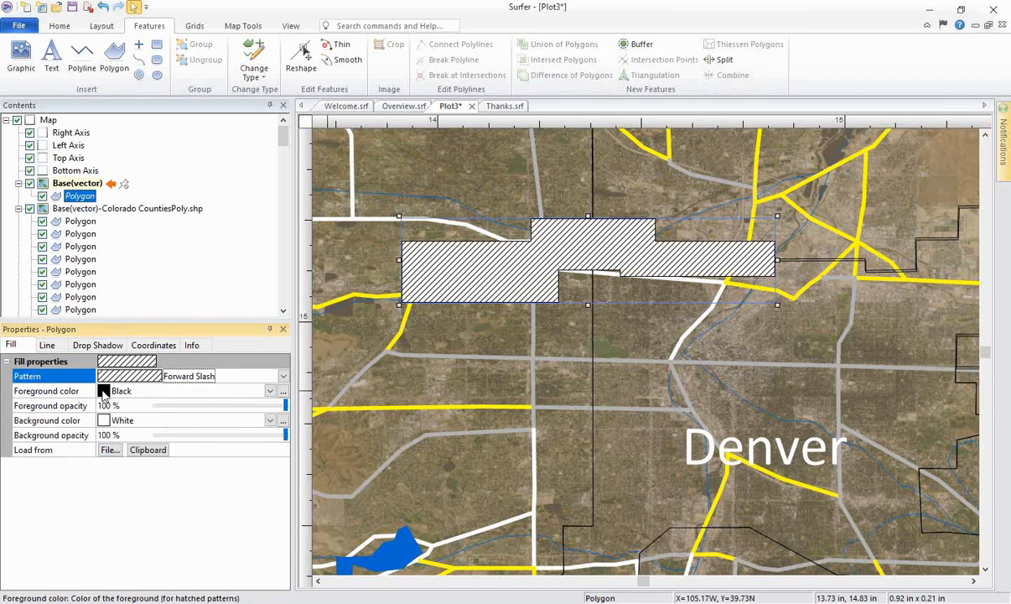
click(103, 391)
click(119, 423)
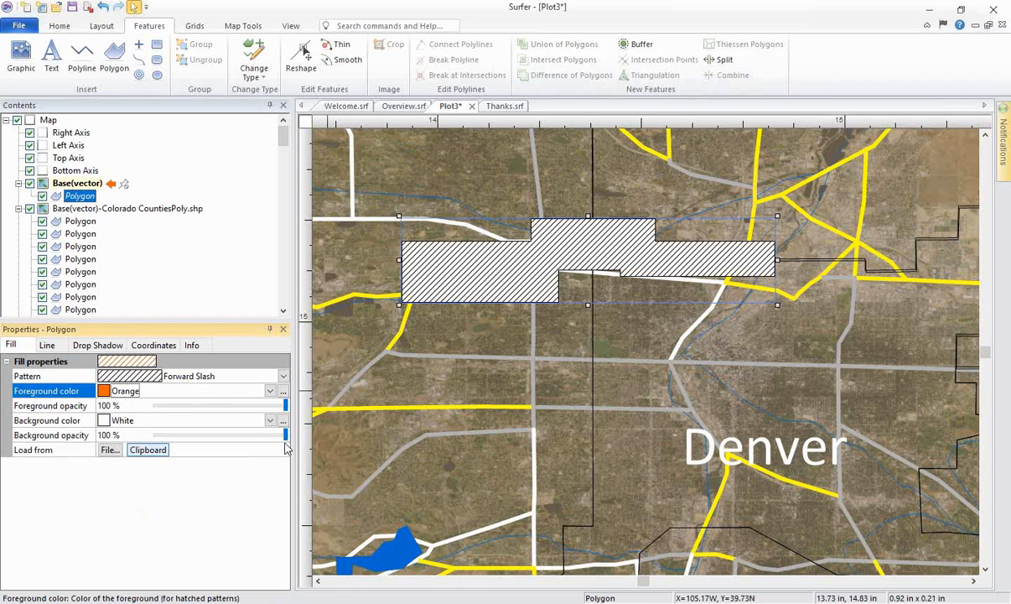
drag(285, 434, 145, 438)
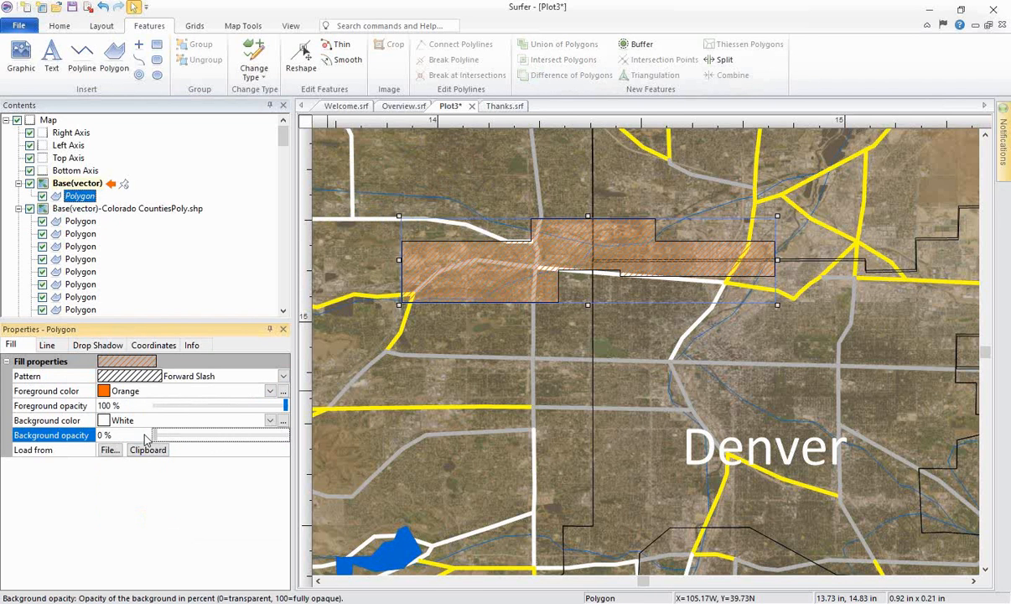
Step: Set the unioned polygon's outline color to orange and toggle its base layer's visibility to check it on the map
click(47, 345)
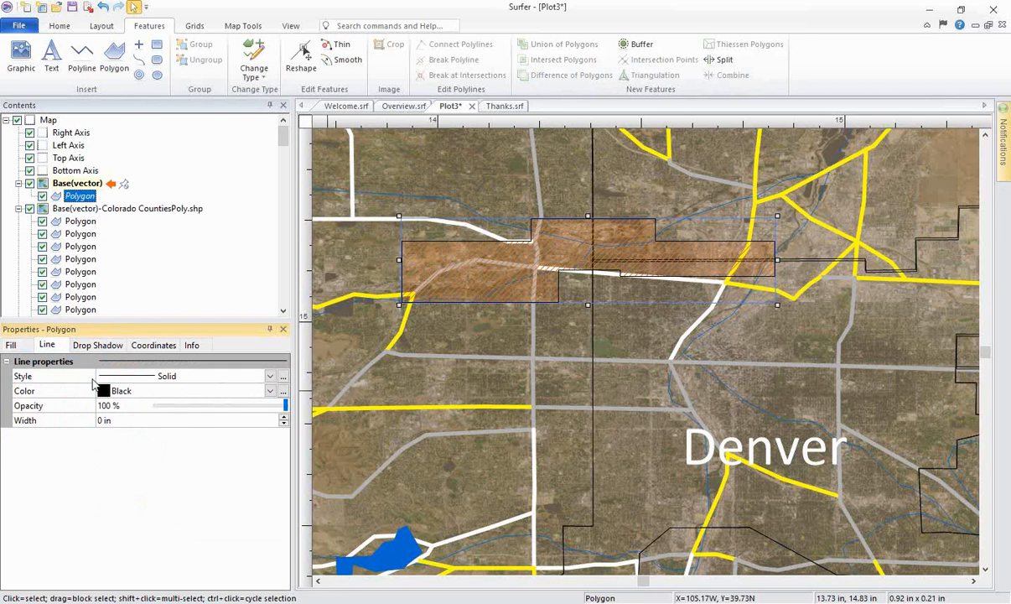
click(117, 391)
click(119, 422)
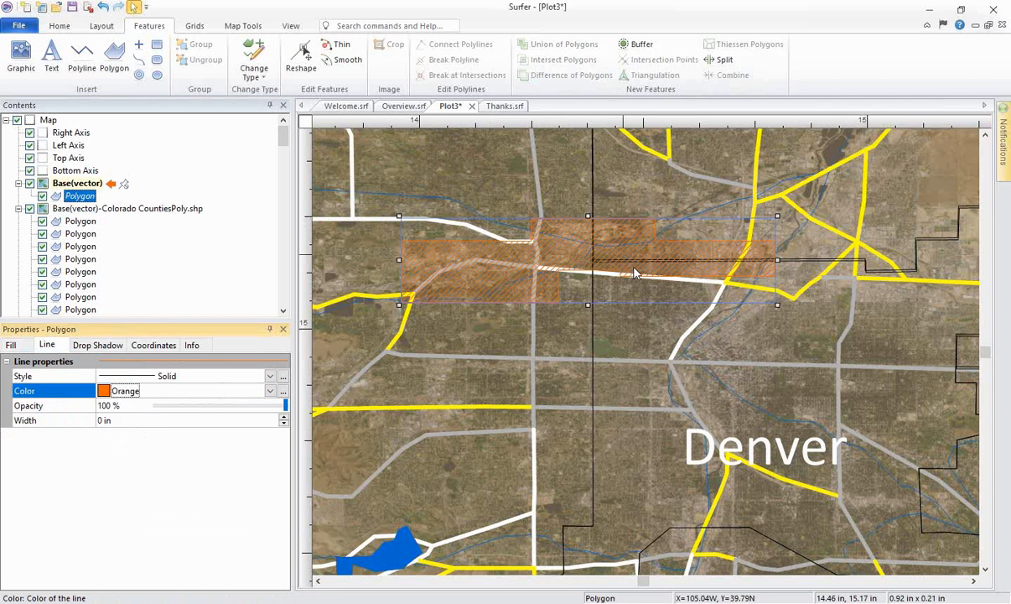
scroll(597, 251, up, 1)
drag(634, 268, 692, 333)
scroll(693, 334, up, 1)
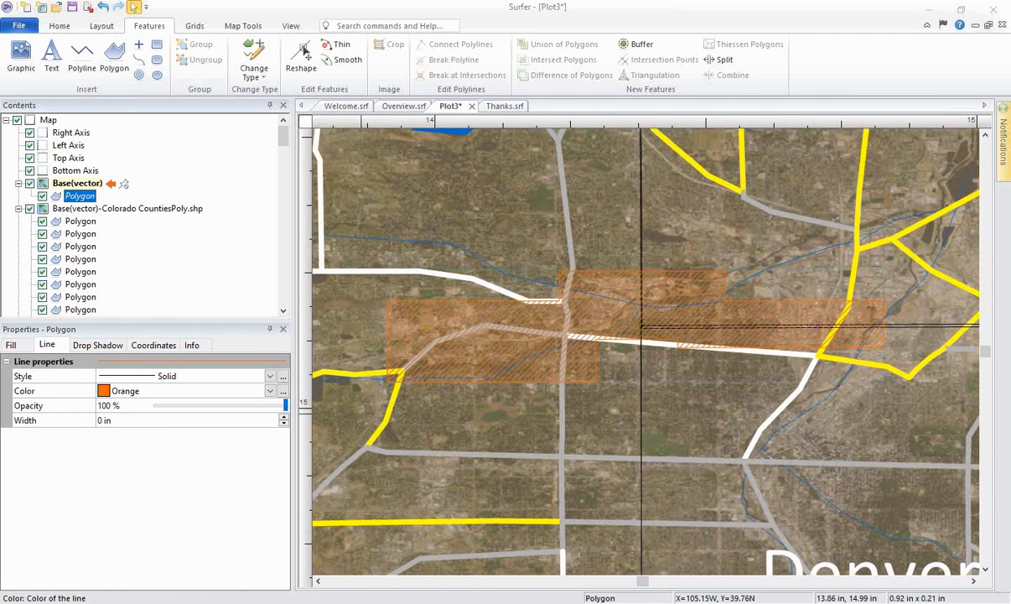
click(30, 184)
click(30, 183)
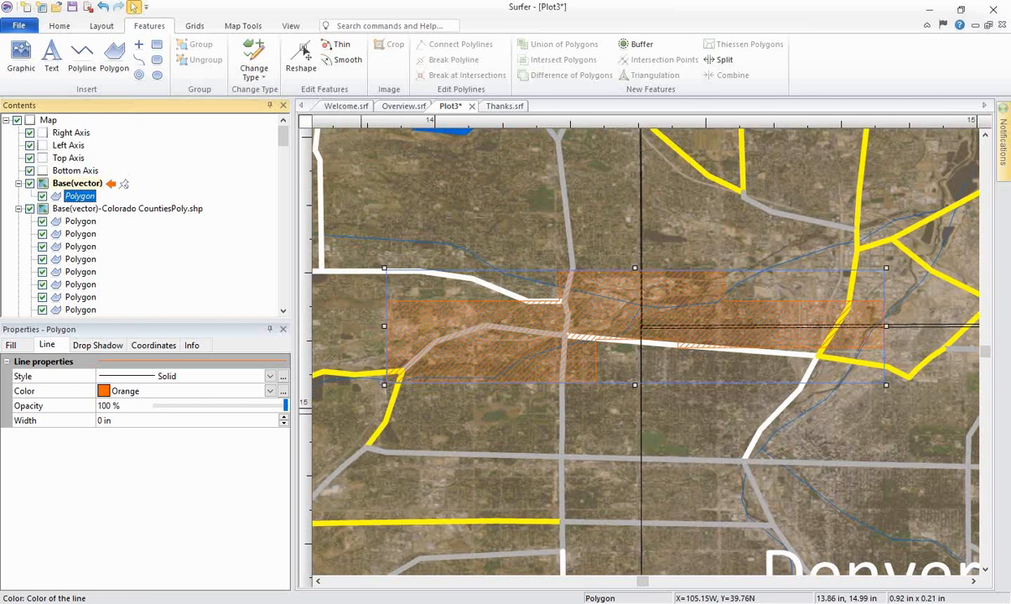
Step: Add a contour layer to the map from Denver West.grd in the DEM folder
click(44, 120)
click(58, 26)
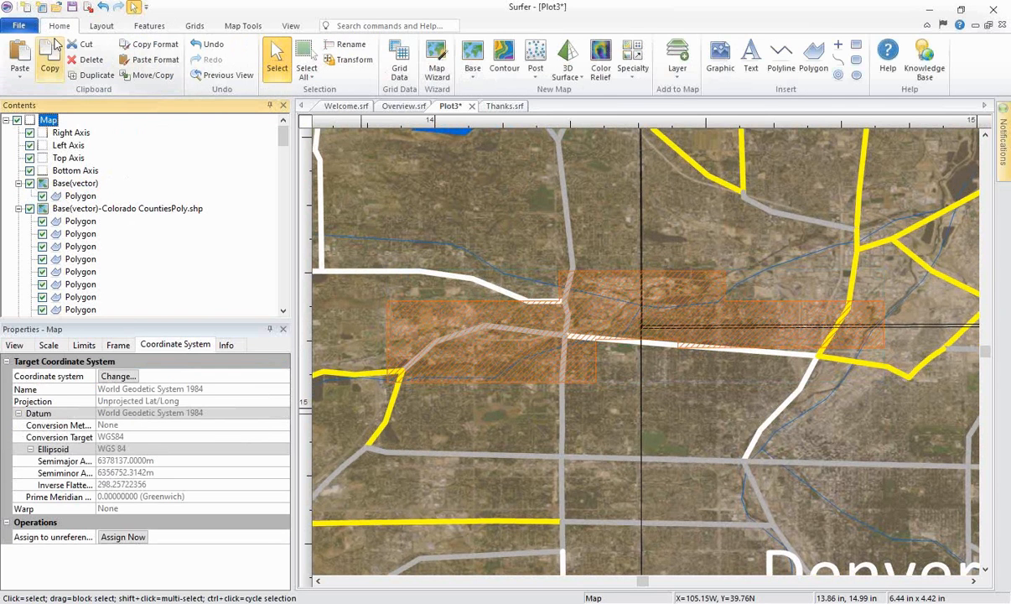
click(678, 70)
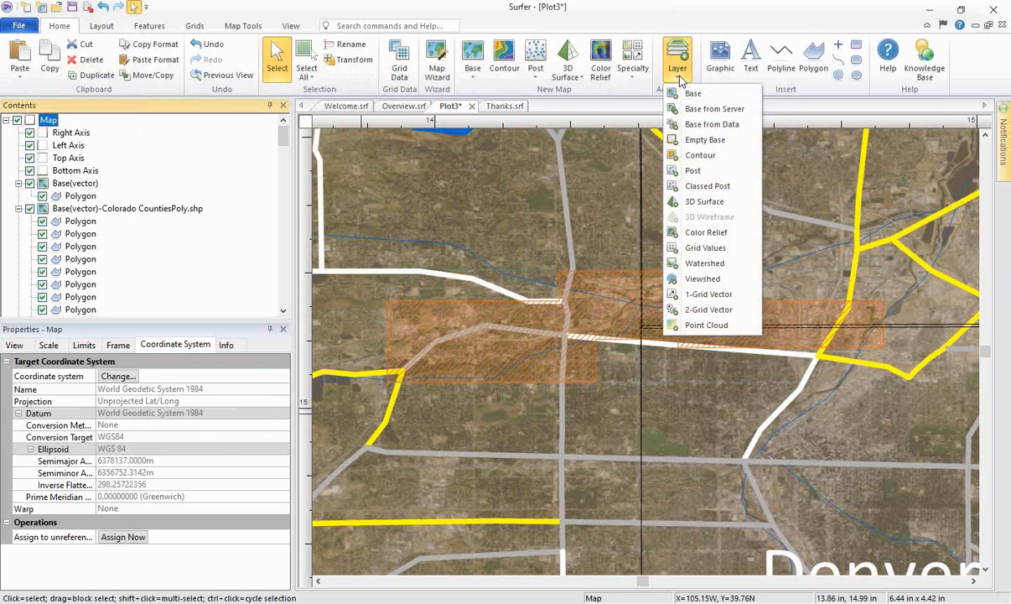
click(749, 158)
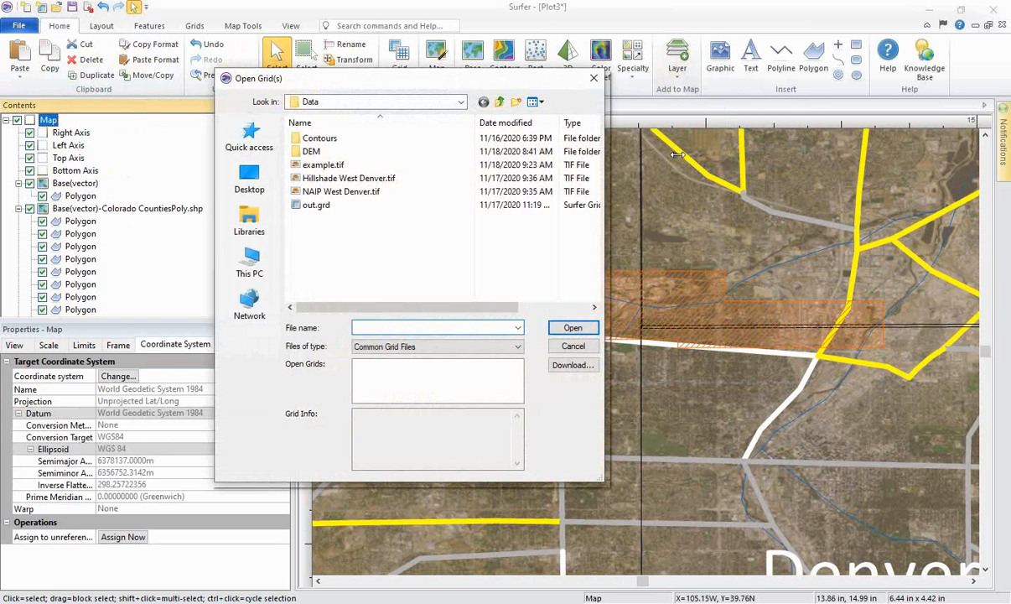
double_click(337, 152)
click(327, 152)
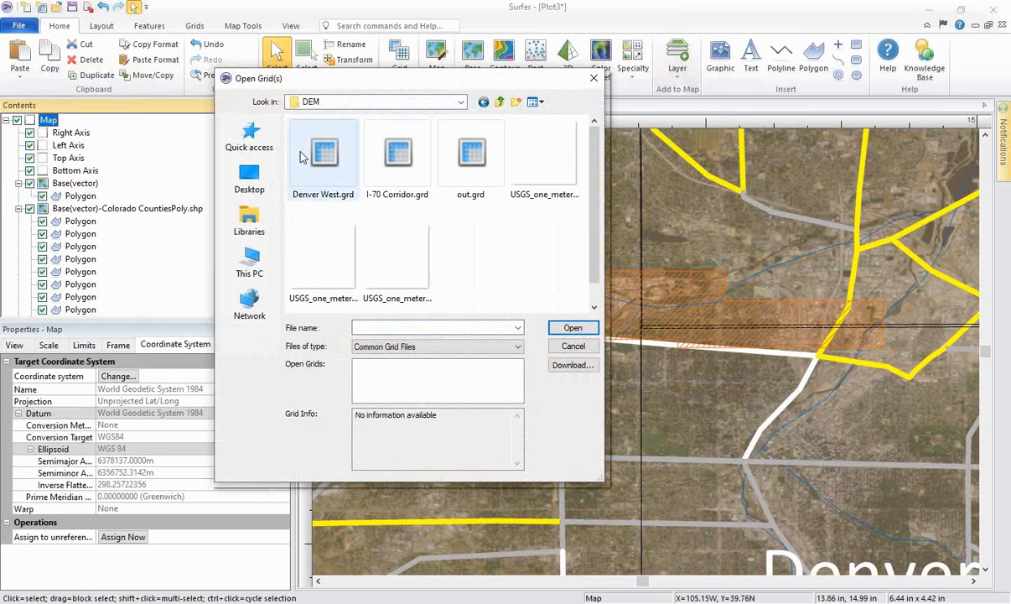
click(574, 328)
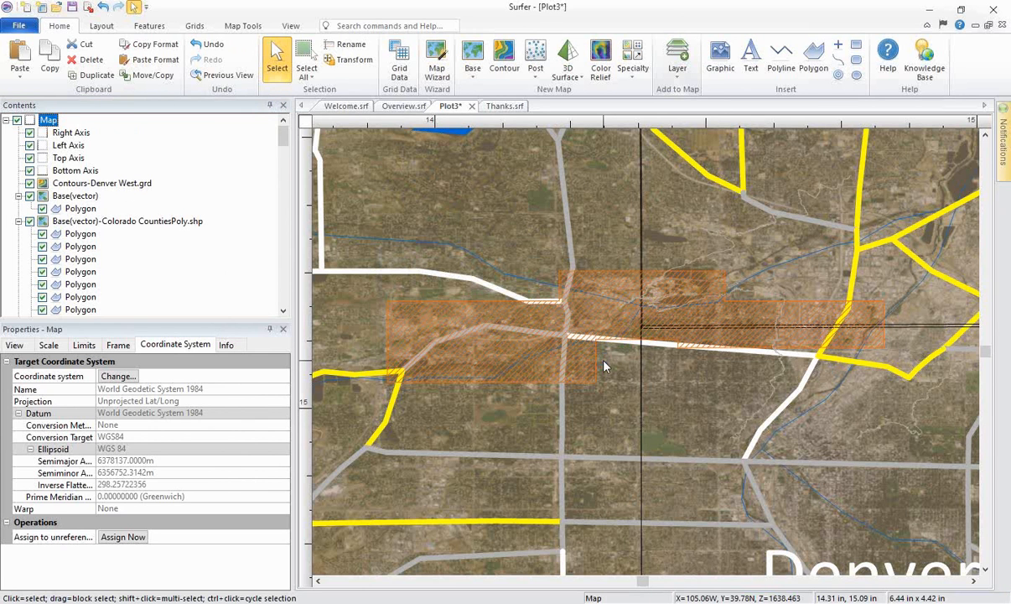
Step: Set the contour interval of the Denver West.grd contour layer to 10
click(104, 184)
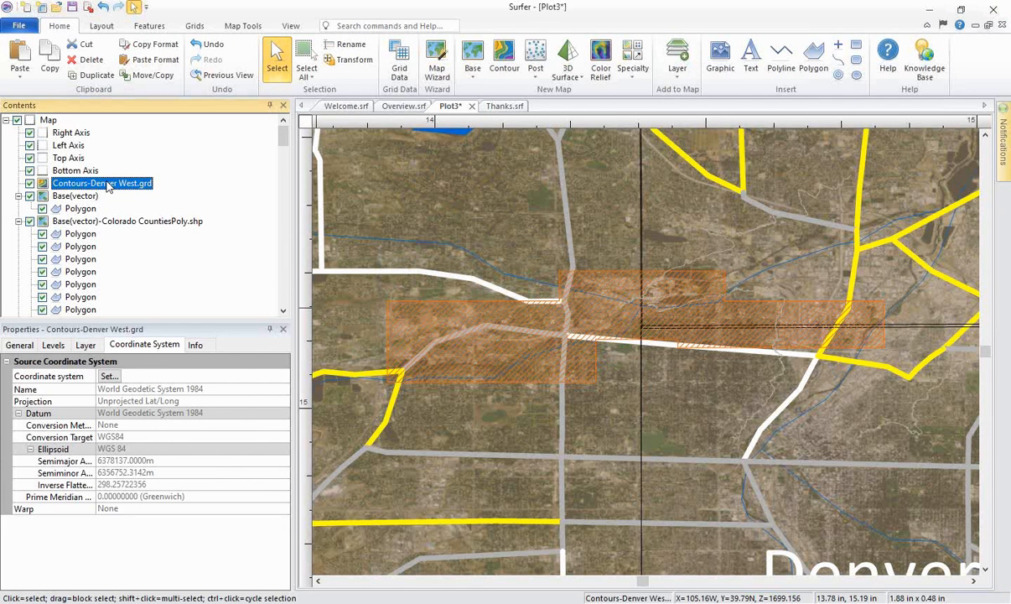
click(54, 345)
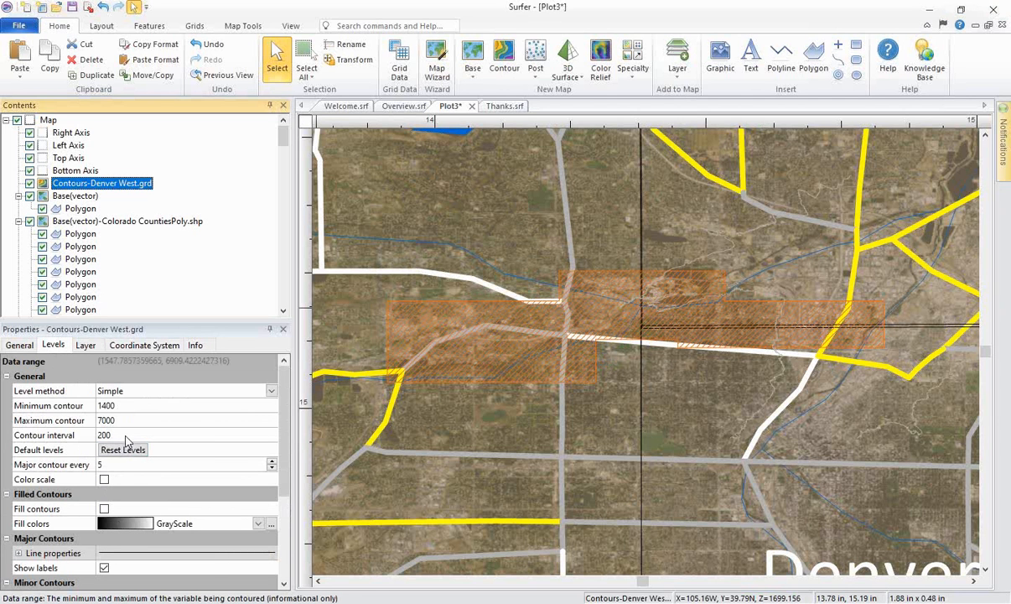
click(105, 434)
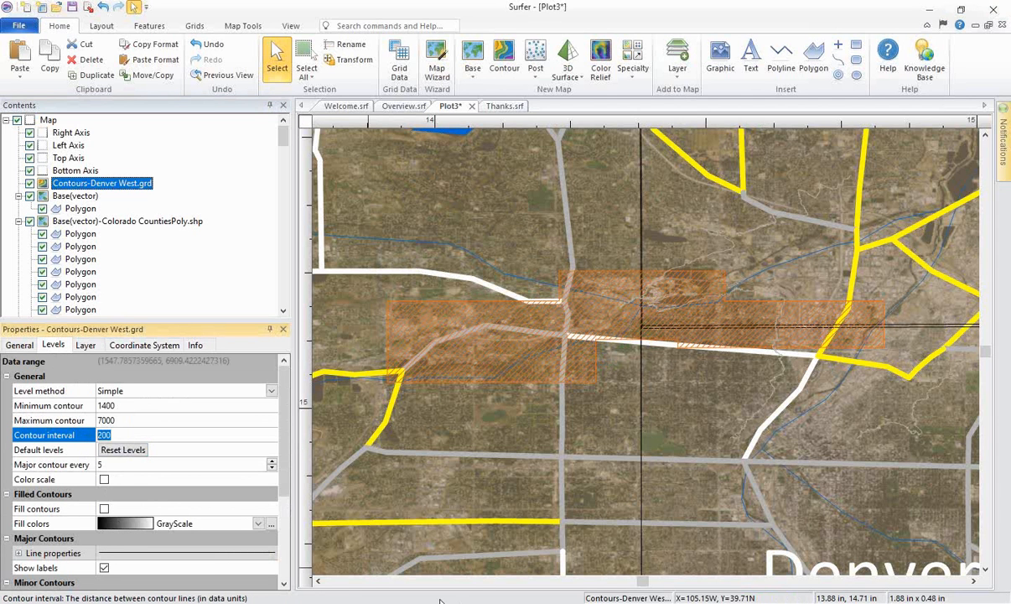
text(10)
key(Return)
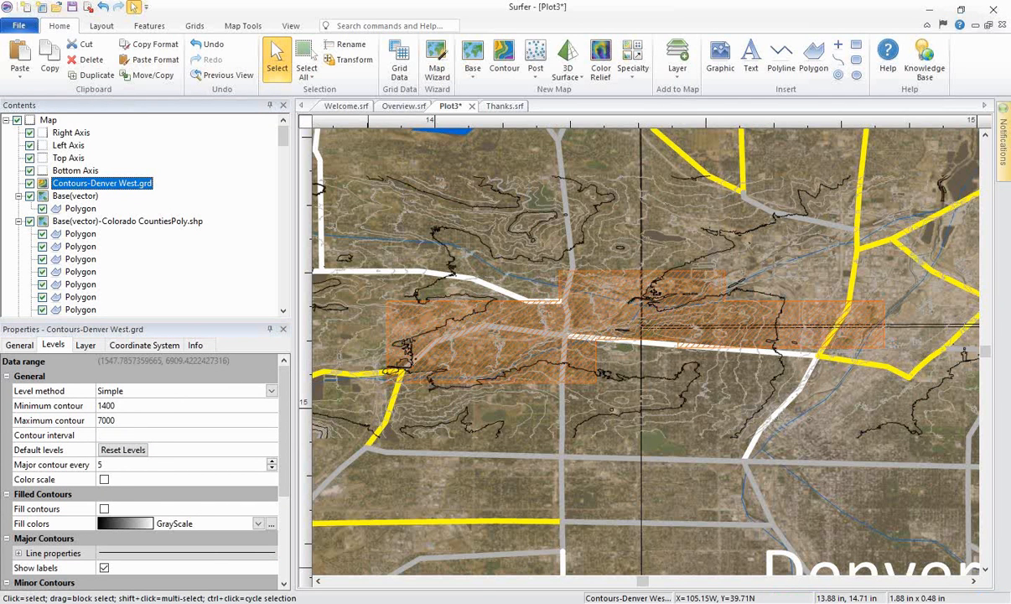
Step: Set the contour fill colors to Rainbow4, preview the filled contours and turn the fill off again
click(130, 522)
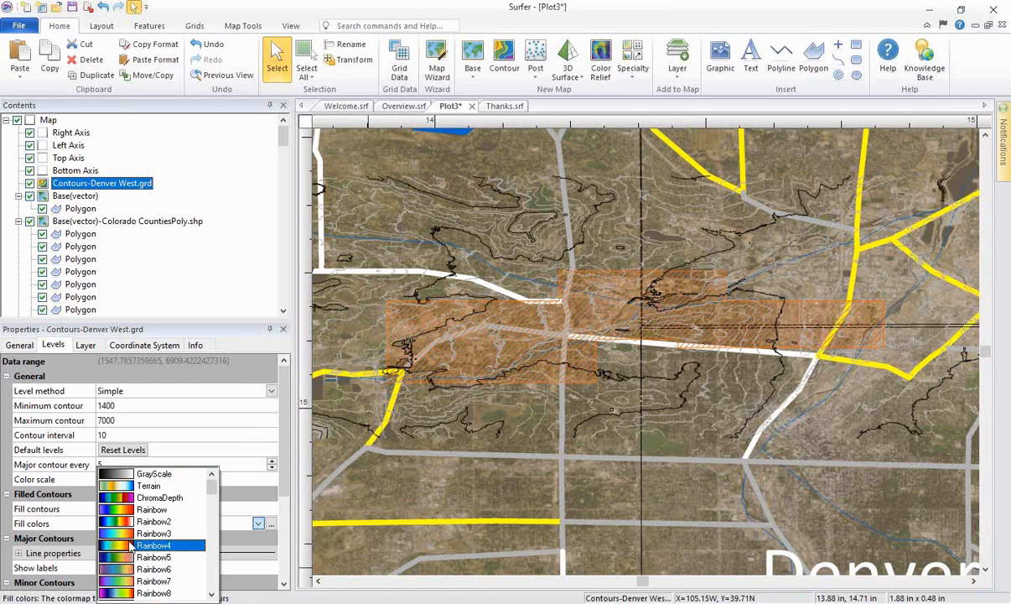
click(130, 545)
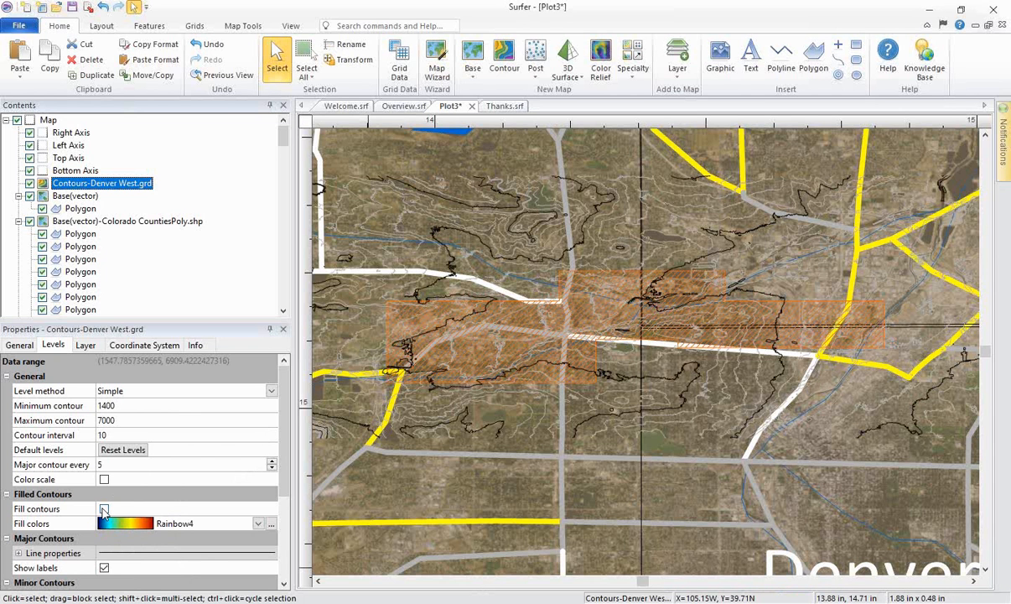
click(104, 509)
click(104, 509)
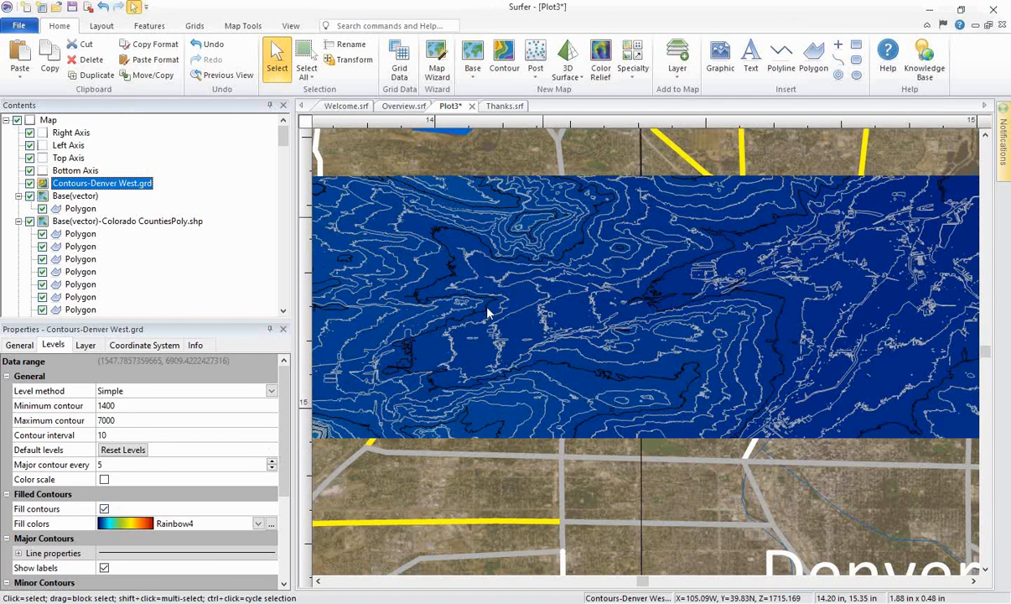
click(104, 509)
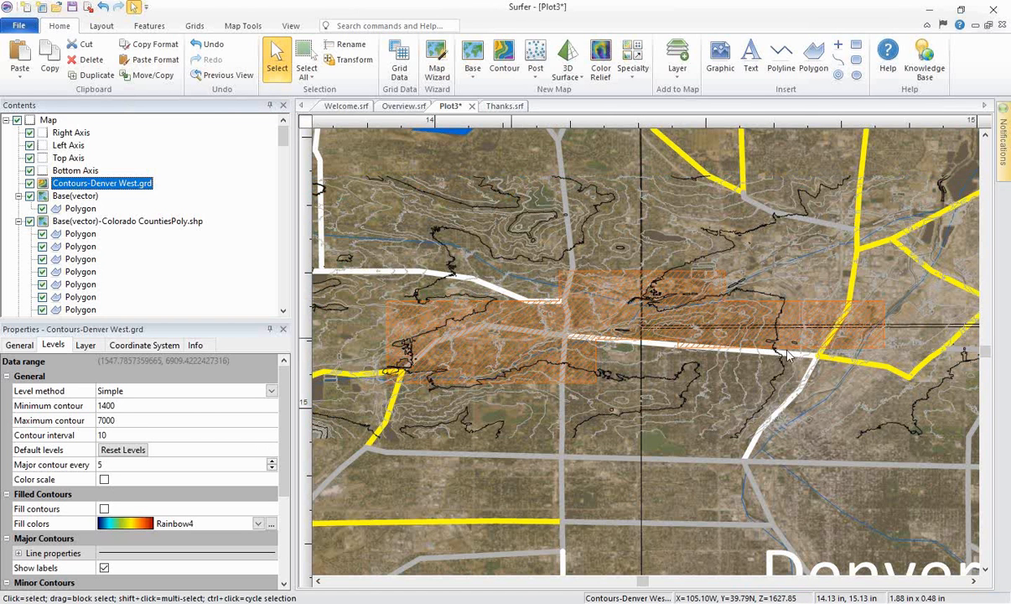
Step: Set up Assign NoData with the Denver West.grd contours as input grid and the unioned polygon's Base(vector) layer as boundary, using NoData Outside
click(72, 197)
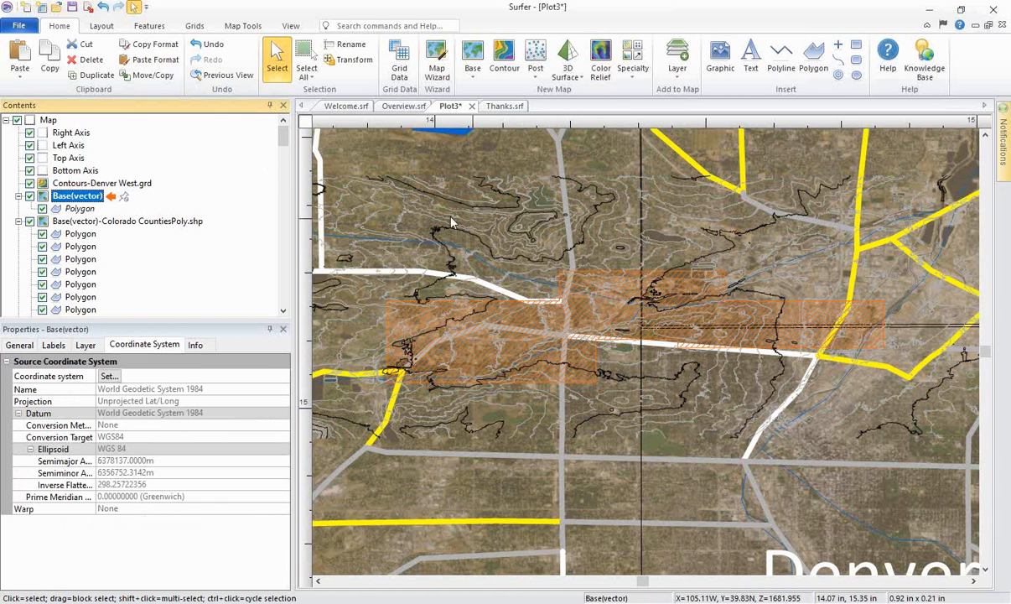
click(201, 27)
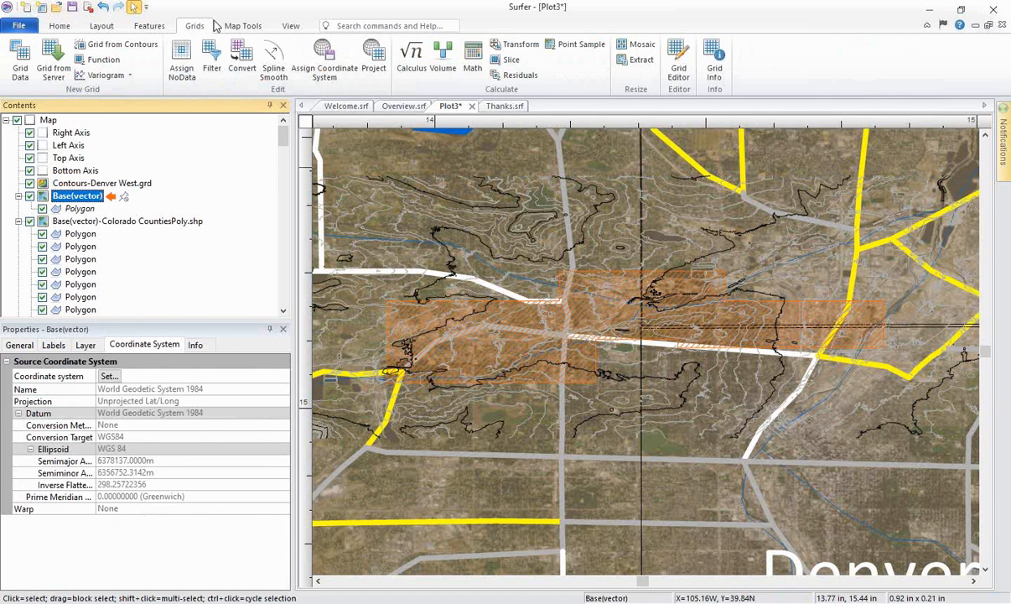
click(183, 59)
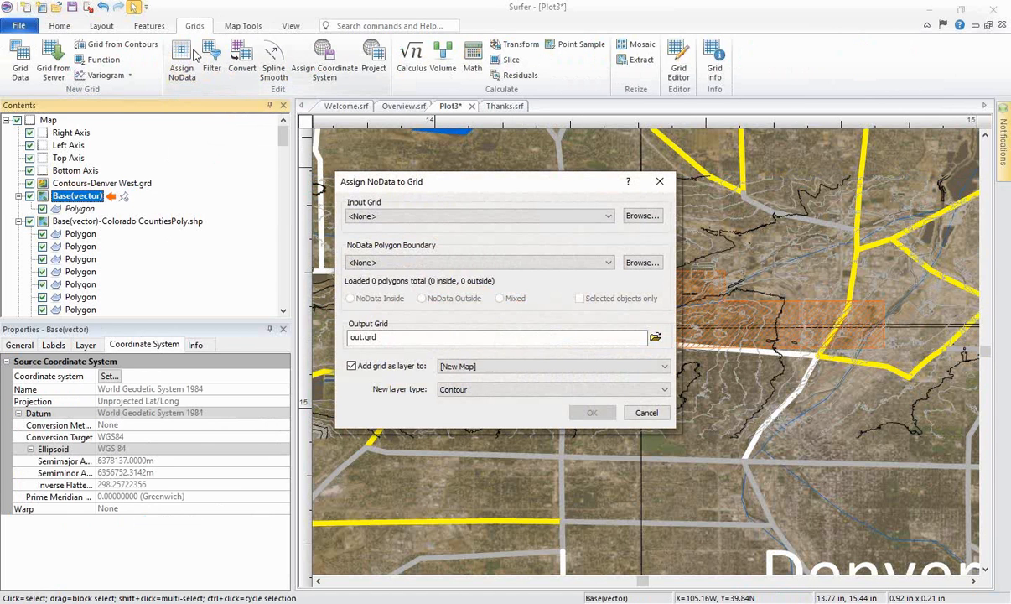
drag(460, 178, 411, 134)
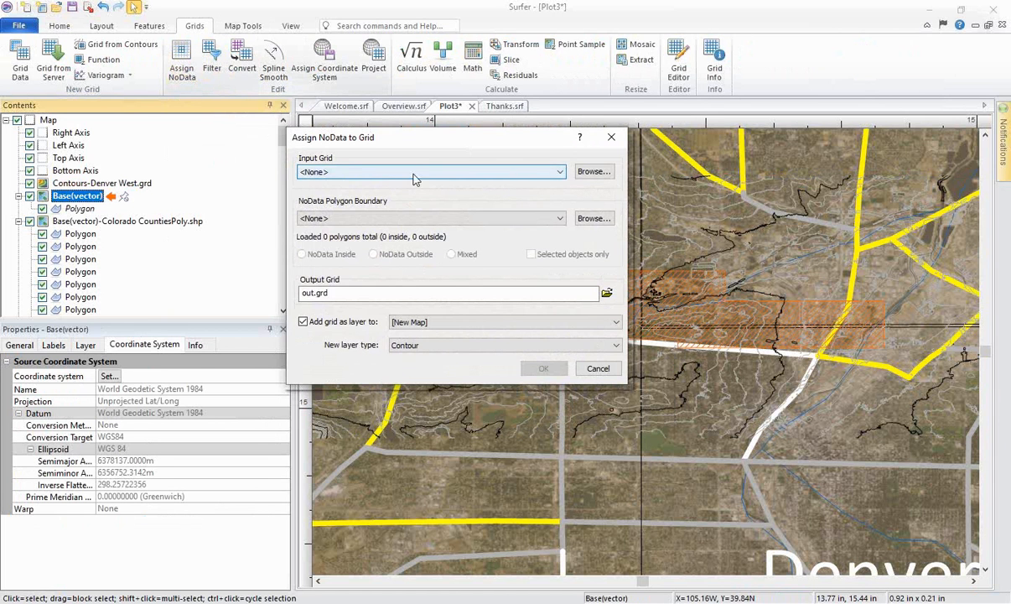
click(559, 171)
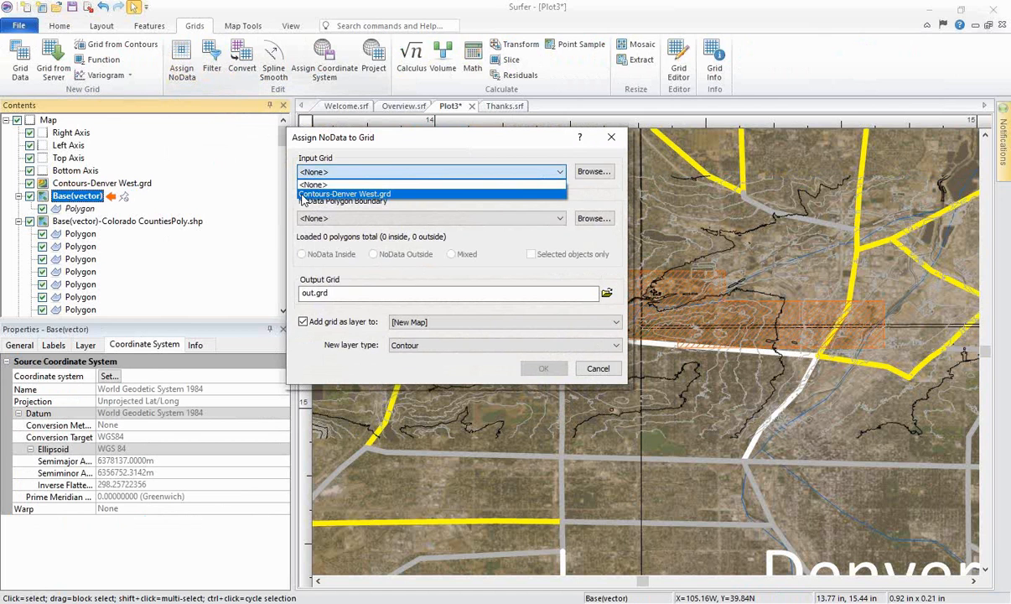
click(386, 193)
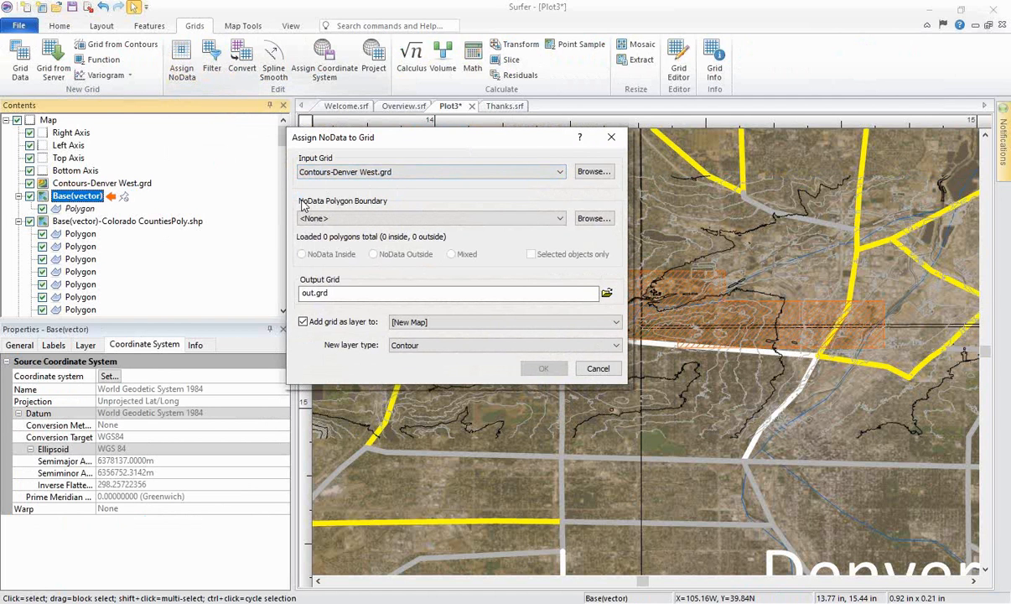
click(527, 218)
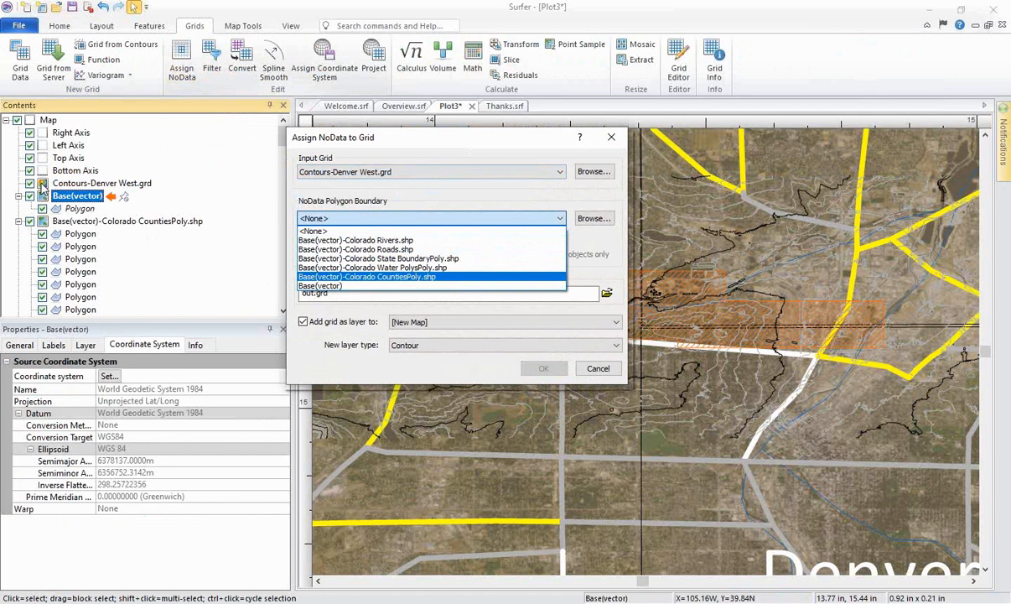
click(319, 284)
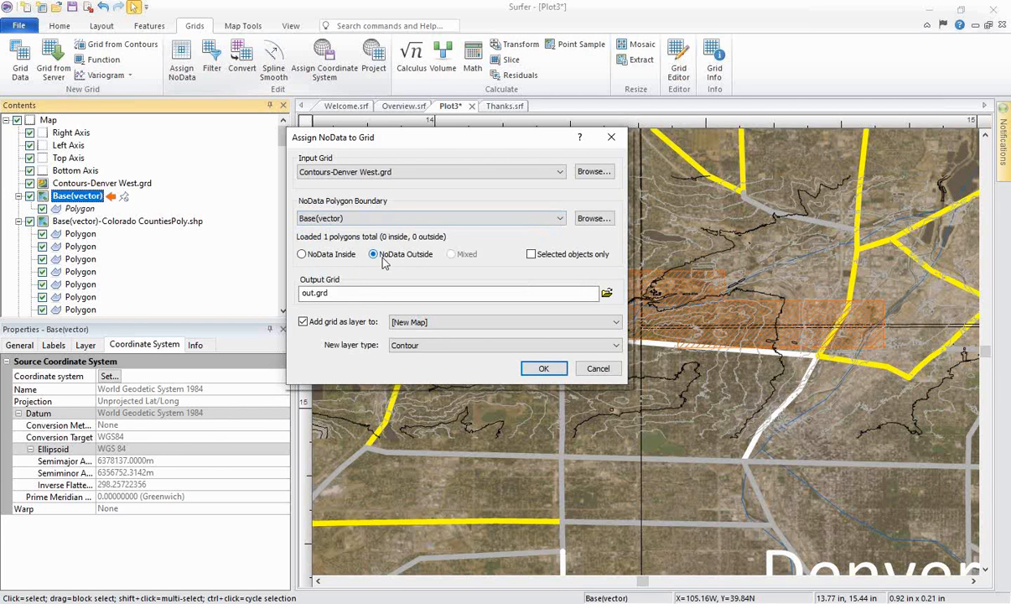
Step: Set the output grid file to Denver West - NoData.grd in the DEM folder
click(608, 294)
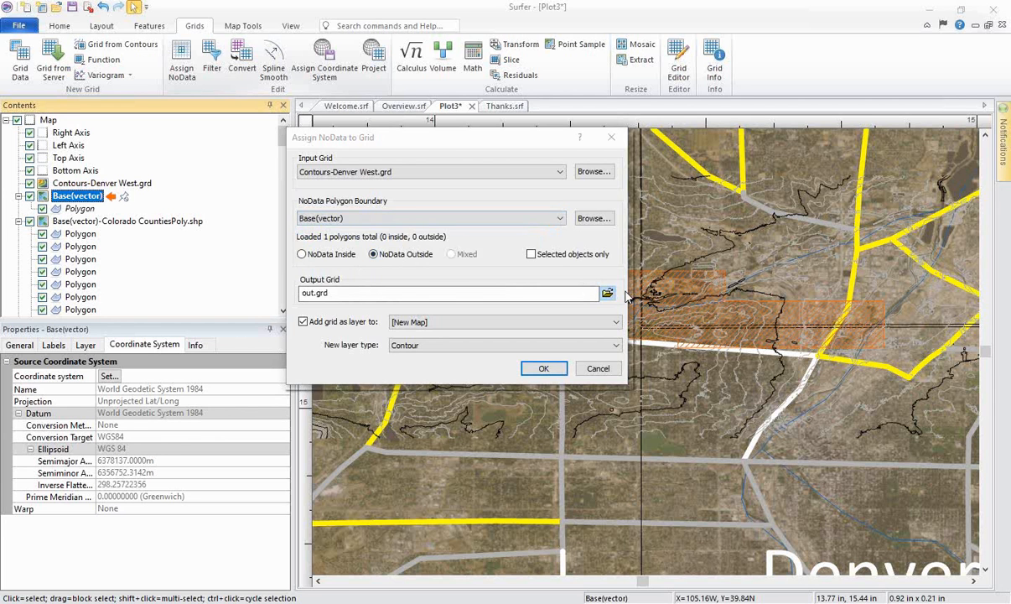
click(449, 267)
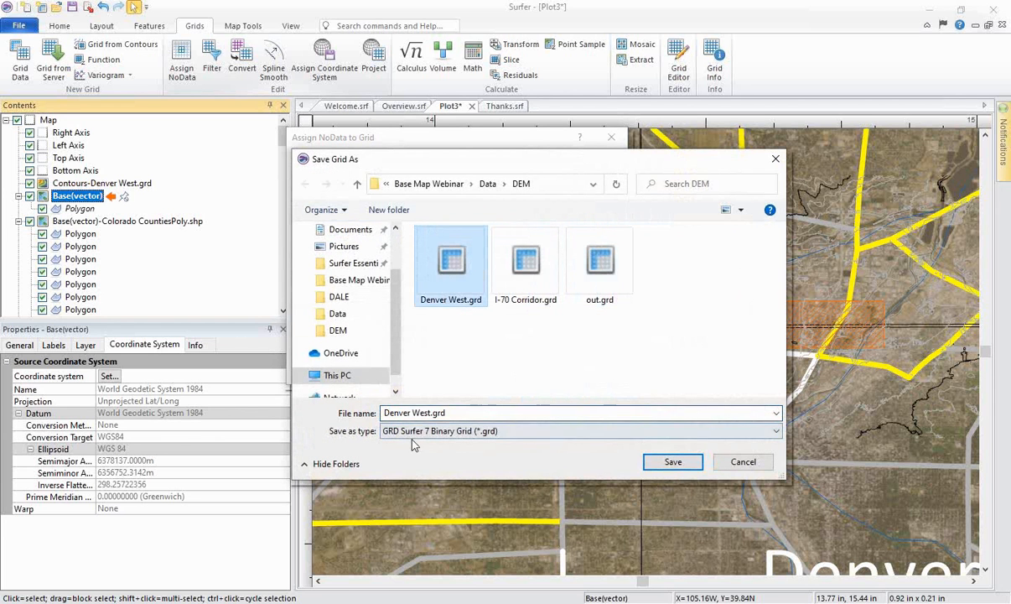
click(431, 413)
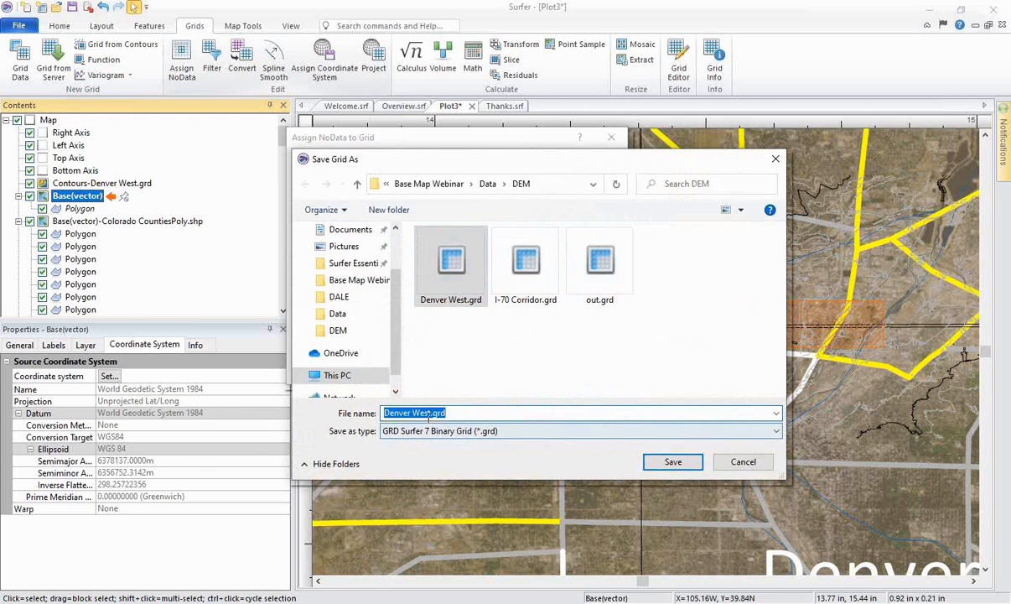
click(431, 413)
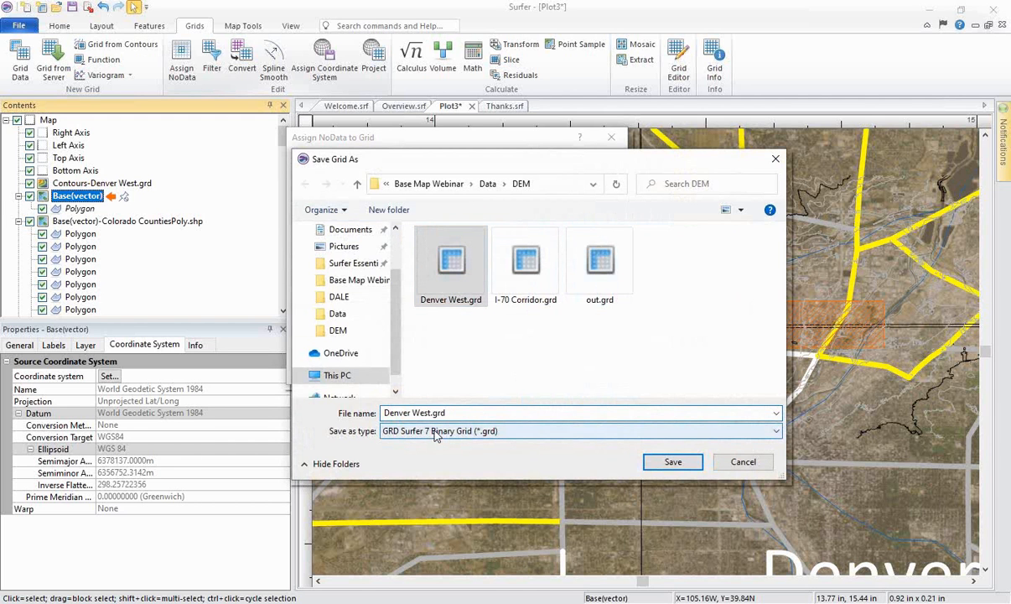
text(- N)
text(oData)
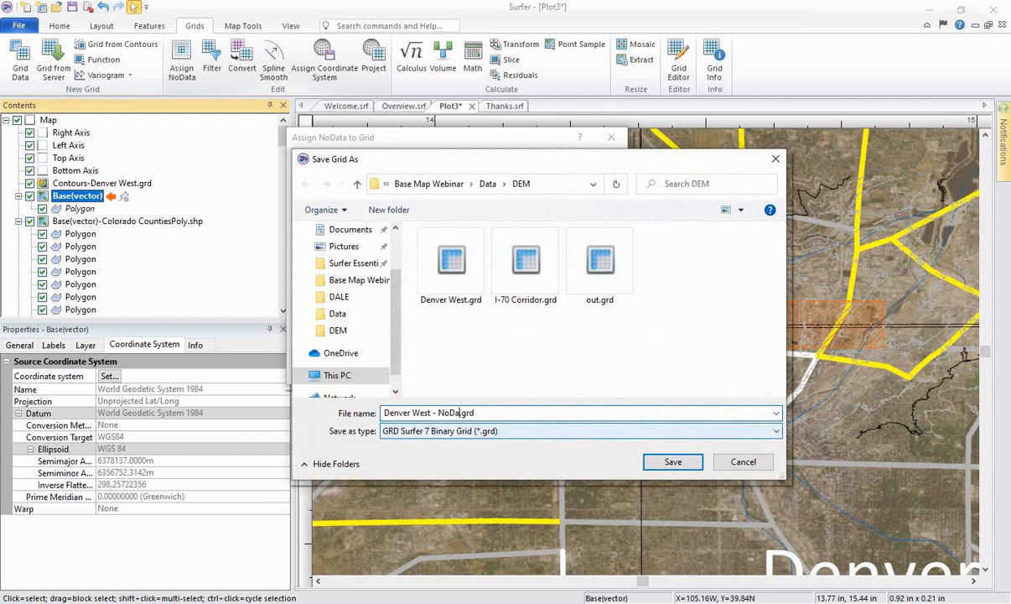
click(672, 462)
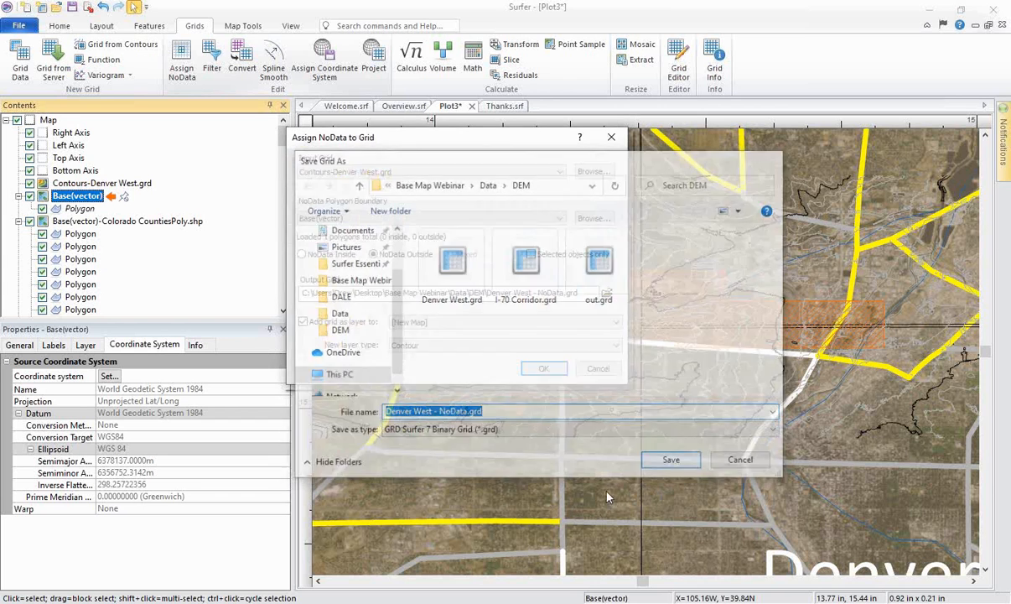
Step: Add the output grid to the existing Map as a contour layer and run the NoData assignment with ESRI .PRJ and .aux.xml reference files
click(303, 321)
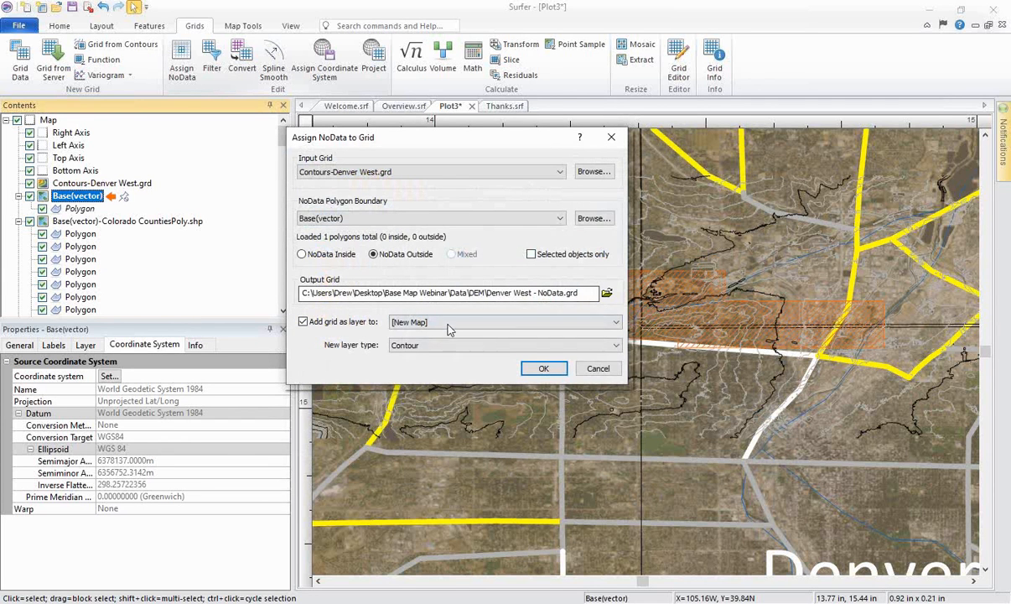
click(436, 322)
click(435, 344)
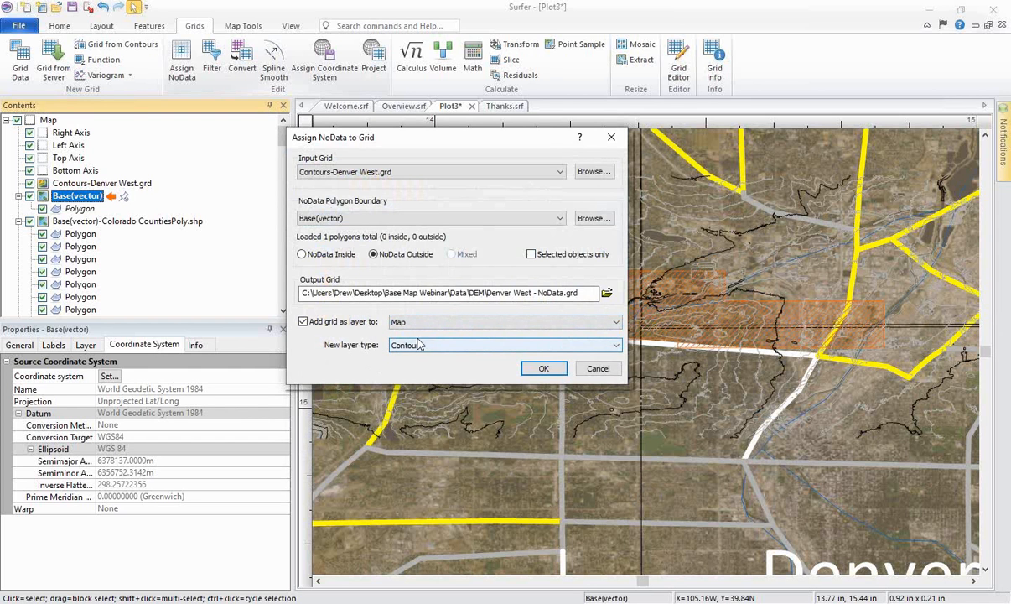
click(546, 369)
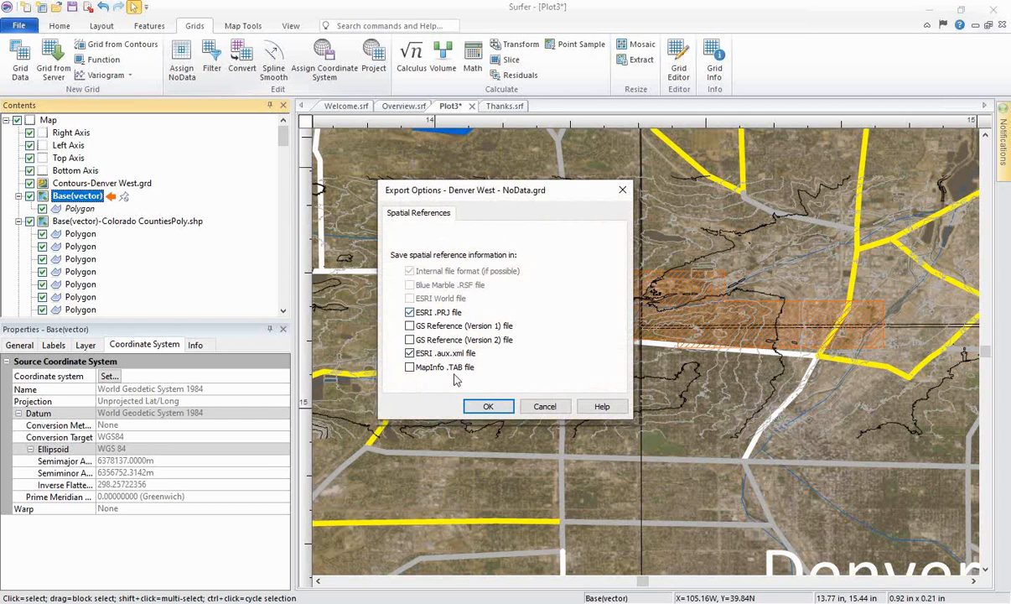
click(489, 406)
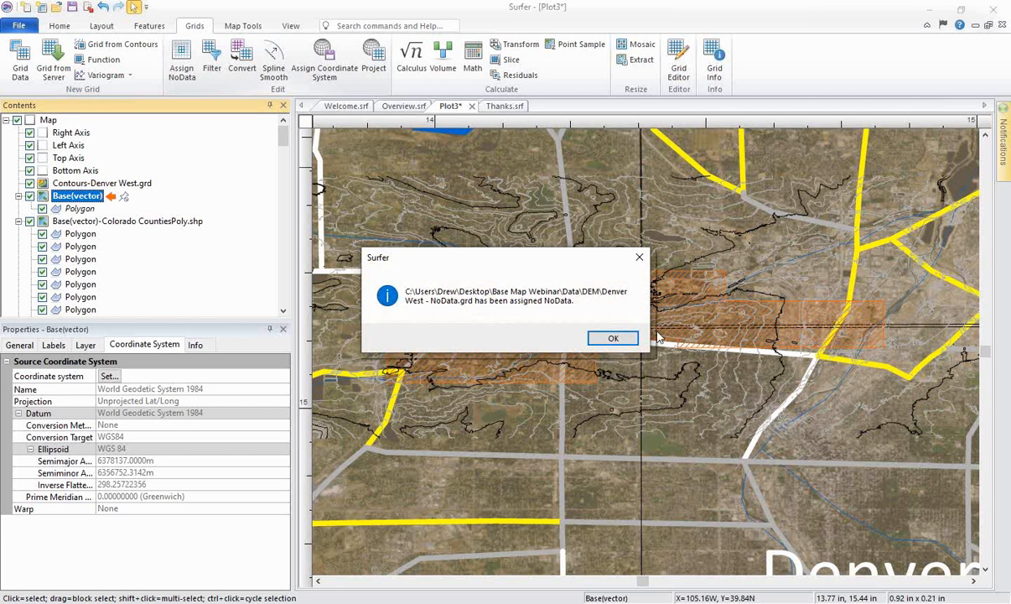
click(613, 339)
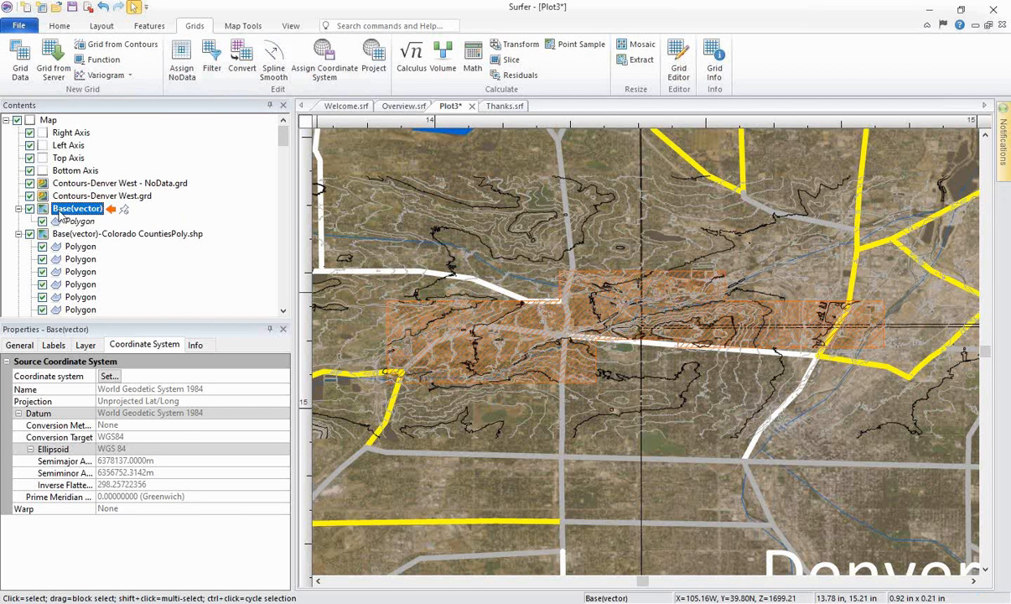
Step: Hide the original Denver West.grd contours and fill the Denver West - NoData.grd contours with Rainbow4 colors
click(29, 195)
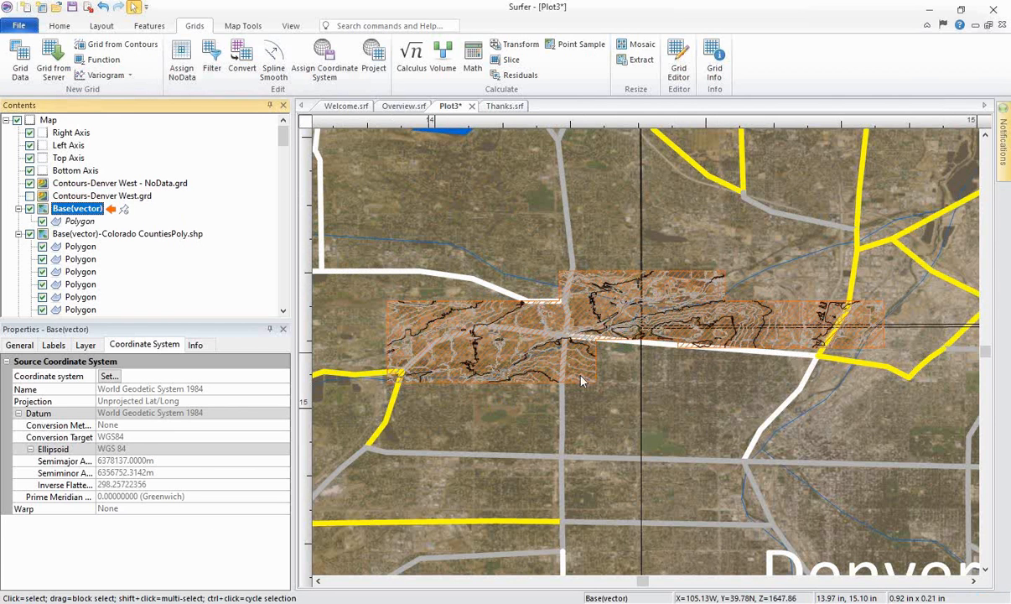
click(147, 186)
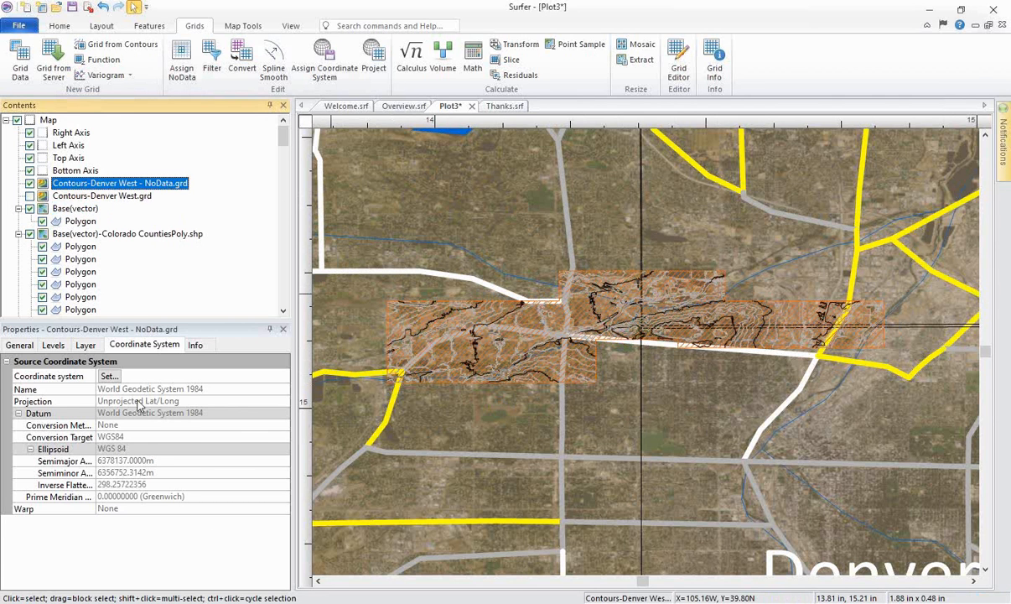
click(53, 343)
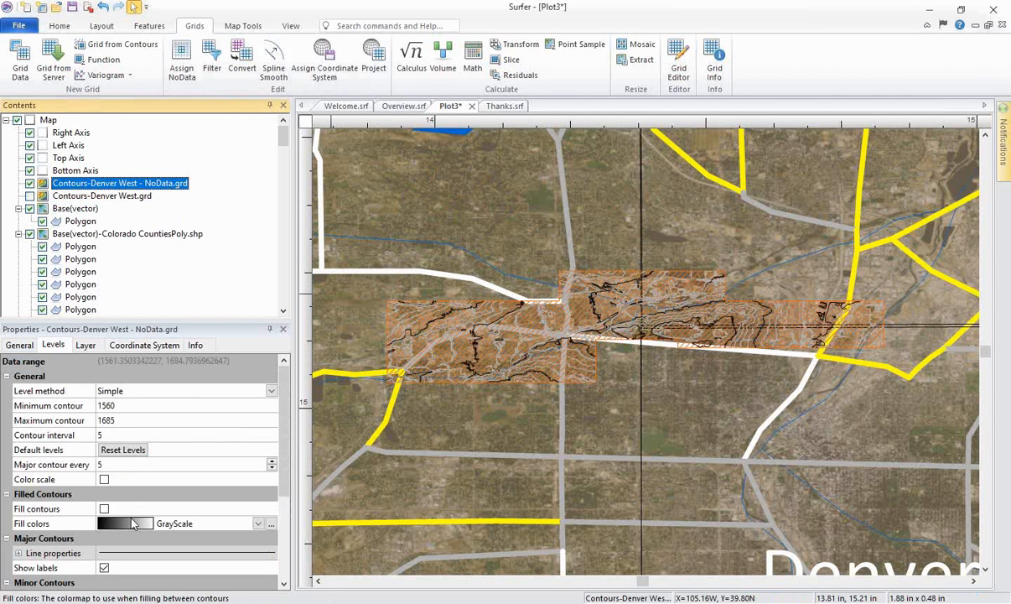
click(258, 523)
click(131, 544)
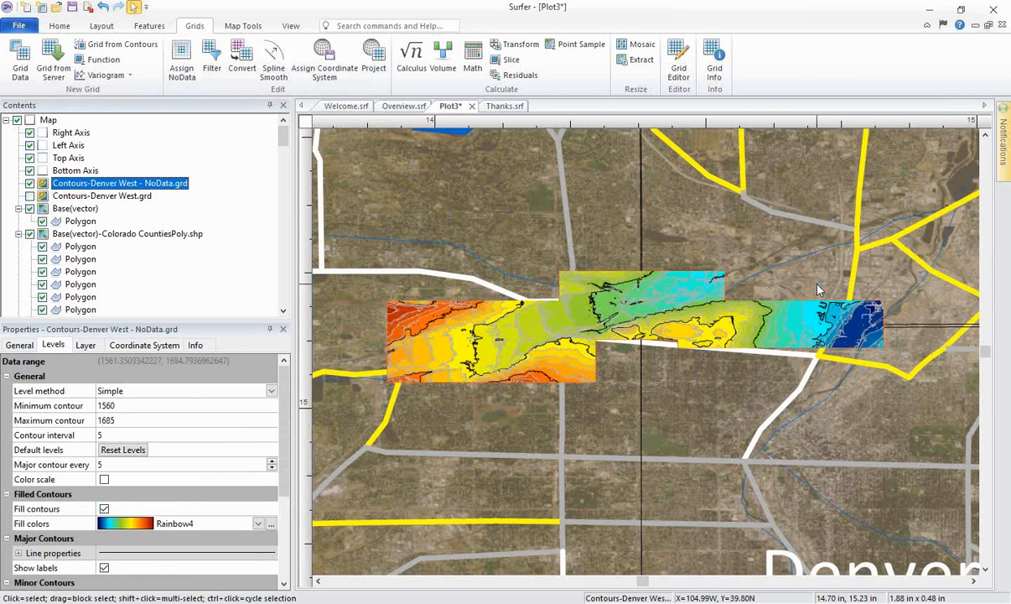
Step: Set the opacity of the Denver West - NoData.grd contour layer to 50%
click(86, 344)
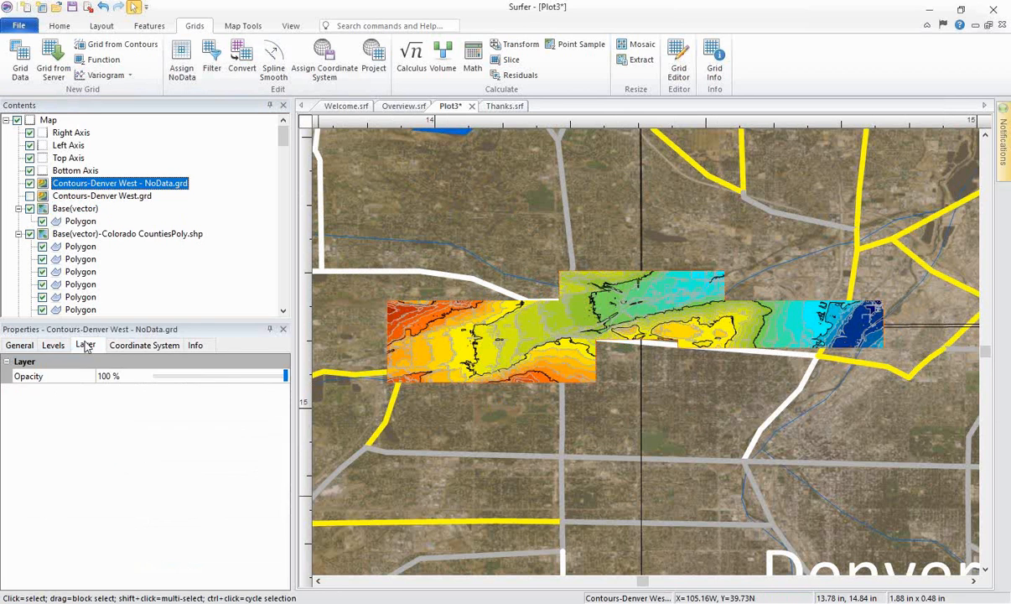
click(124, 376)
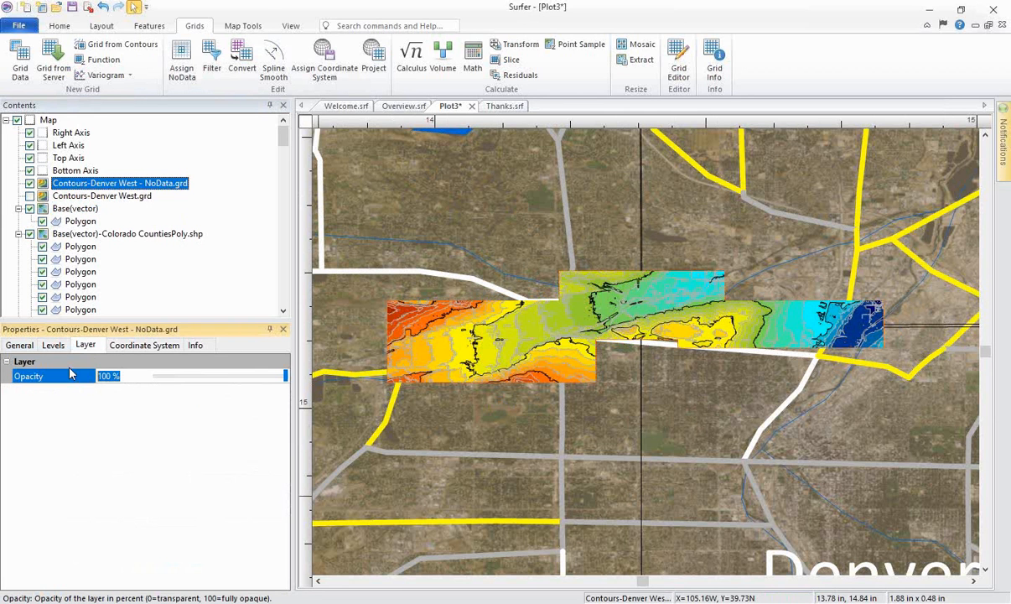
text(50)
key(Return)
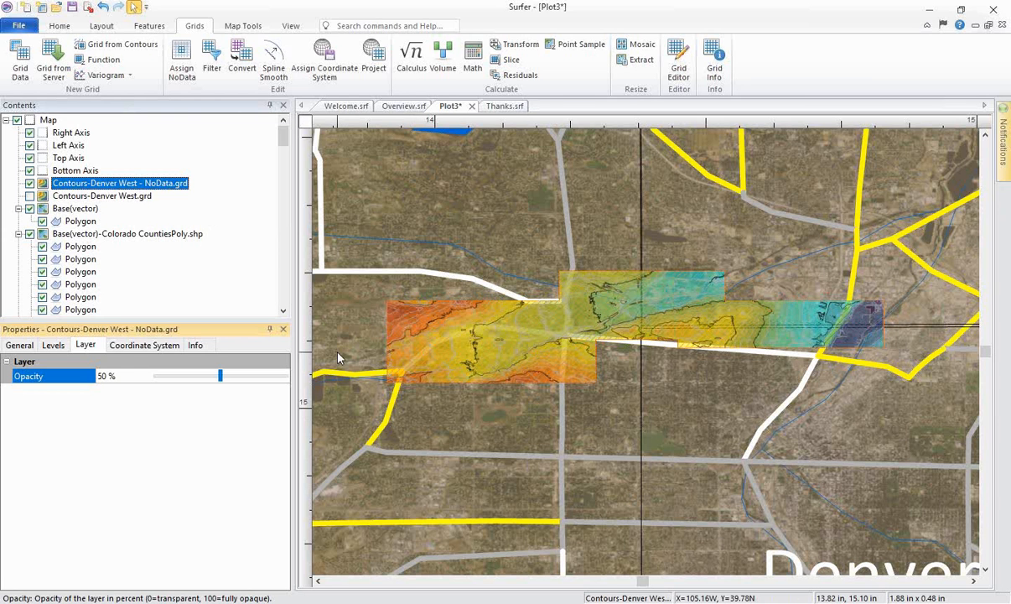
Step: Add two empty base layers to the map
click(47, 121)
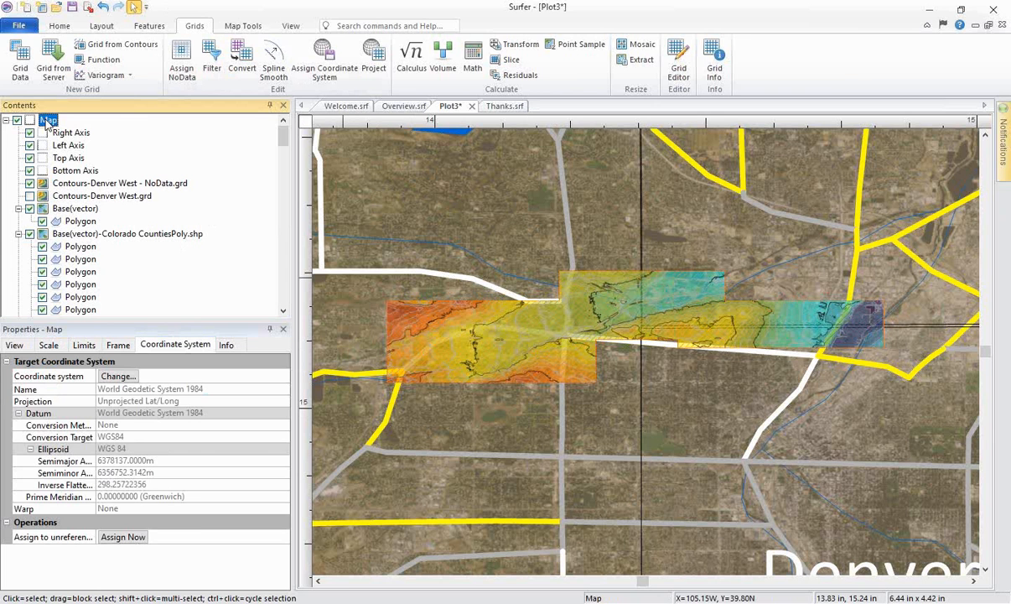
click(59, 25)
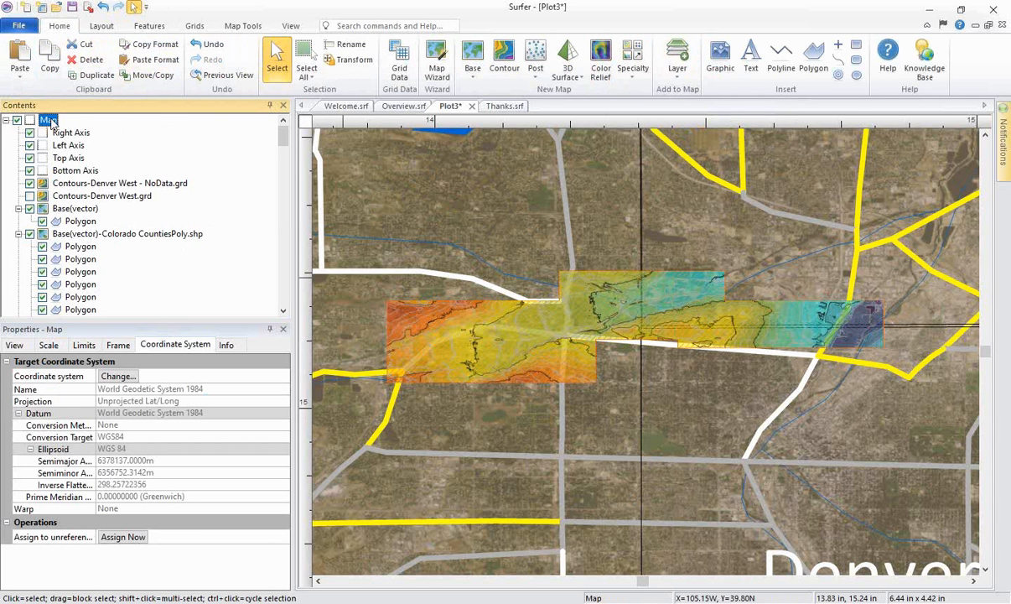
right_click(50, 122)
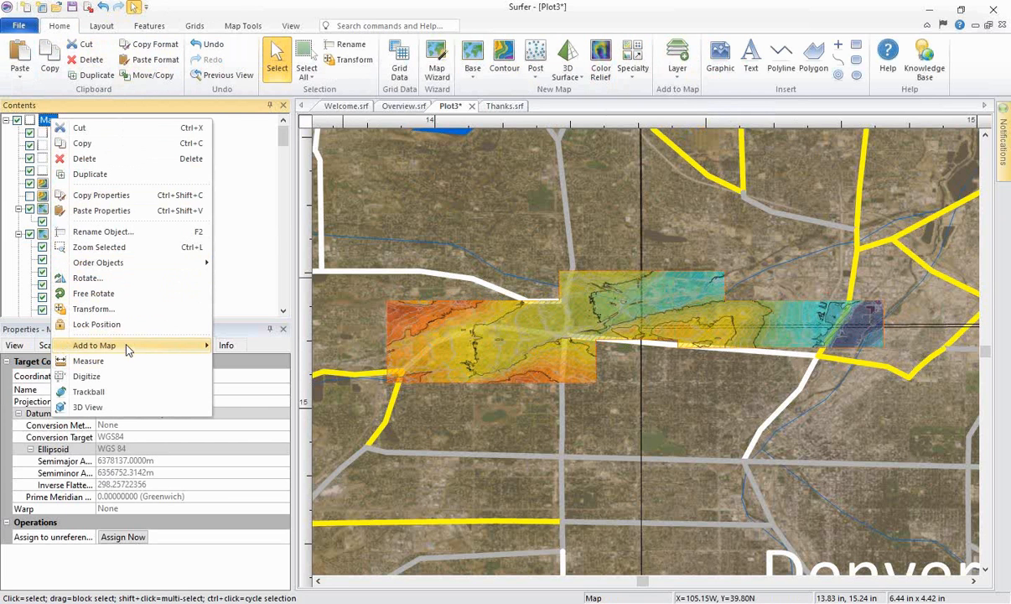
mouse_move(128, 350)
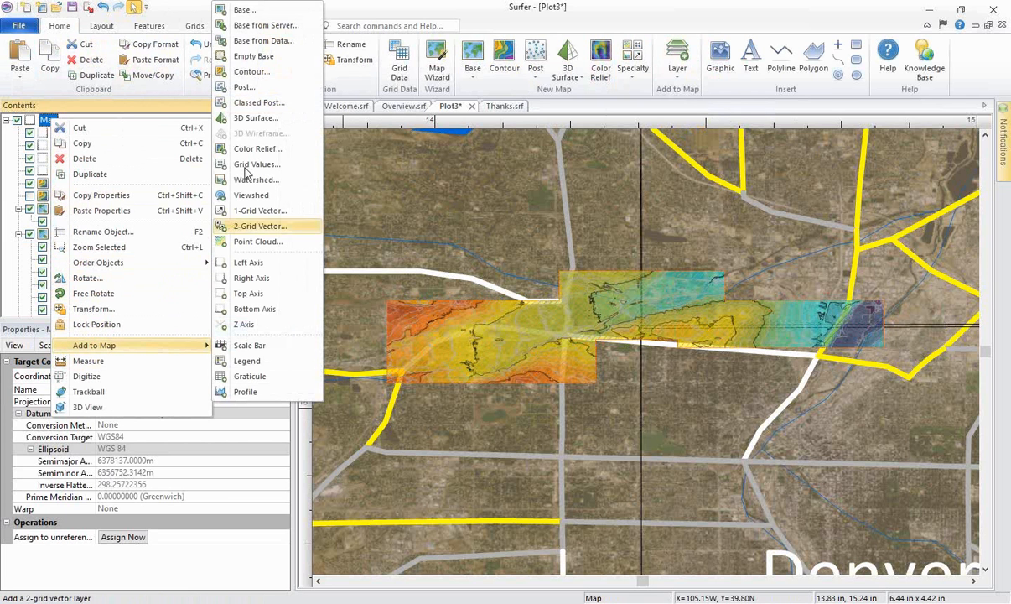
click(267, 57)
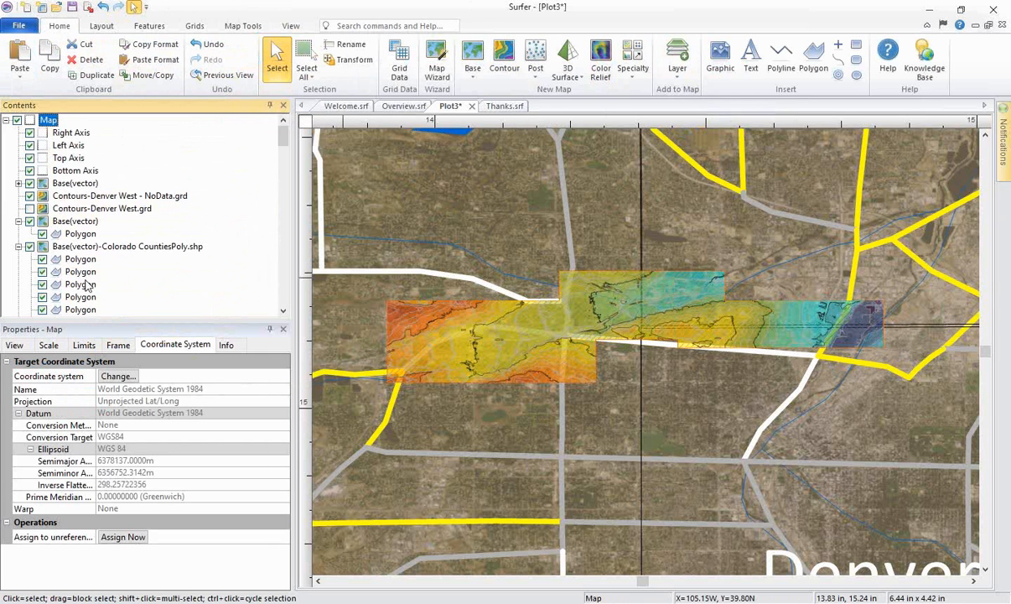
right_click(46, 123)
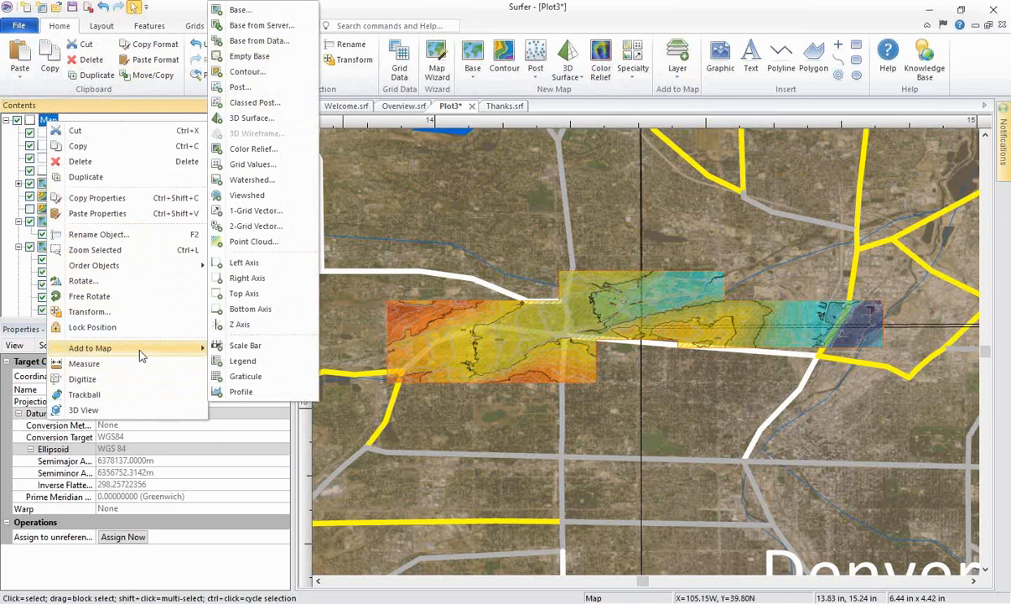
click(242, 56)
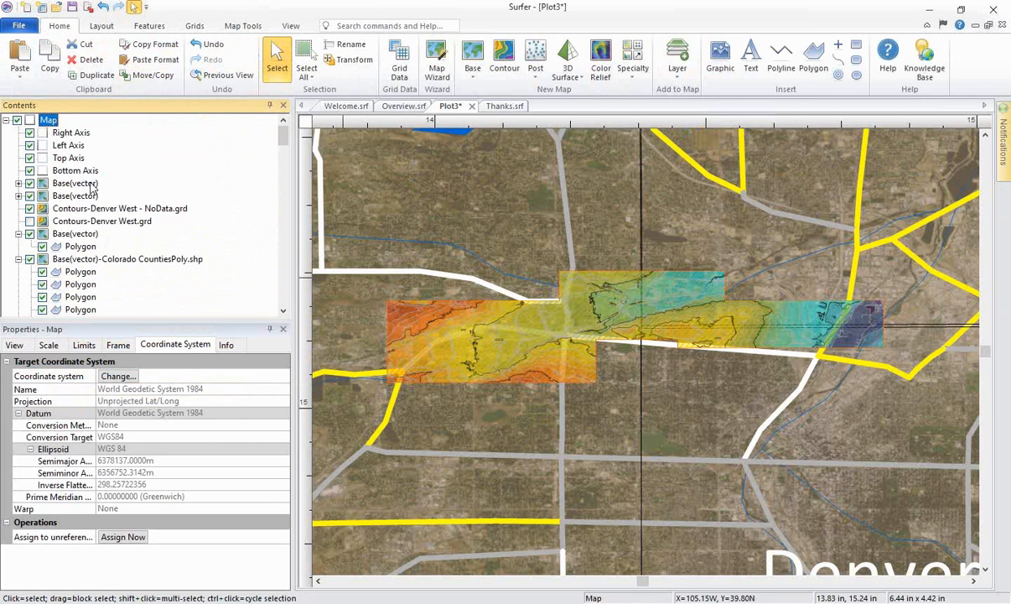
Step: Add a third empty base layer to the map and collapse the expanded polygon and Colorado CountiesPoly.shp layers
right_click(47, 121)
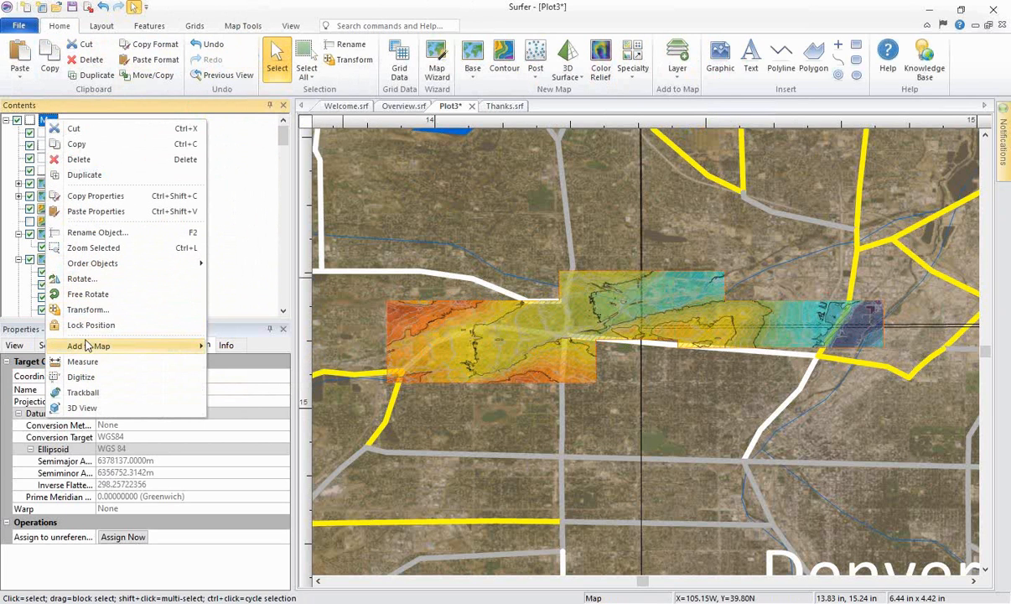
mouse_move(90, 348)
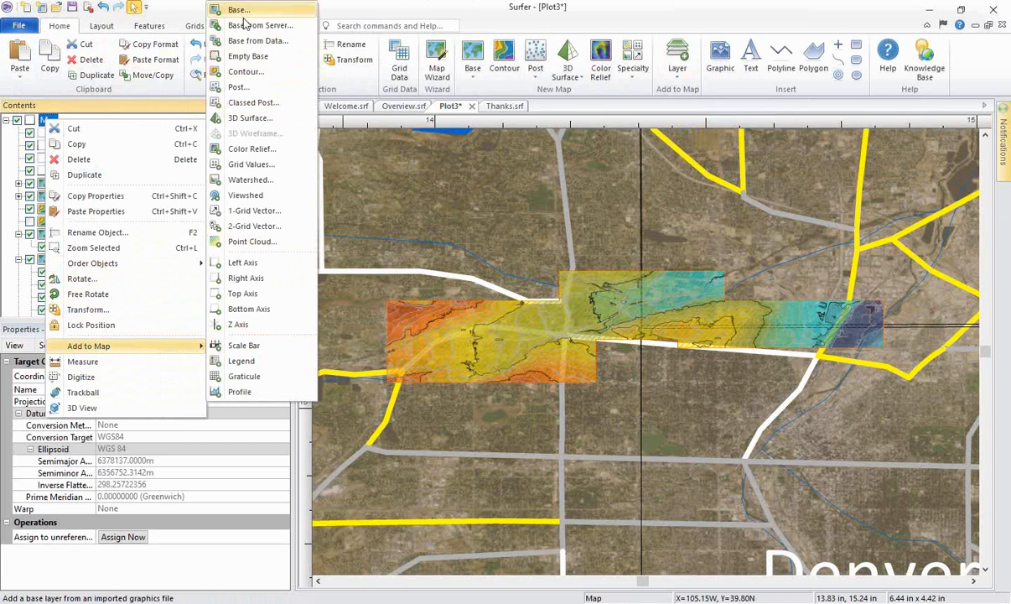
click(264, 59)
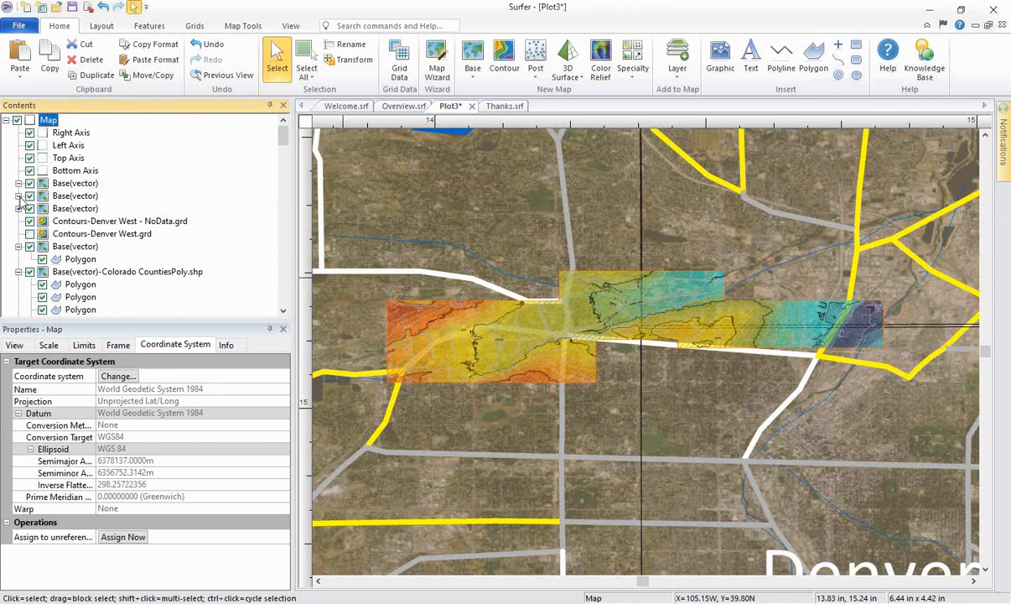
click(18, 245)
click(19, 261)
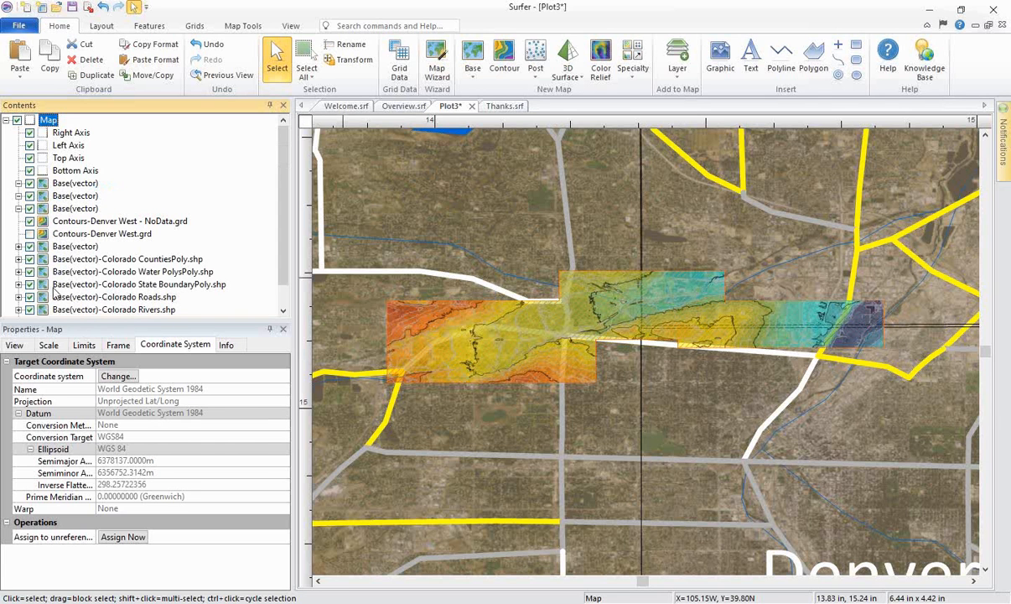
Step: Rename the first empty base layer as "Base(vector) - Transect 1"
click(79, 185)
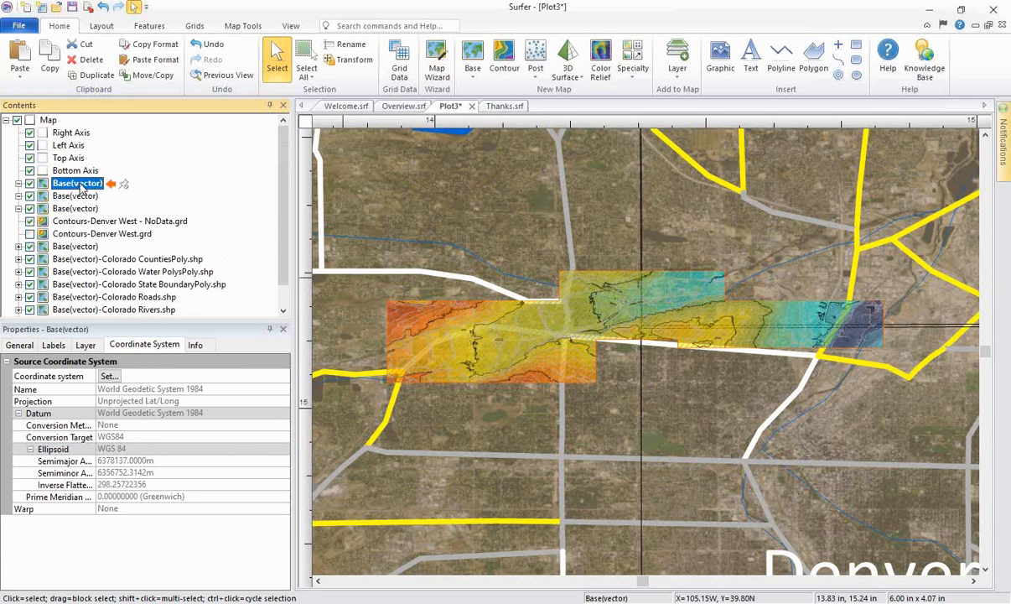
right_click(80, 185)
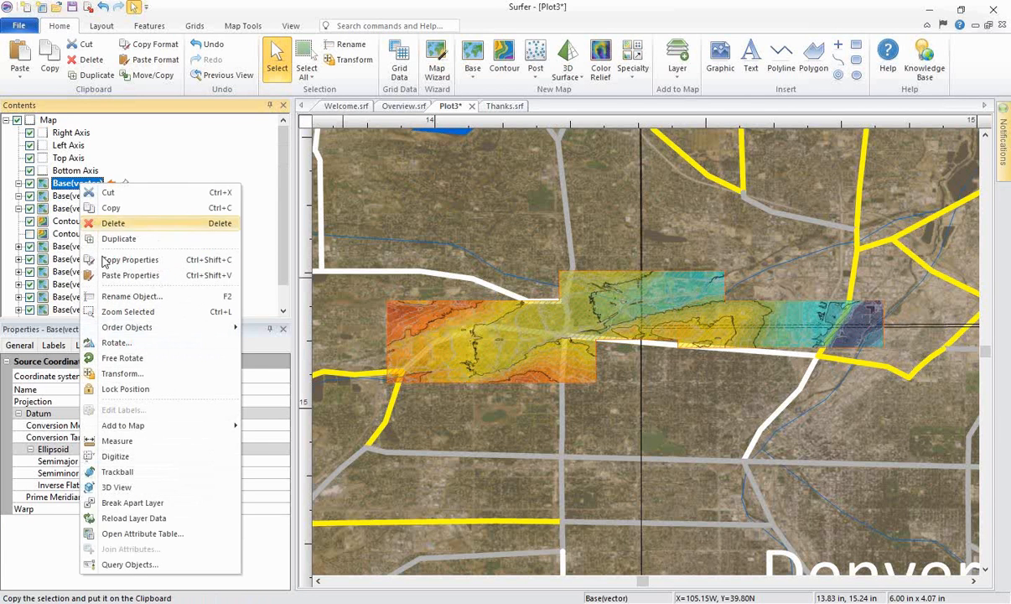
click(140, 296)
click(554, 298)
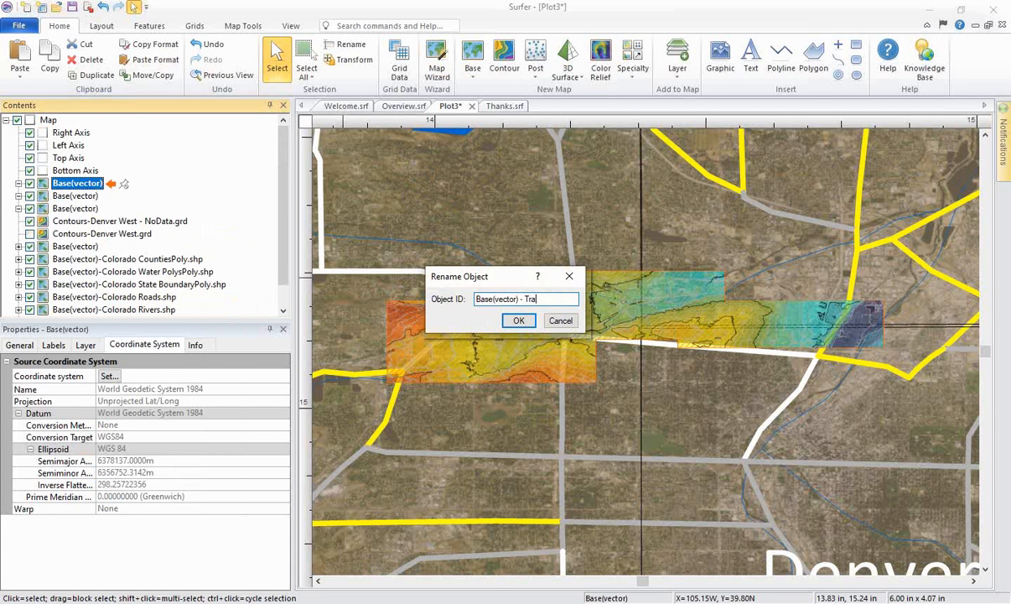
text(- Transect 1)
click(520, 320)
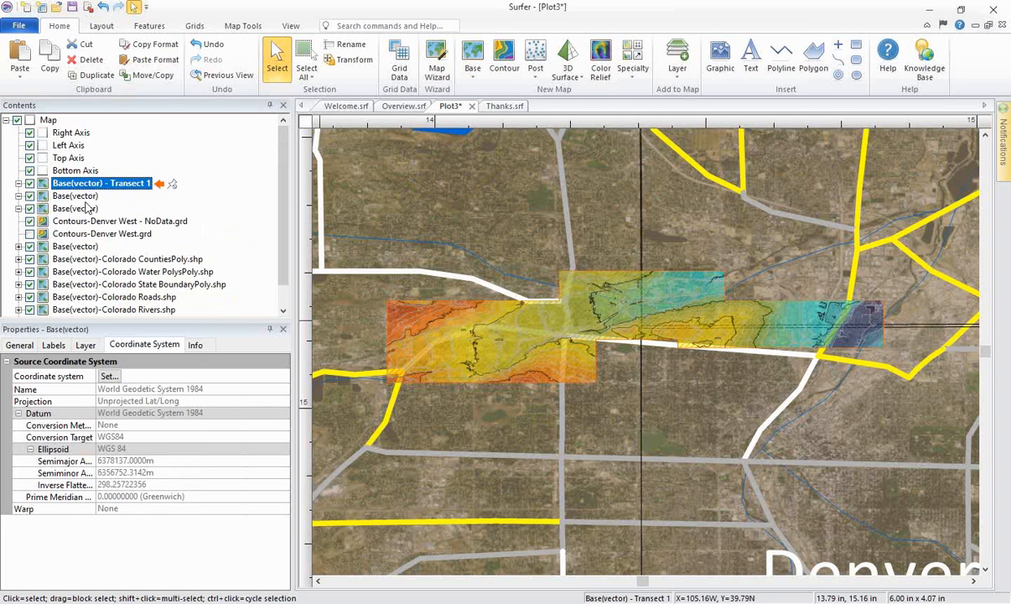
Step: Rename the second empty base layer as "Base(vector) - Transect 2"
right_click(84, 198)
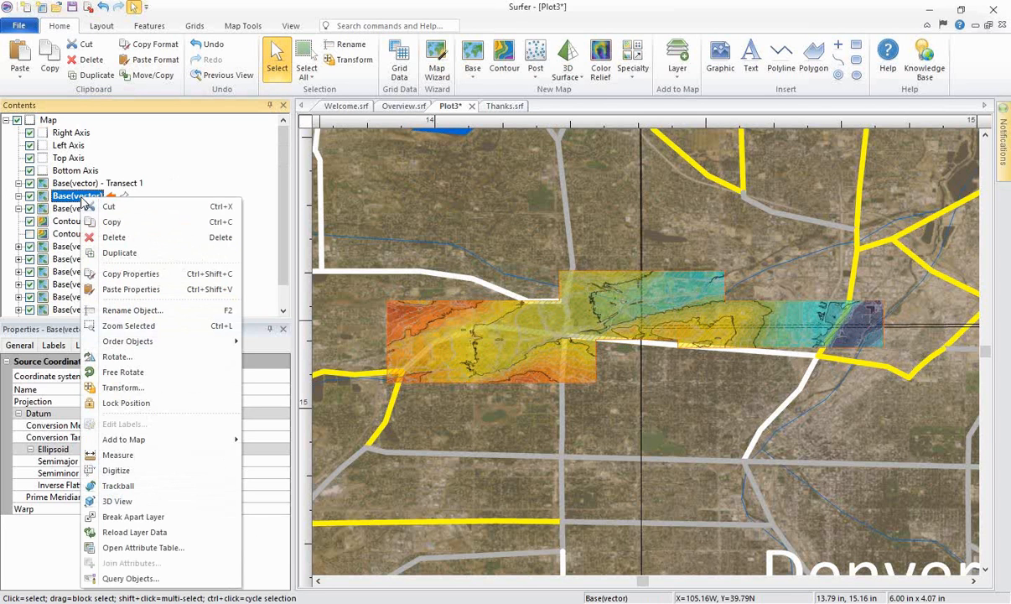
click(131, 310)
key(End)
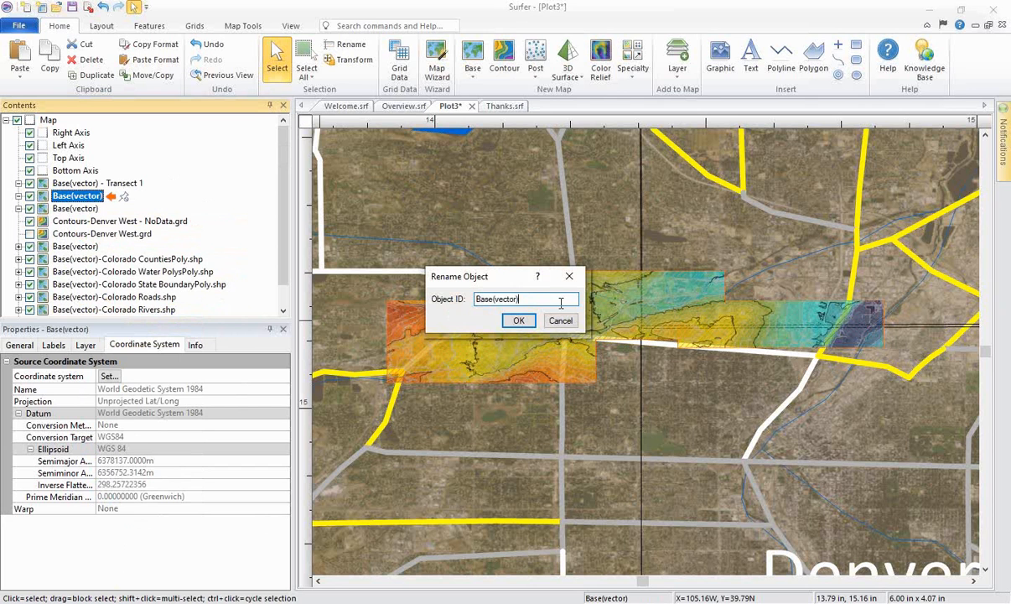
text(- Transect 2)
click(519, 320)
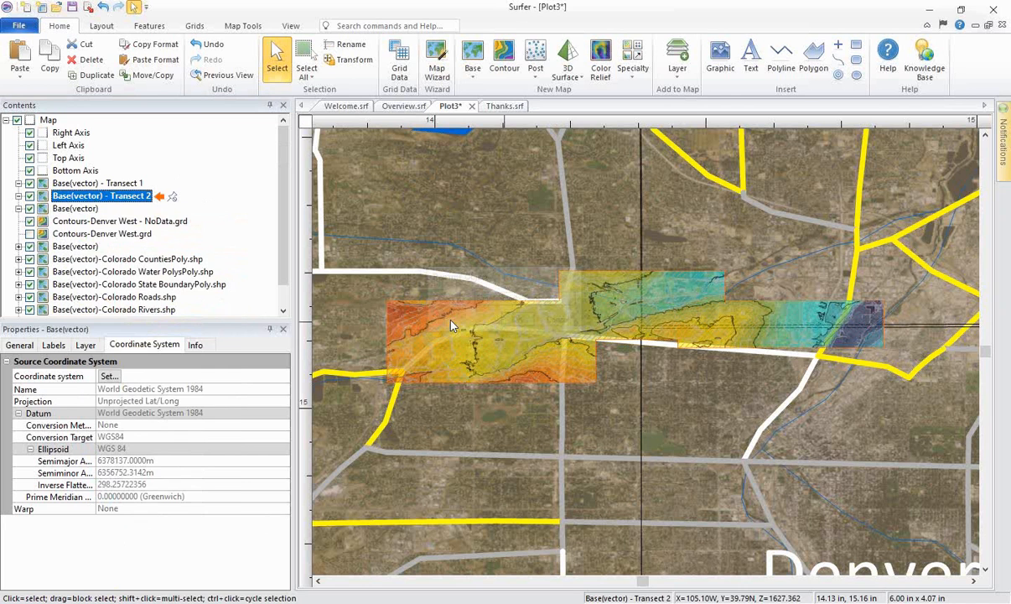
Step: Rename the third empty base layer as "Base(vector) - Transect 3"
right_click(78, 209)
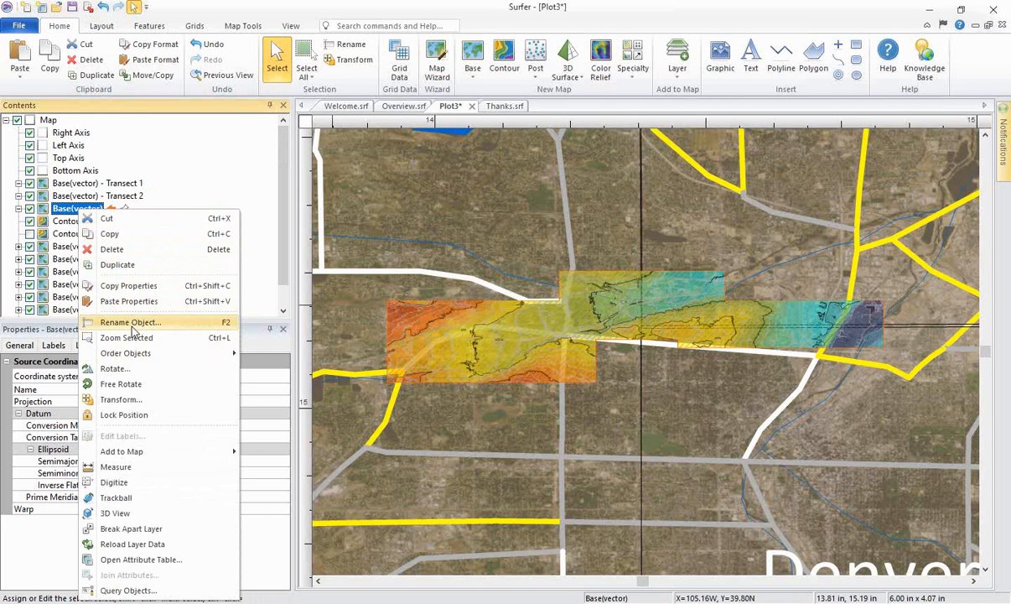
click(131, 325)
key(End)
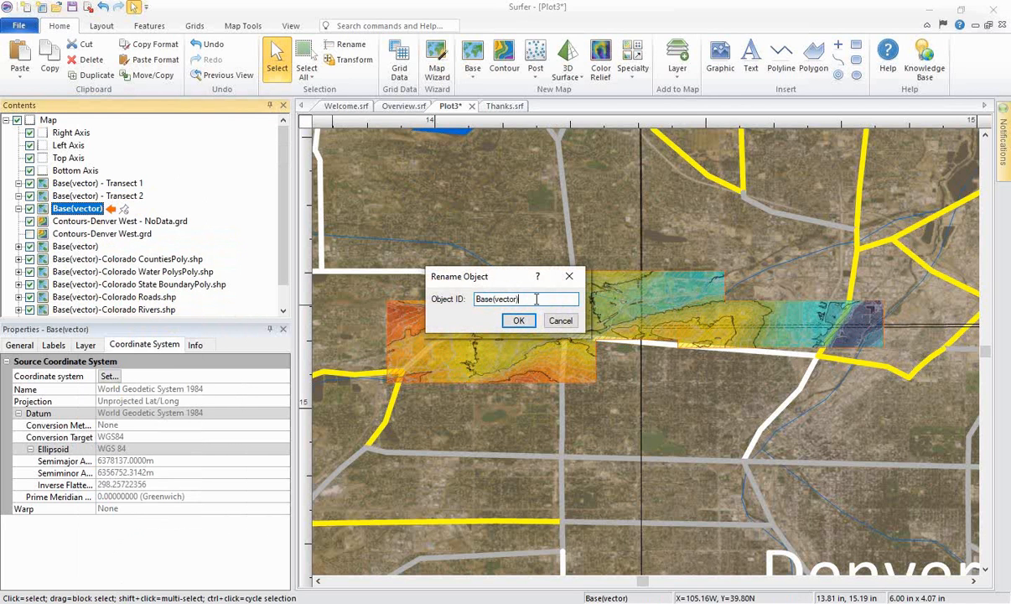
text(- Transect 3)
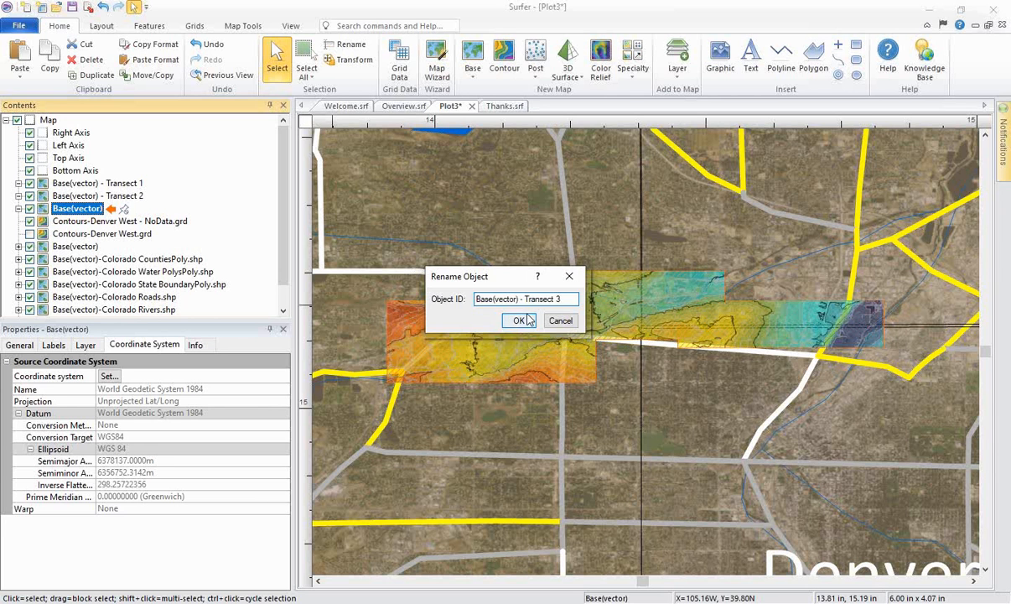
click(519, 320)
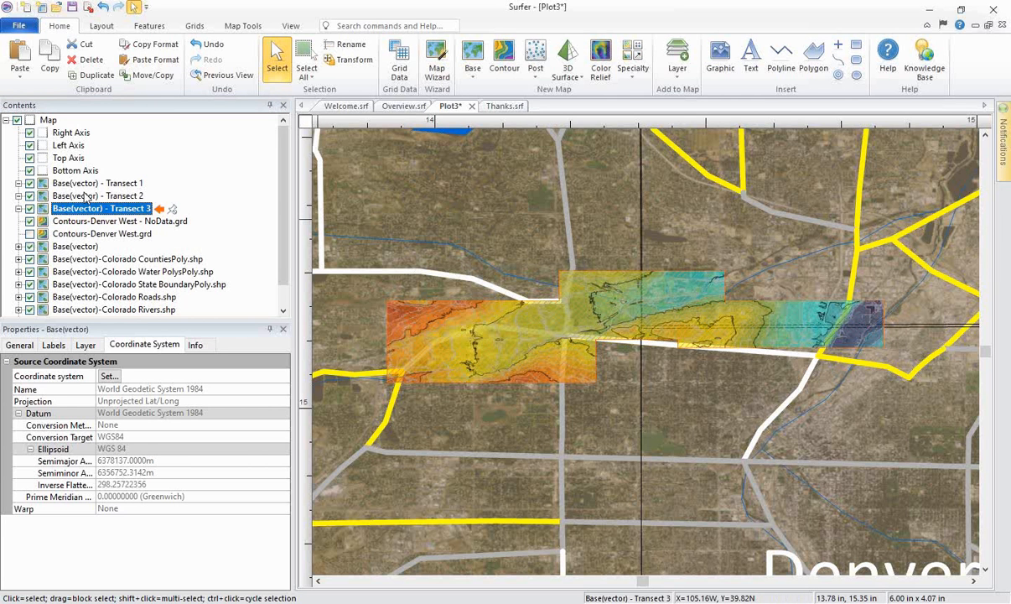
Step: Draw a diagonal polyline about 0.11 by 0.15 in across the western part of the contours in the Transect 1 layer
click(99, 184)
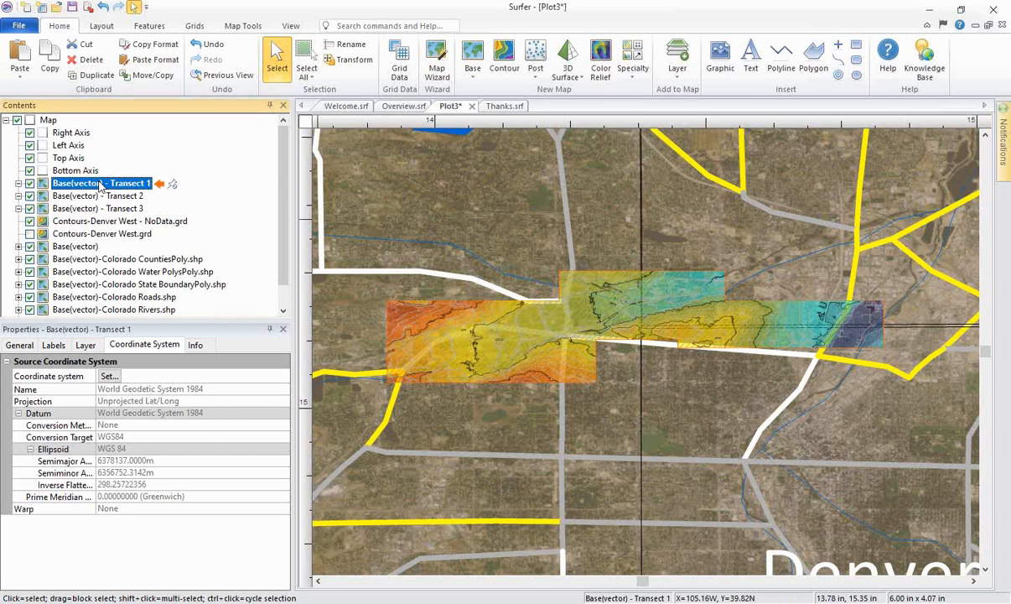
click(196, 26)
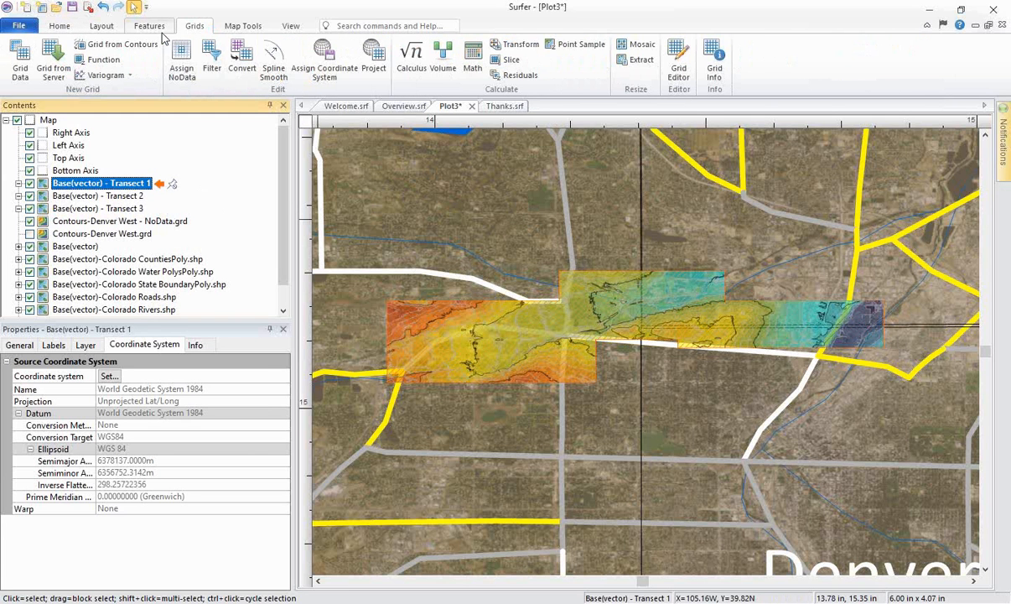
click(159, 27)
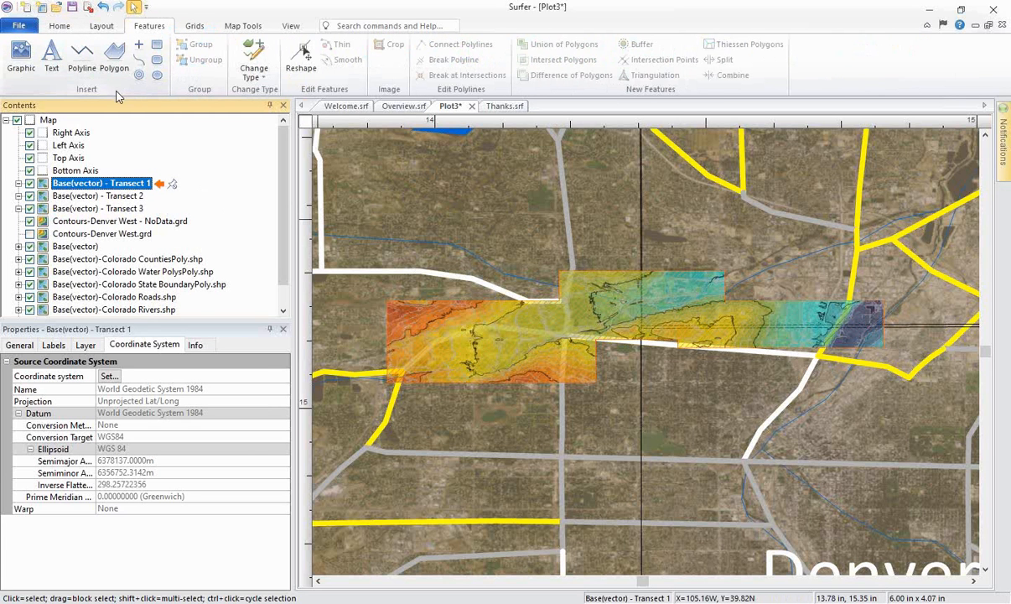
click(81, 55)
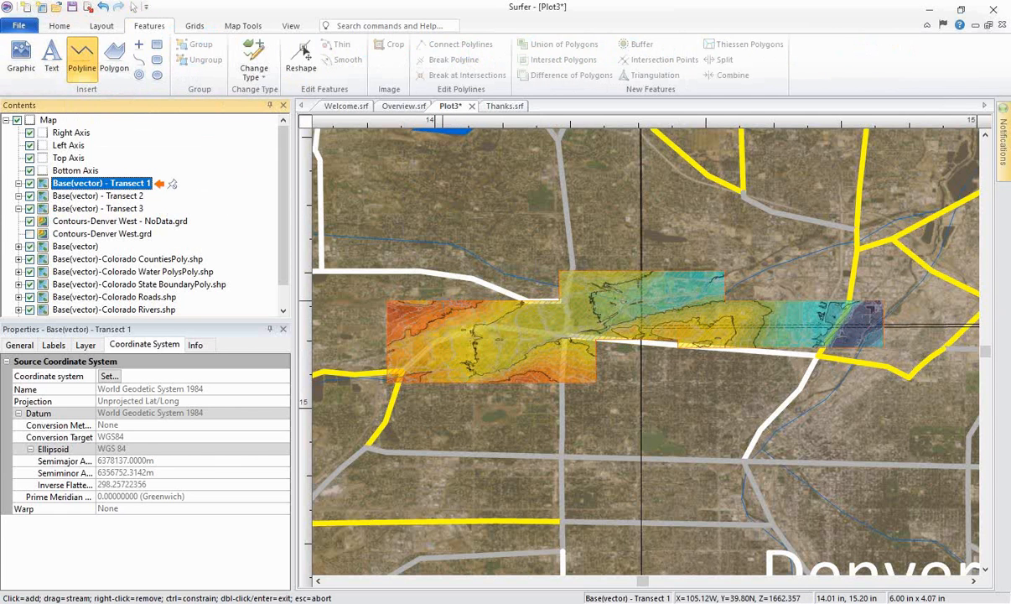
click(444, 300)
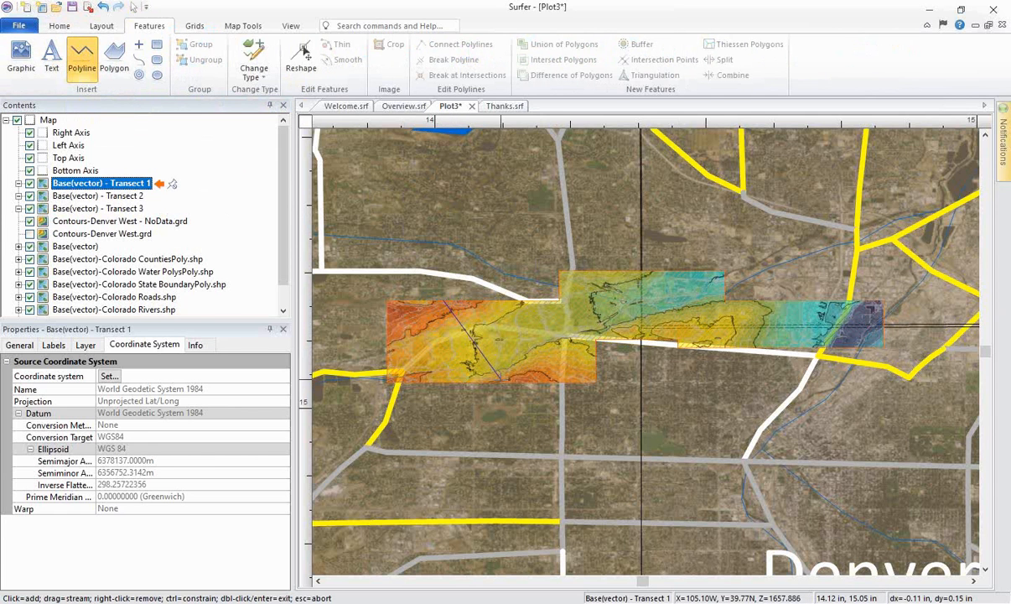
double_click(498, 339)
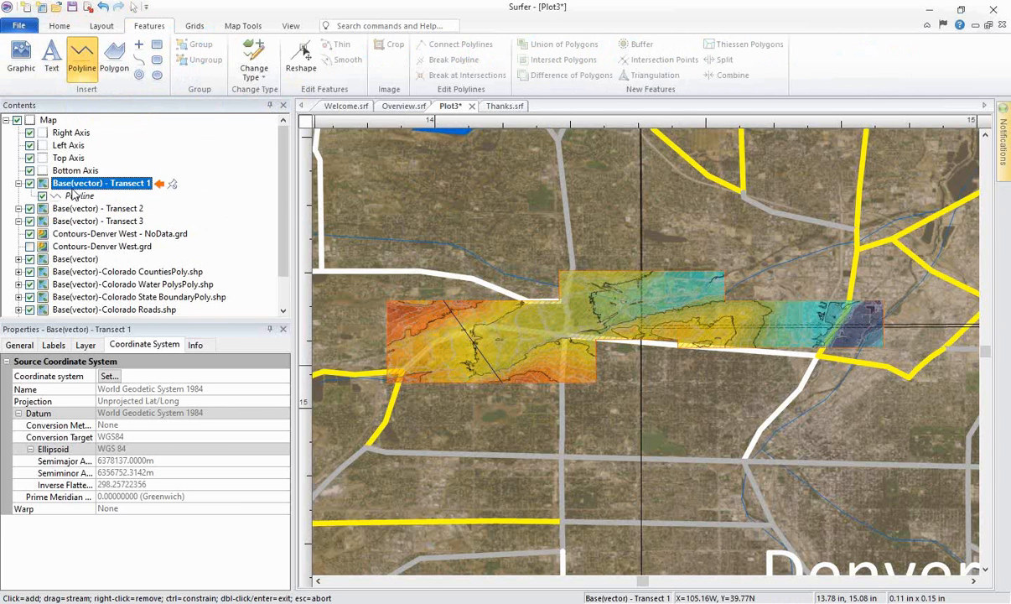
Step: Draw a vertical polyline about 0.13 in long across the middle of the contours in the Transect 2 layer
click(116, 208)
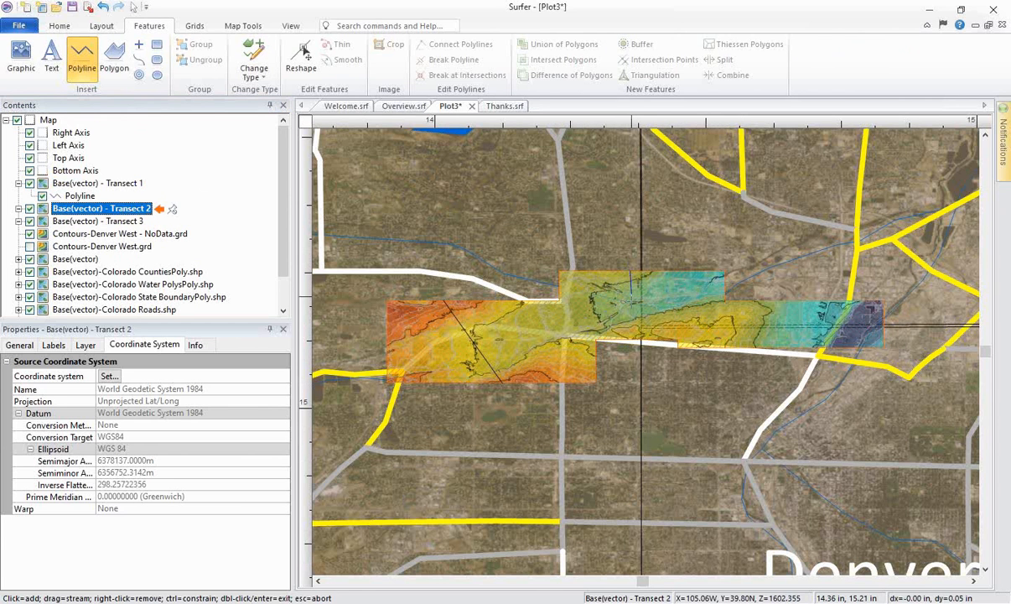
click(629, 270)
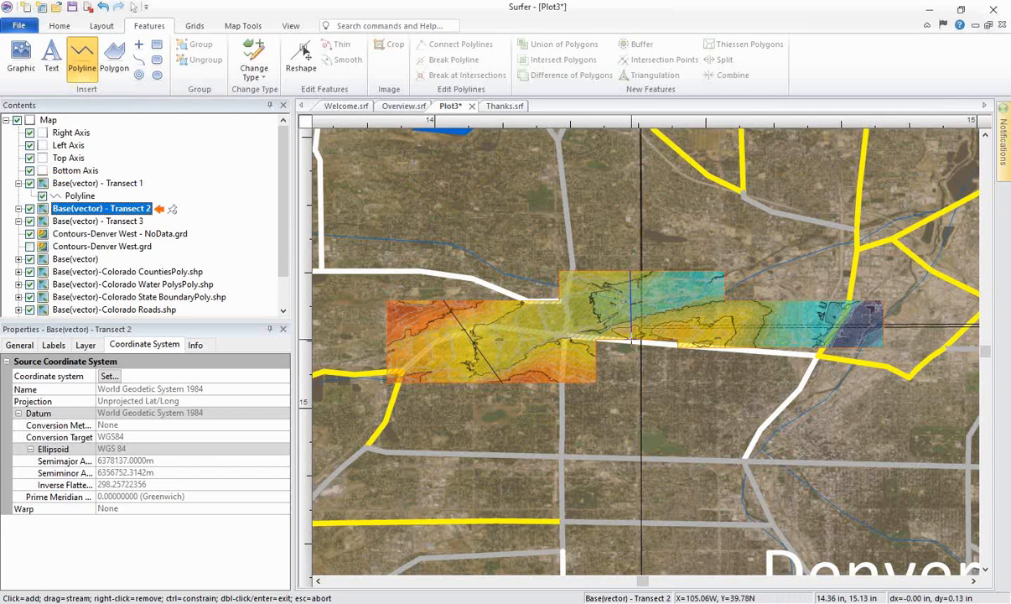
double_click(634, 339)
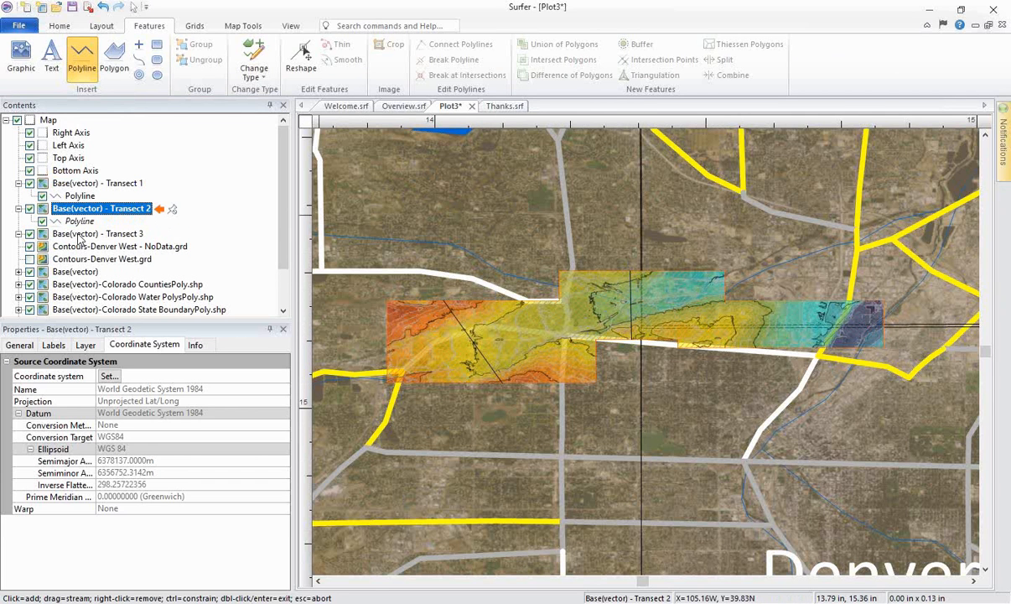
Step: Draw a slightly slanted polyline about 0.02 by 0.09 in across the eastern part of the contours in the Transect 3 layer
click(79, 234)
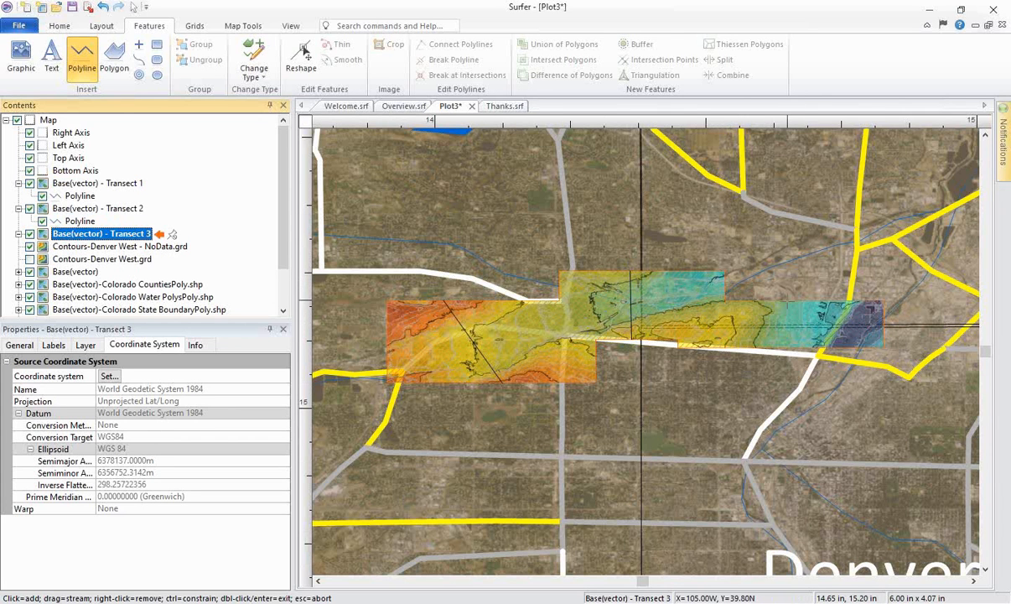
click(791, 302)
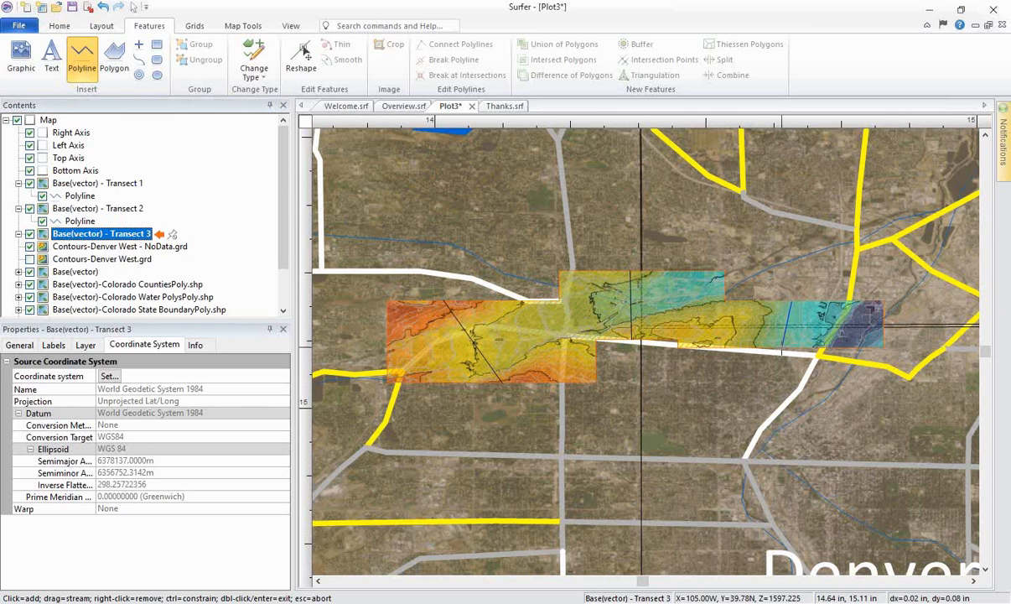
double_click(782, 347)
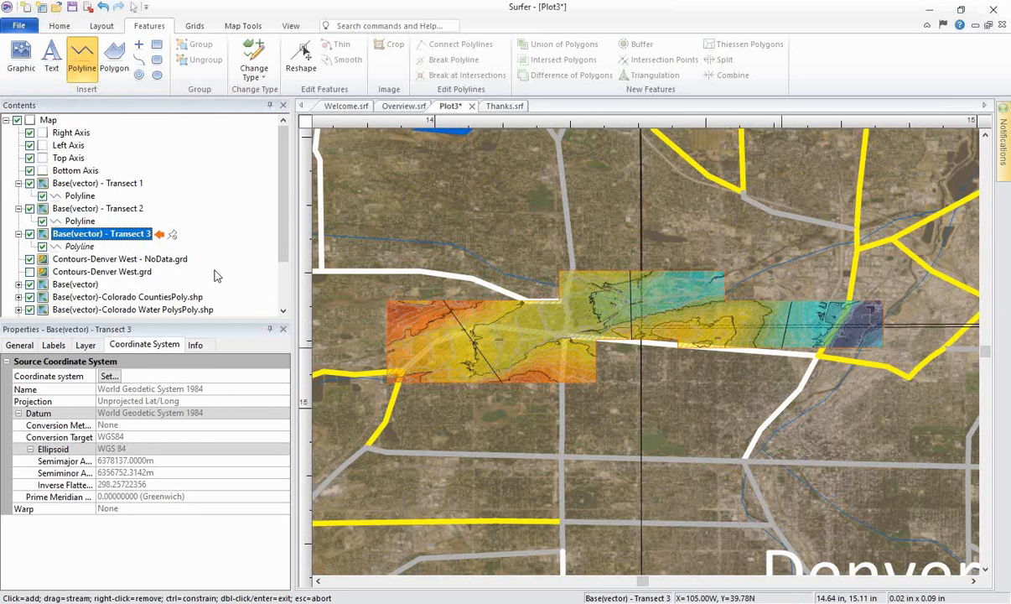
Step: Set the Transect 3 polyline's color to White and its width to 0.01 in
click(77, 246)
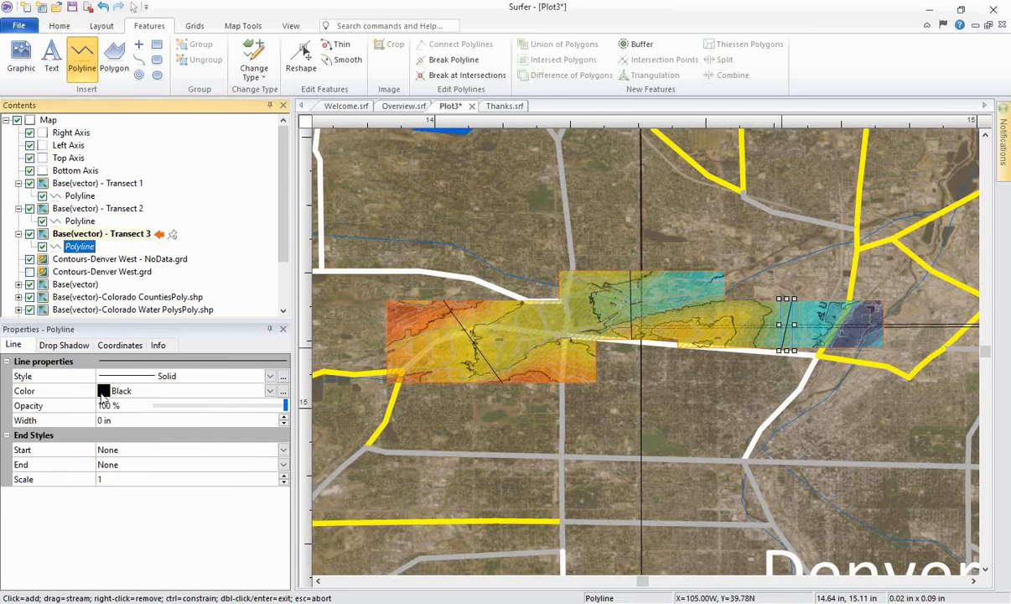
click(103, 391)
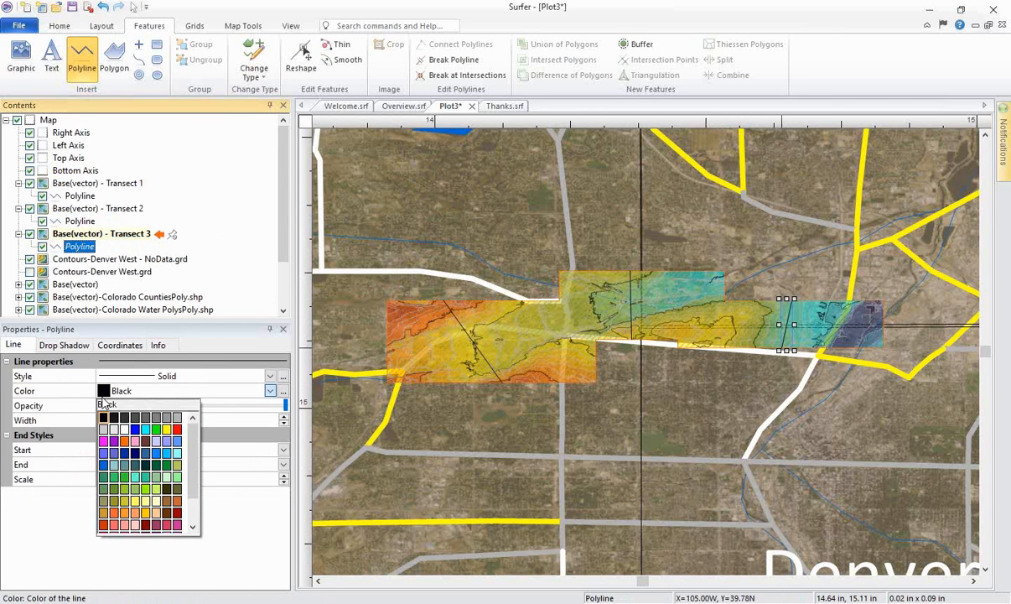
click(123, 431)
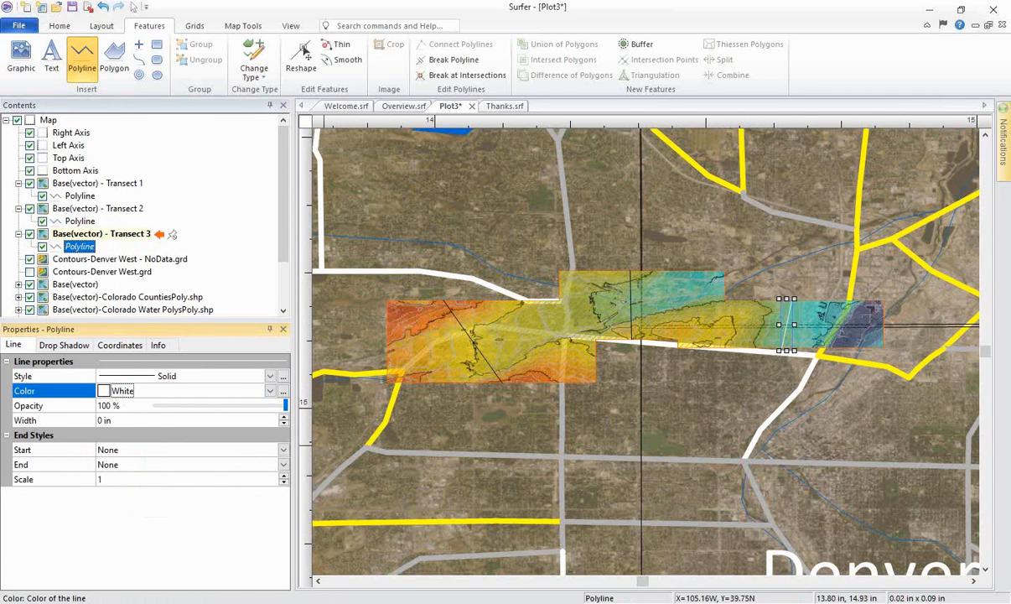
click(283, 417)
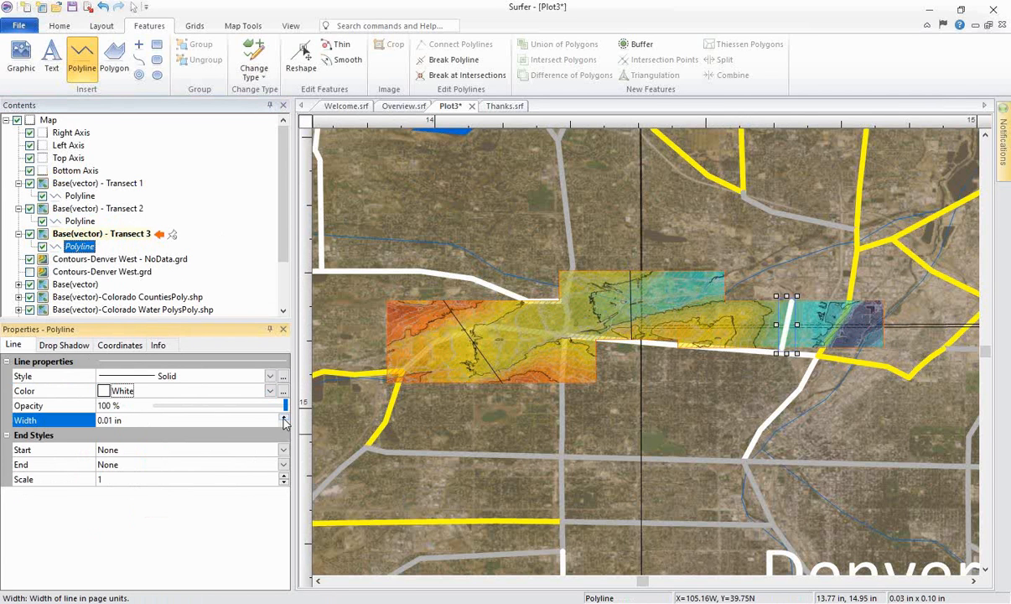
Step: Set the Transect 2 polyline's color to White and its width to 0.01 in
click(80, 220)
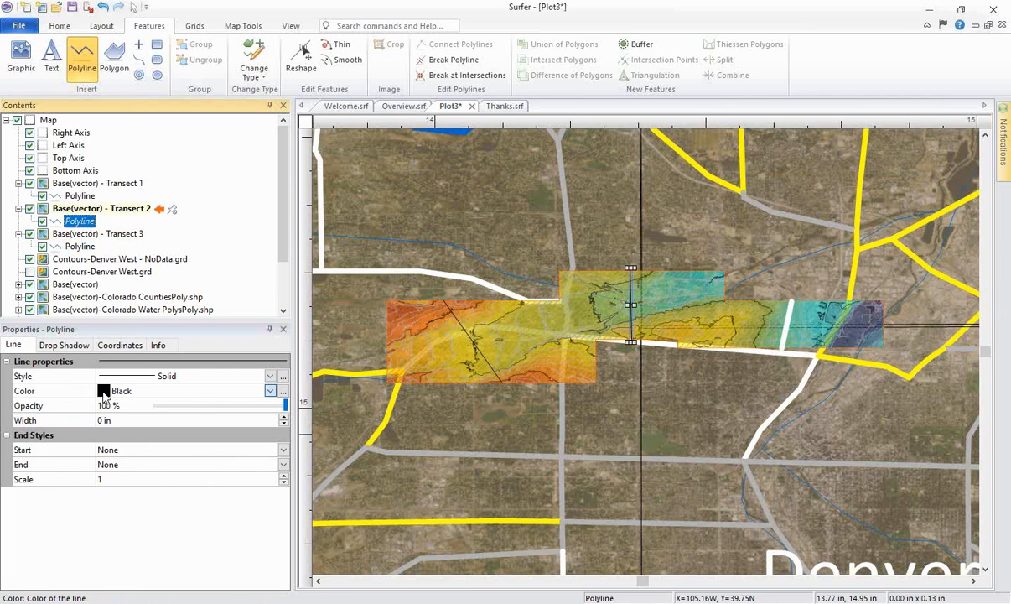
click(104, 391)
click(123, 431)
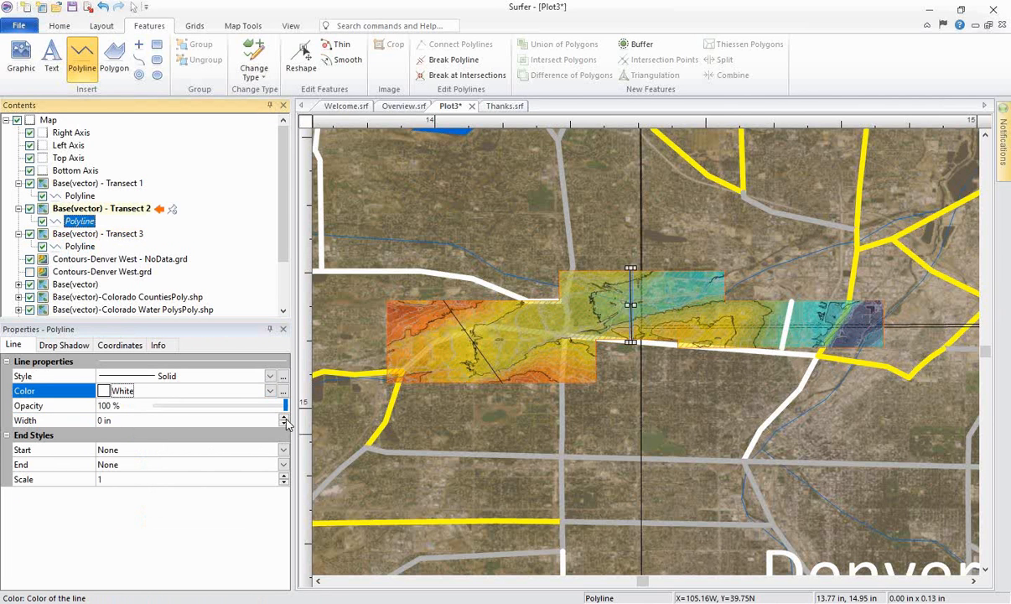
click(284, 417)
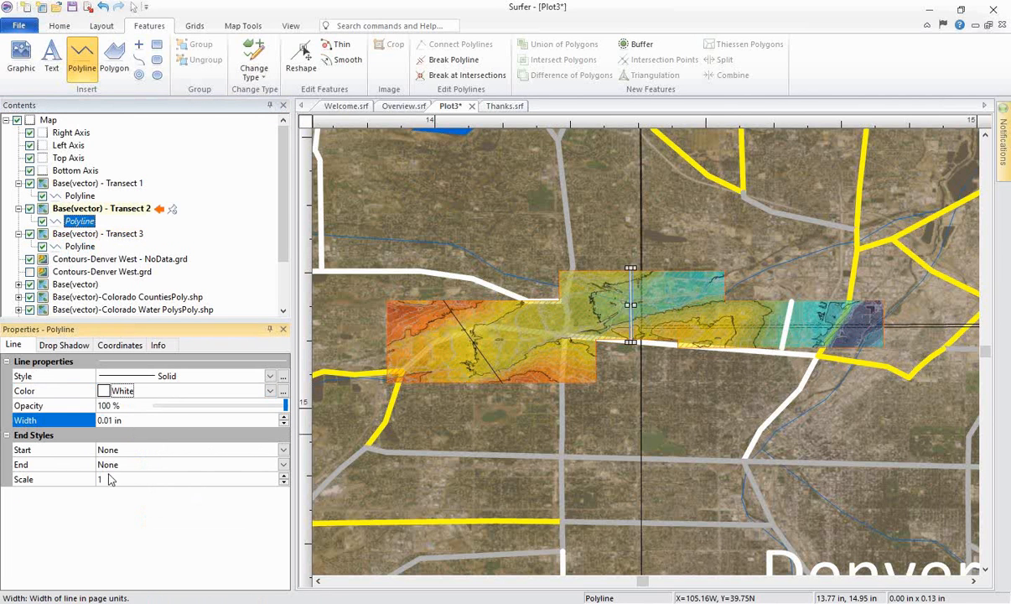
Step: Set the Transect 1 polyline's color to White and its width to 0.01 in
click(80, 195)
click(104, 391)
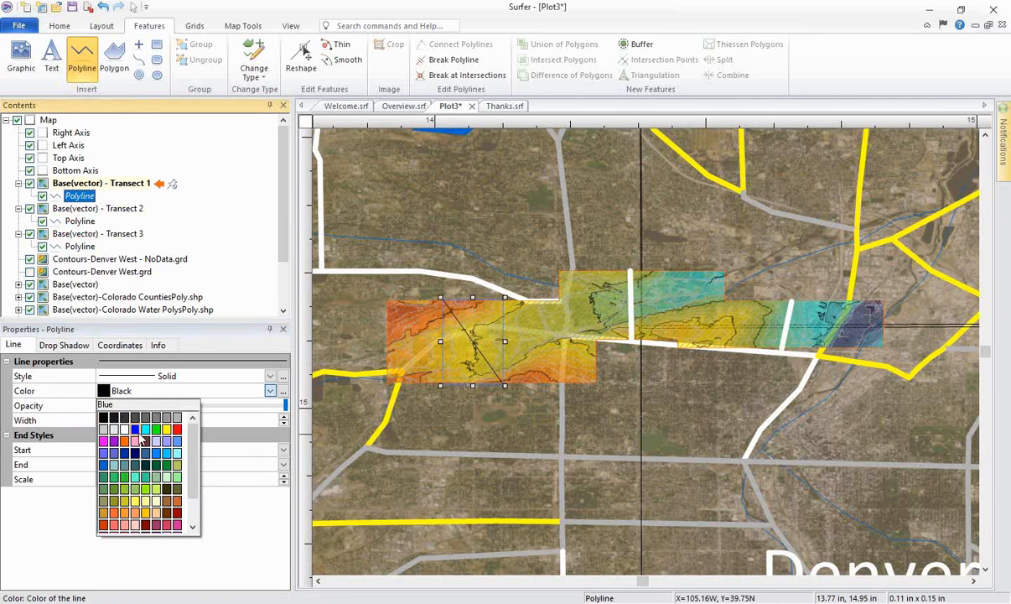
click(123, 431)
click(284, 417)
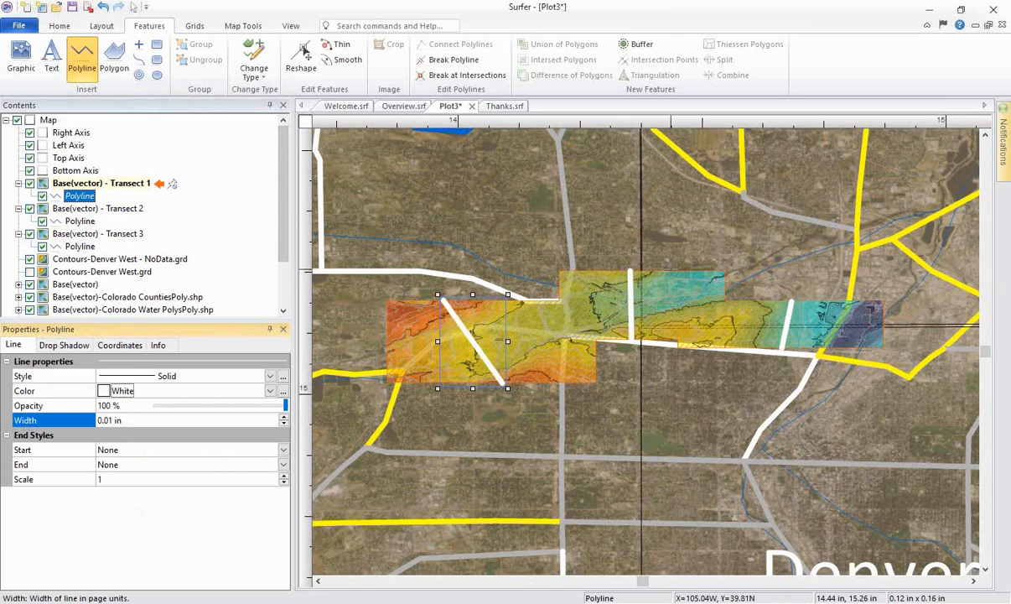
Step: Start setting the whole map's limits, pulling the northern limit just above the contours and the western limit just west of them
scroll(662, 272, down, 1)
scroll(673, 268, down, 1)
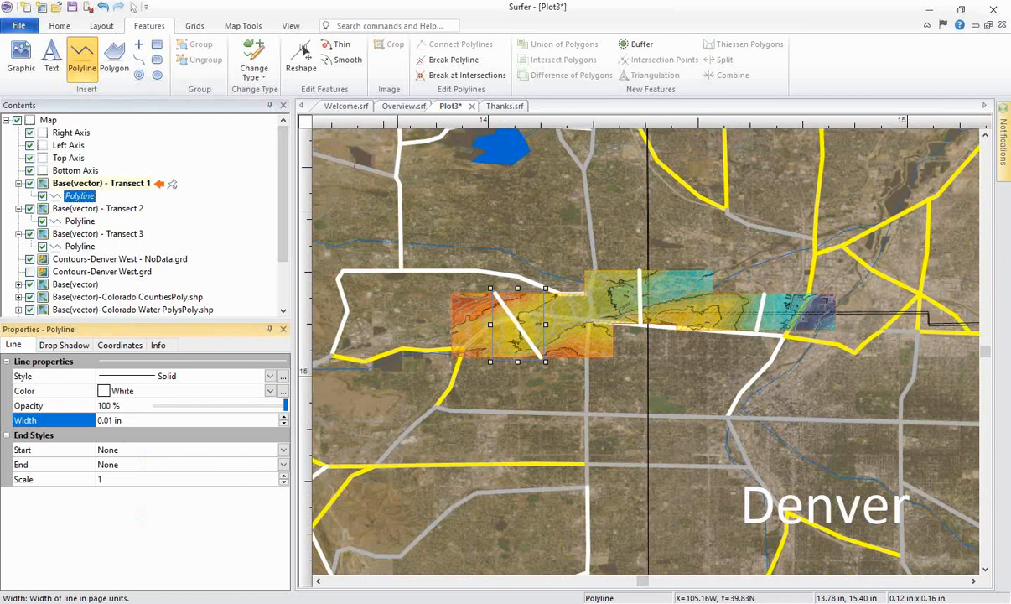
click(133, 10)
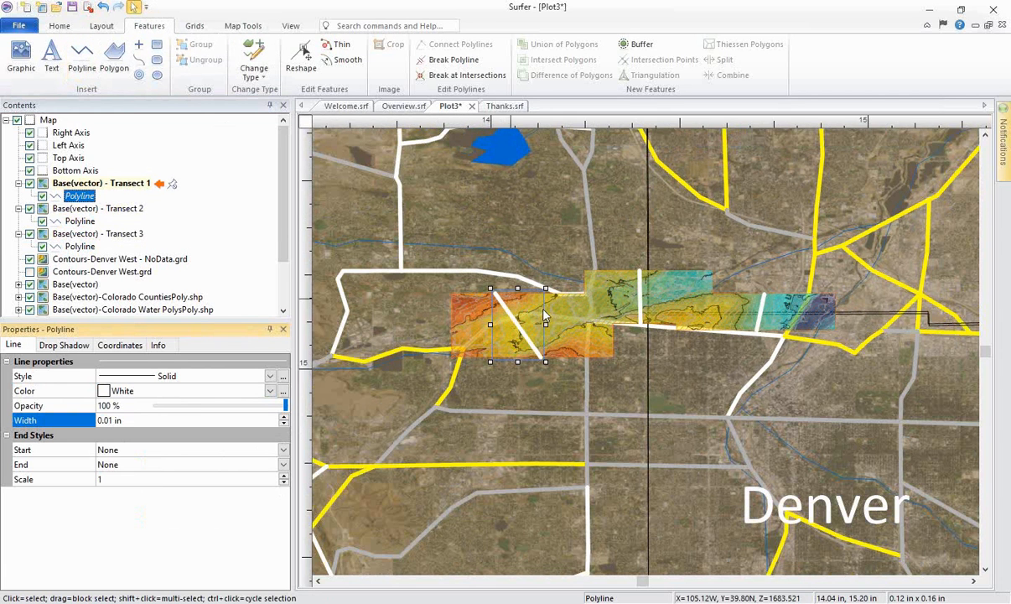
scroll(544, 316, down, 3)
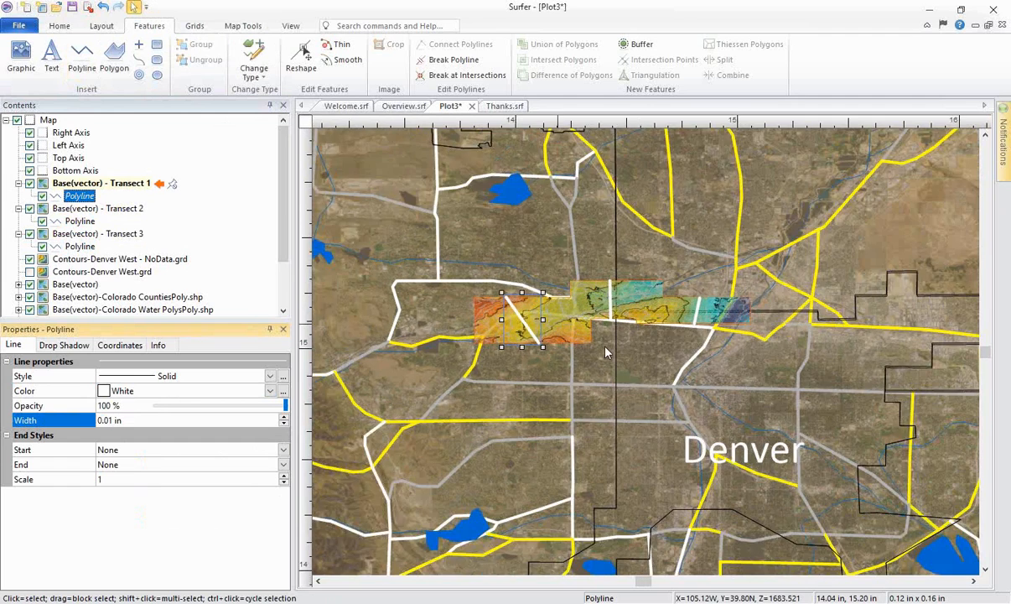
scroll(607, 353, down, 2)
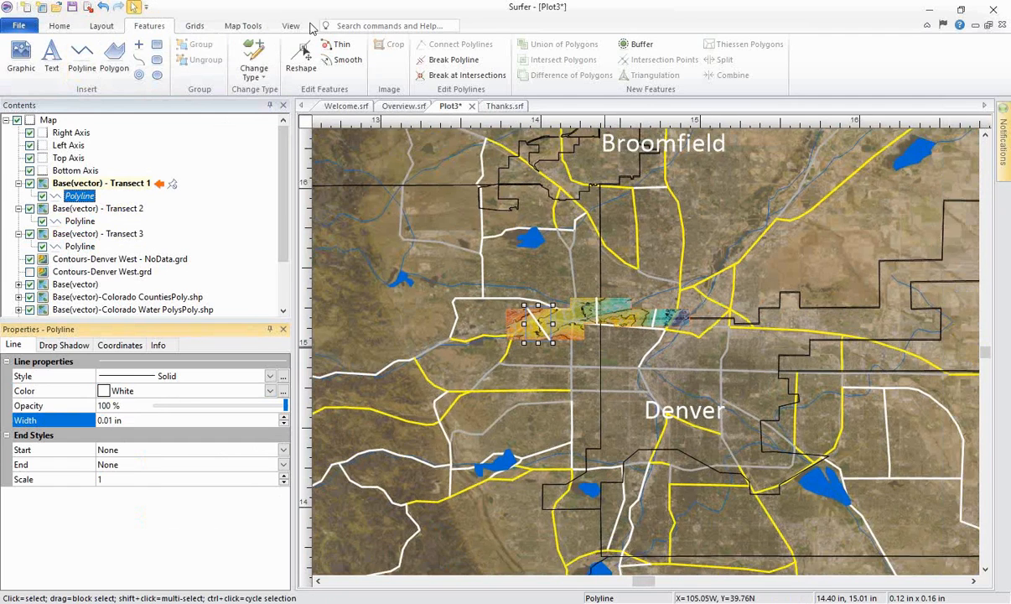
click(291, 26)
click(23, 59)
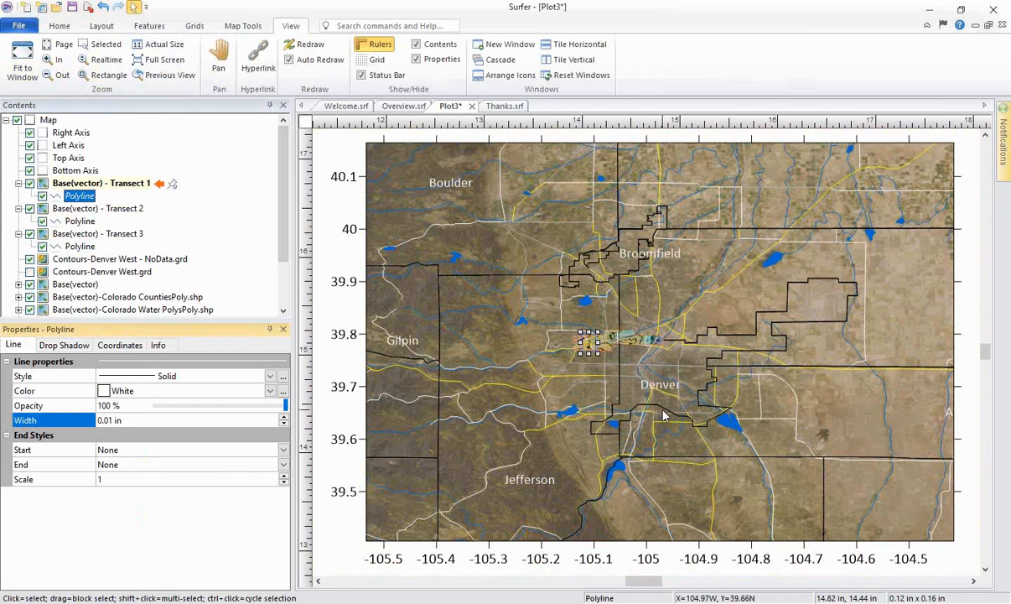
click(51, 119)
click(243, 26)
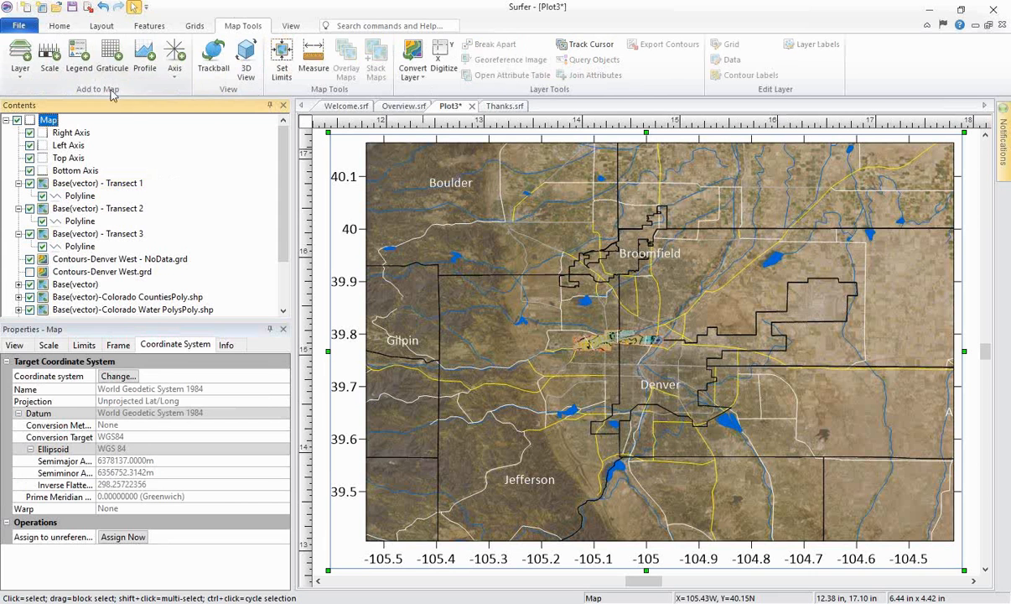
click(282, 65)
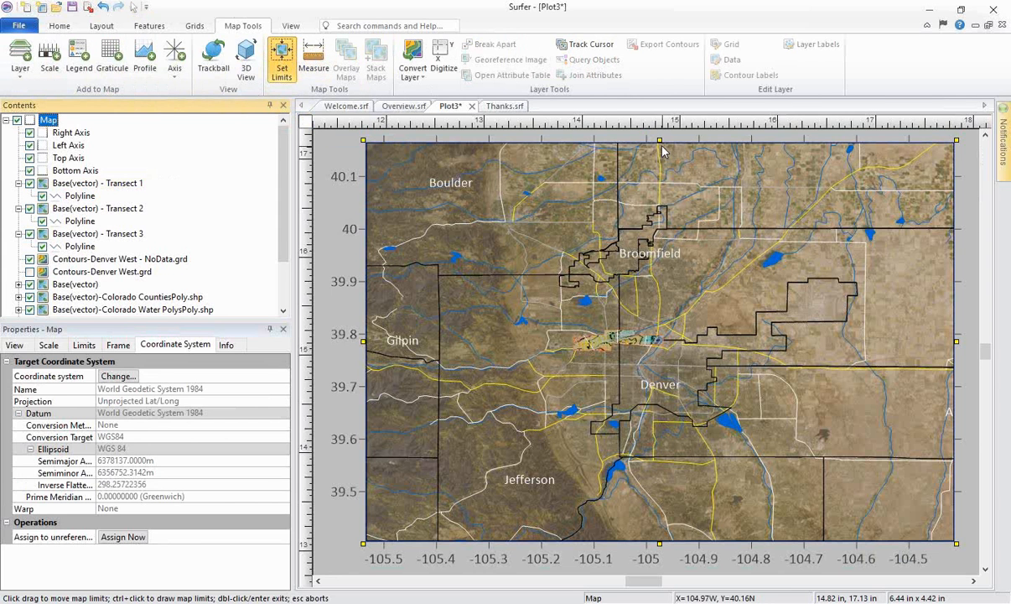
drag(659, 140, 632, 321)
drag(366, 432, 536, 421)
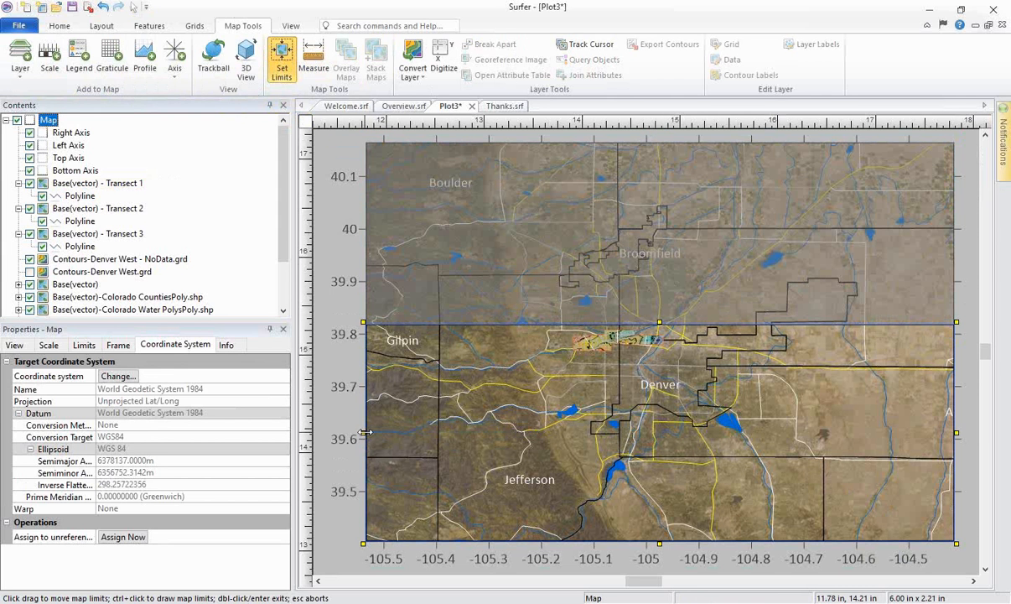
drag(366, 433, 535, 424)
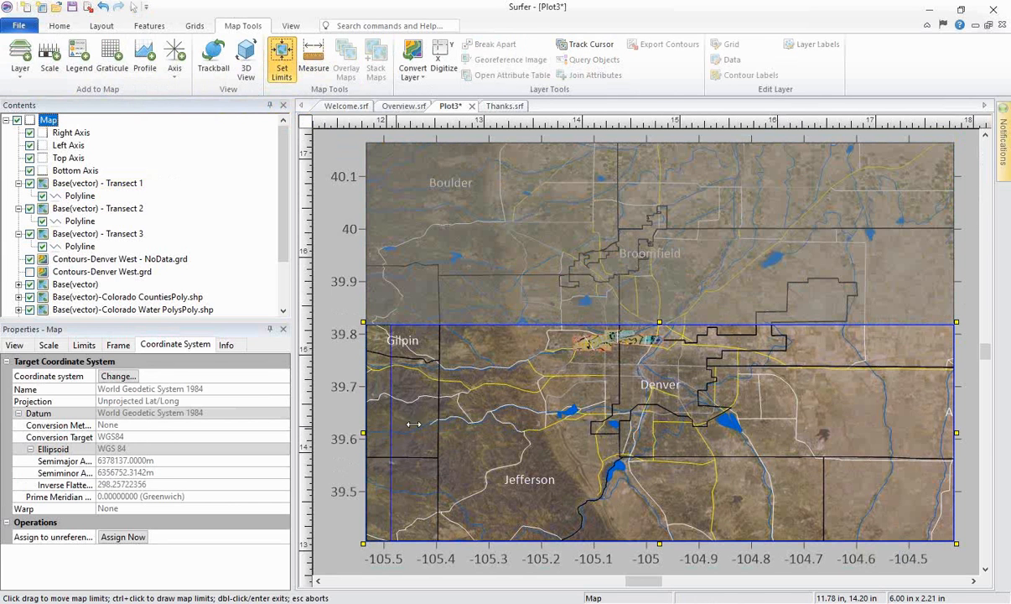
drag(365, 433, 561, 424)
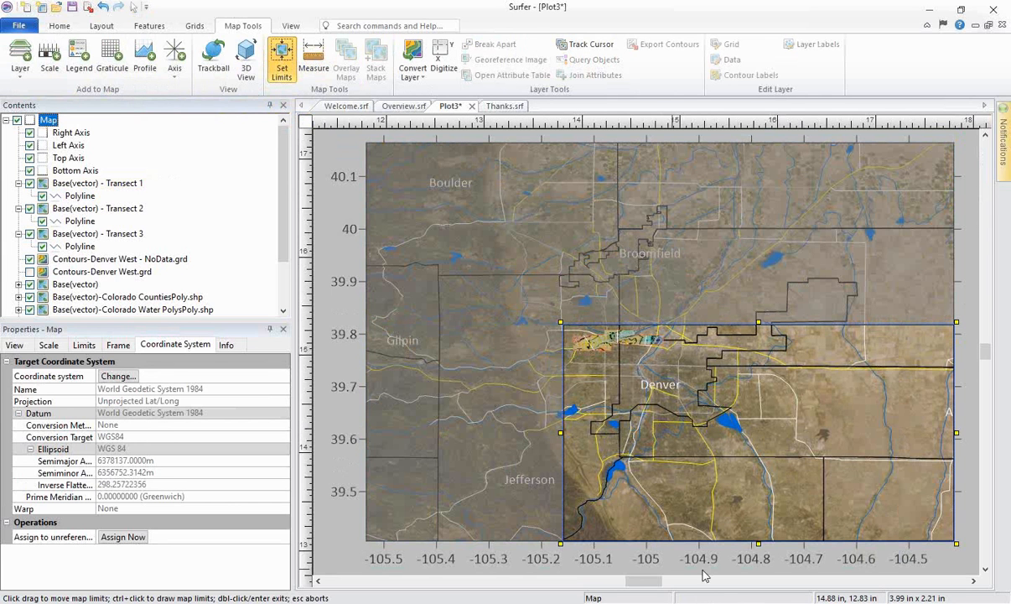
Step: Pull the southern and eastern map limits in close around the contours, making the area about 1.12 by 0.41 in, and apply them
drag(759, 543, 759, 366)
drag(956, 344, 676, 346)
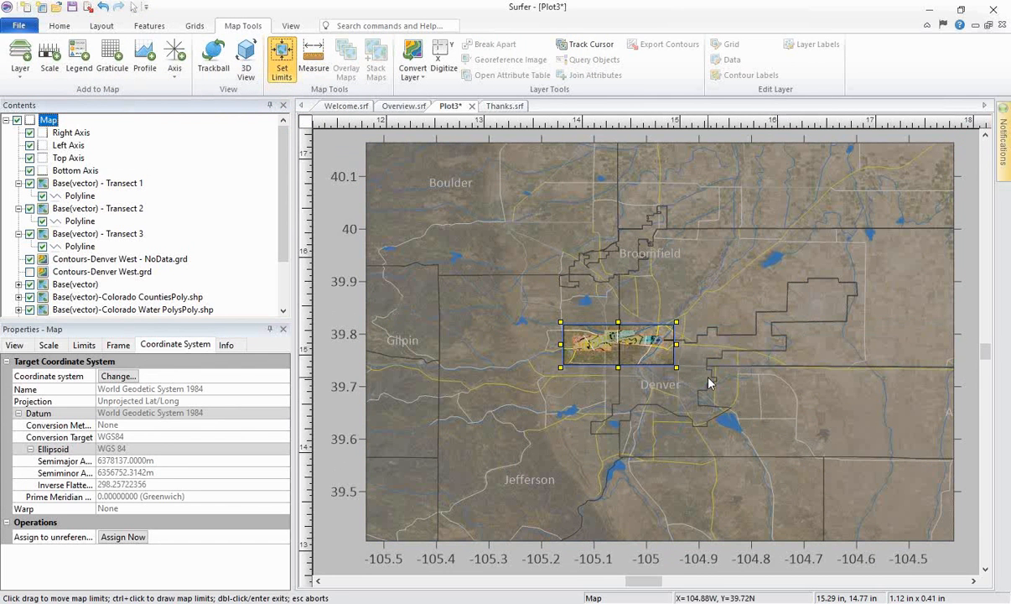
key(Return)
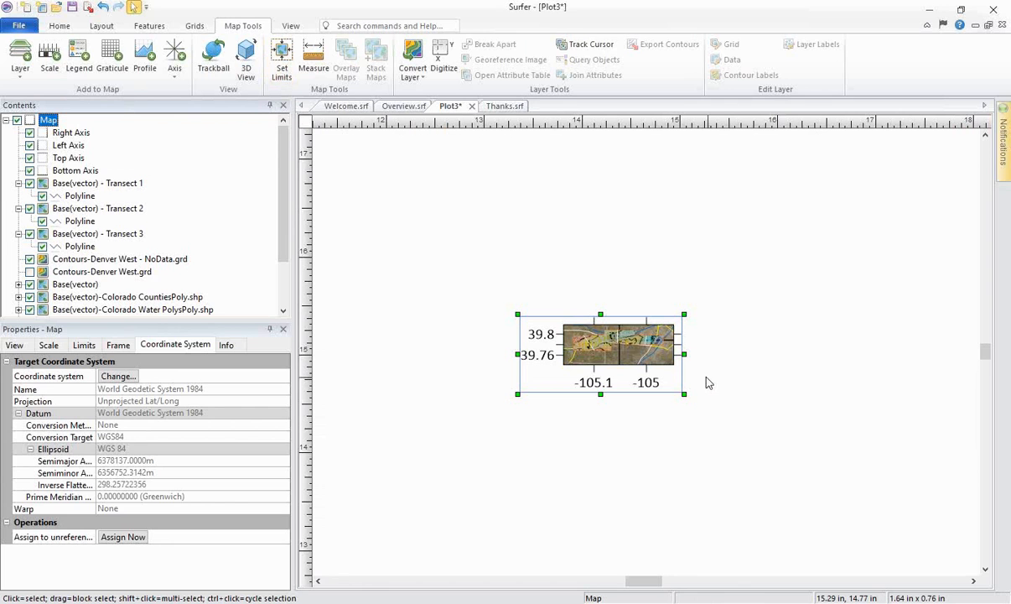
Step: Set the map's X scale length to 10 in, with proportional XY scaling kept on
click(49, 345)
click(285, 431)
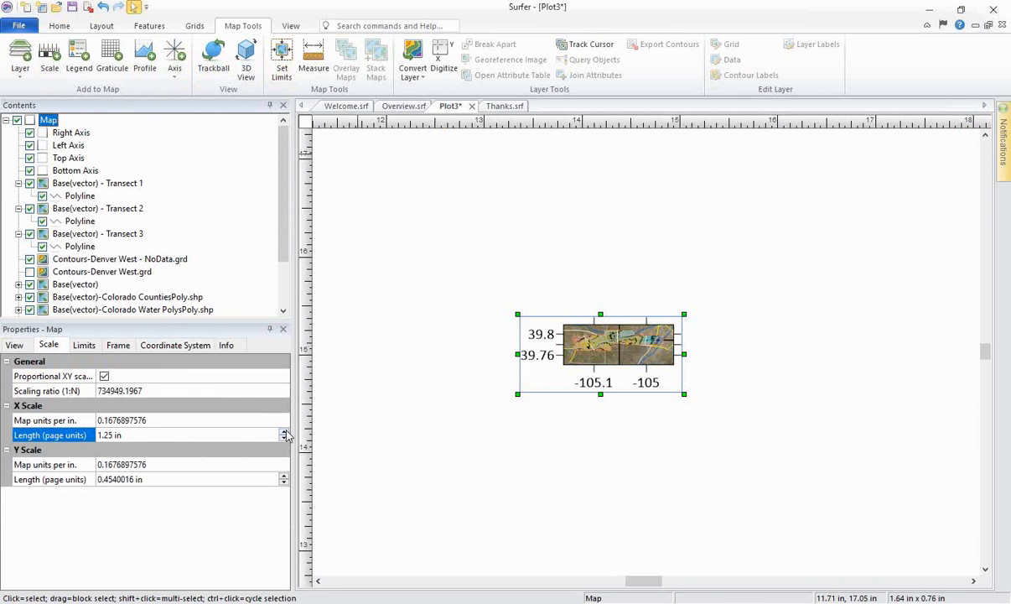
click(285, 431)
click(285, 431)
click(285, 431)
drag(137, 437, 83, 437)
text(10)
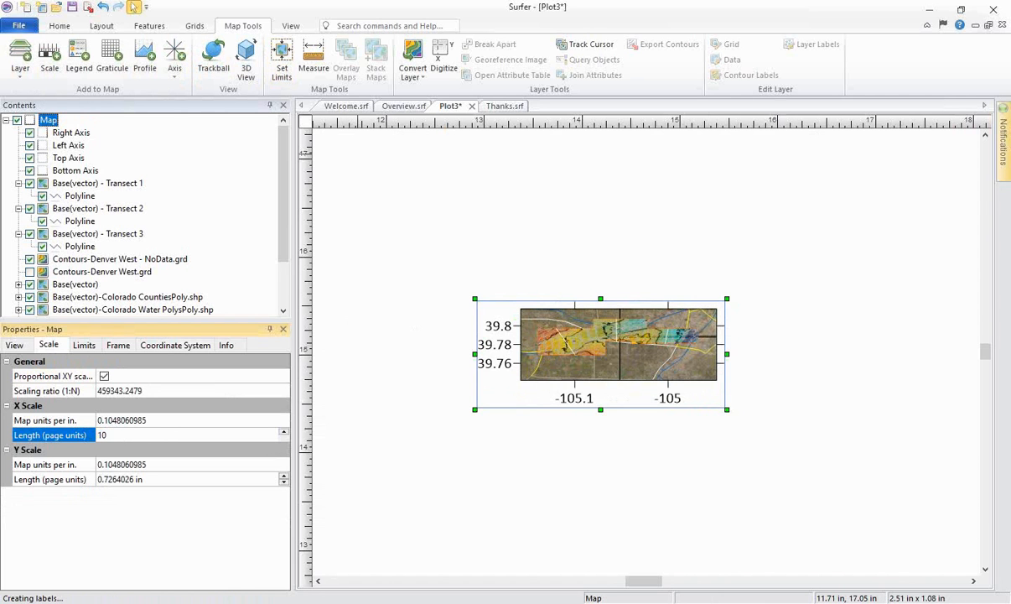
key(Return)
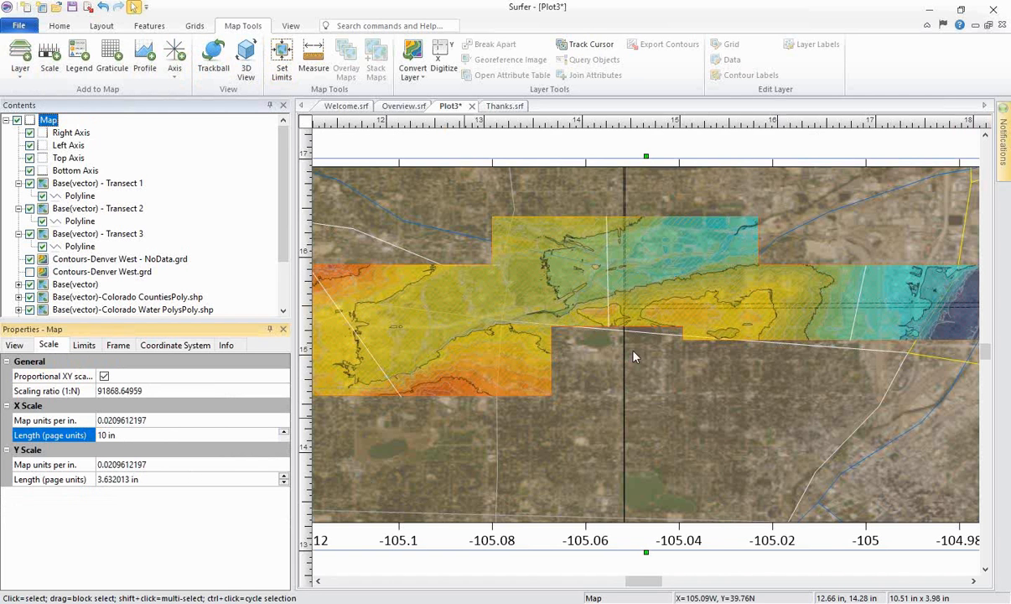
Step: Add a profile from the Transect 1 polyline and place it below the western part of the map
scroll(622, 384, down, 2)
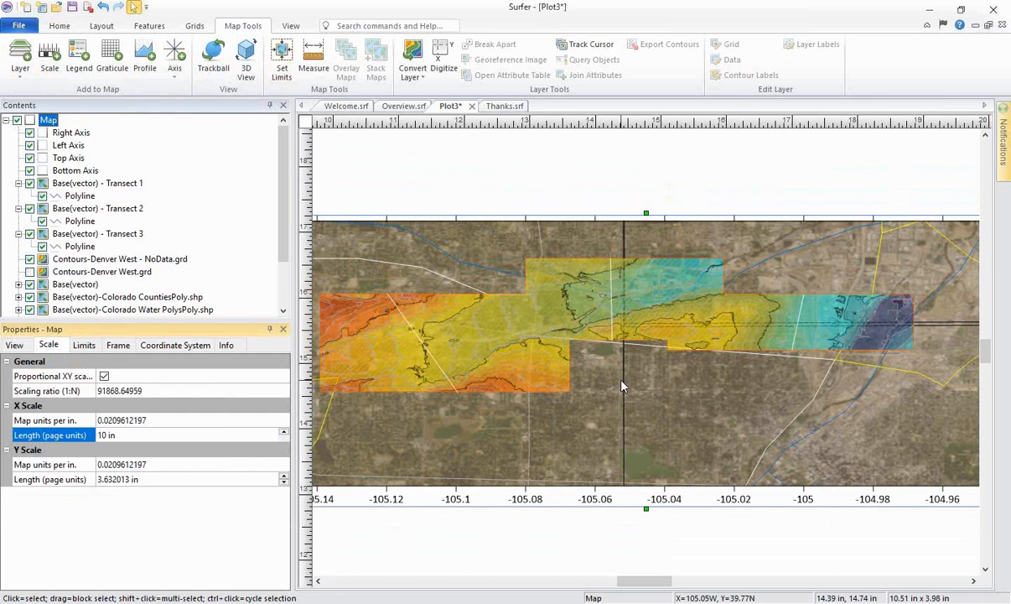
scroll(622, 386, down, 2)
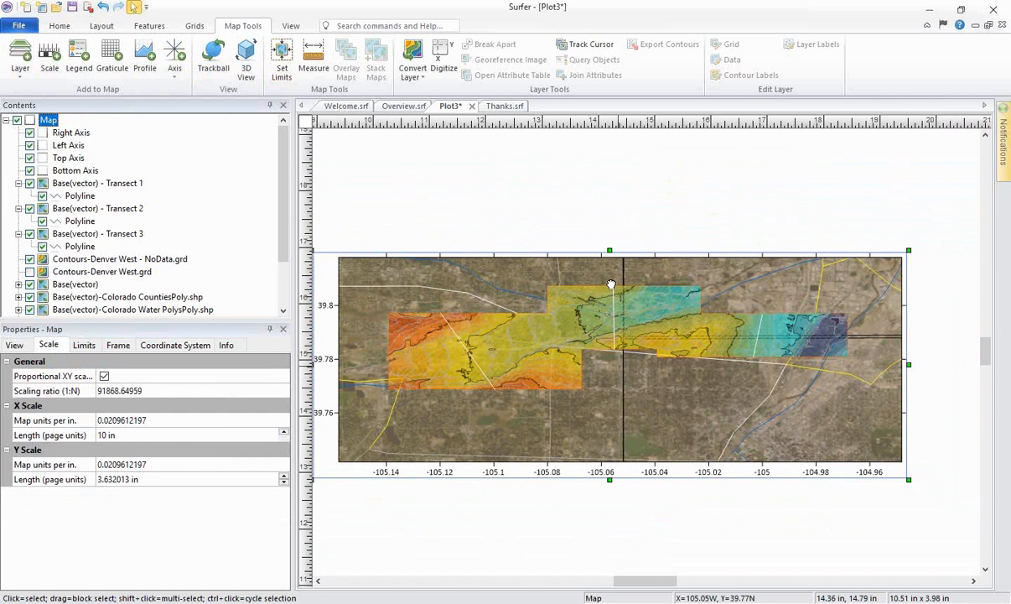
drag(615, 360, 610, 284)
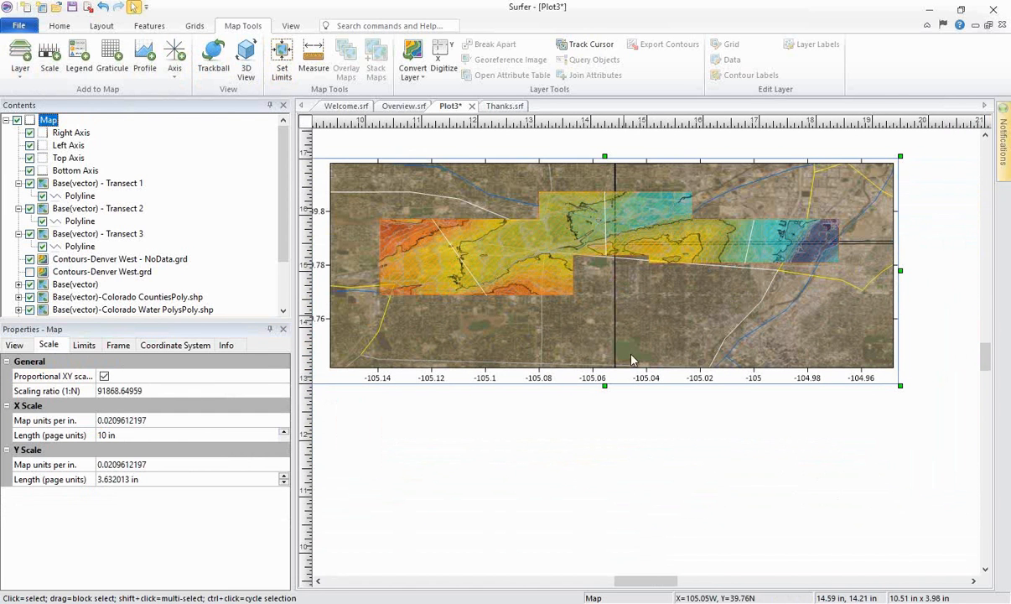
click(109, 186)
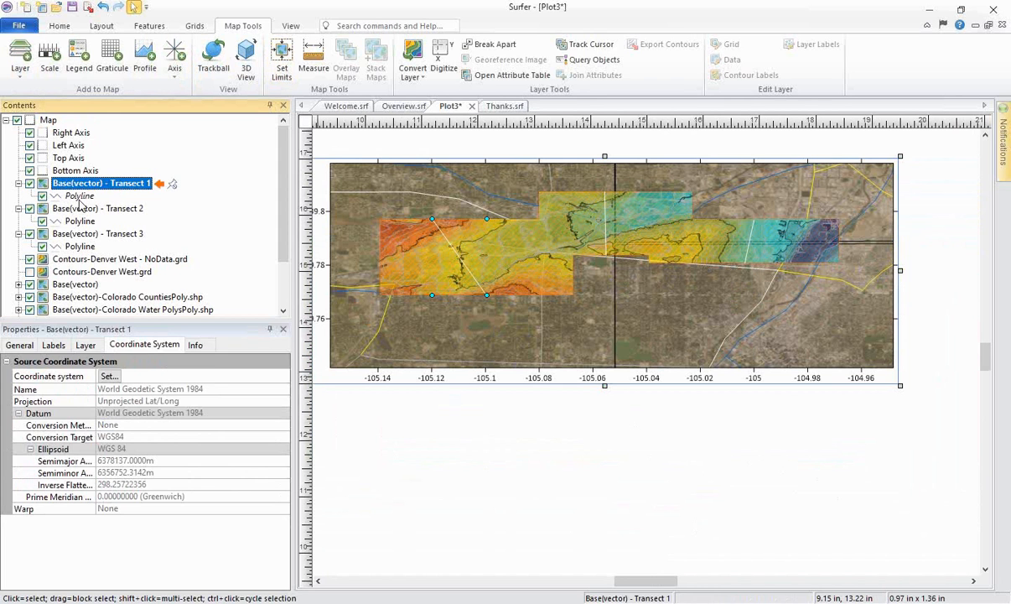
click(81, 196)
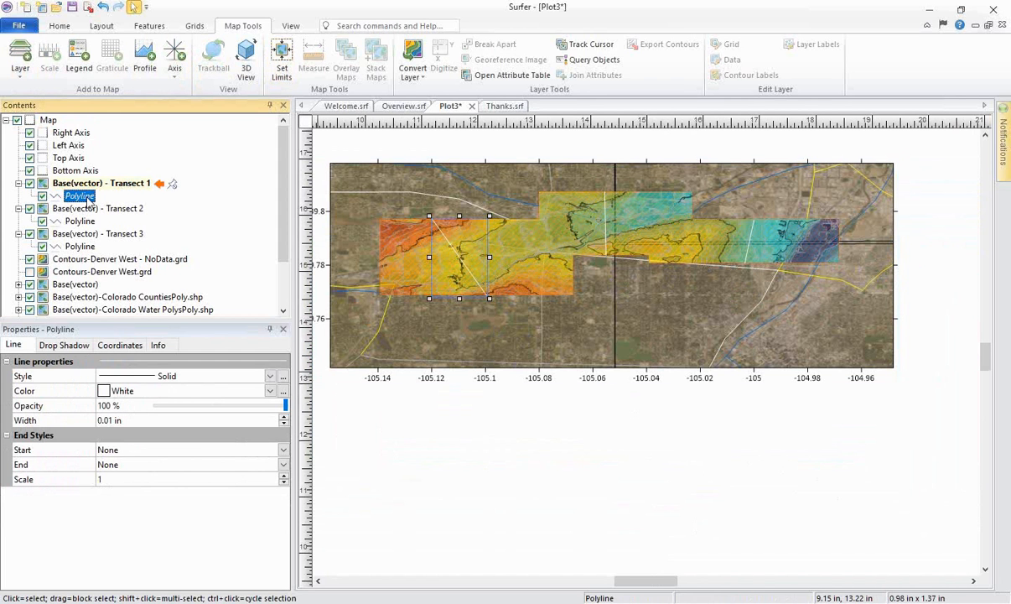
right_click(88, 201)
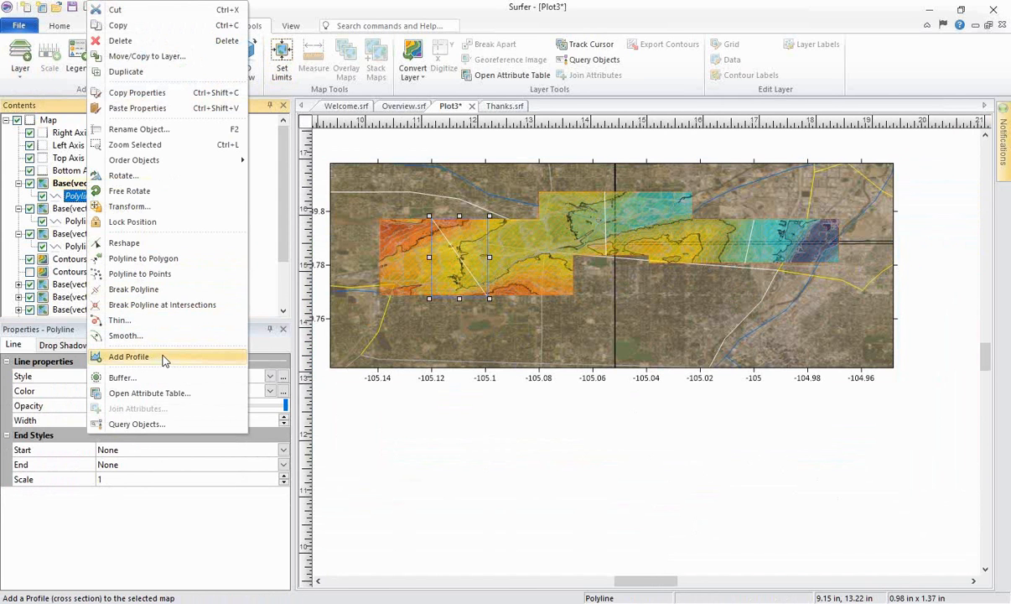
click(129, 357)
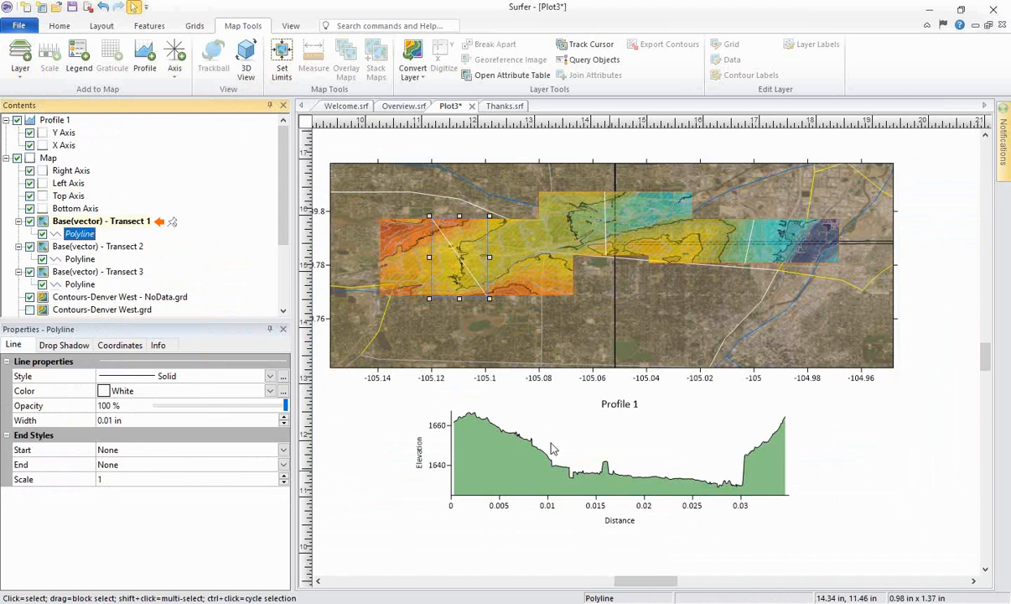
click(604, 469)
drag(609, 467, 376, 453)
drag(457, 452, 391, 446)
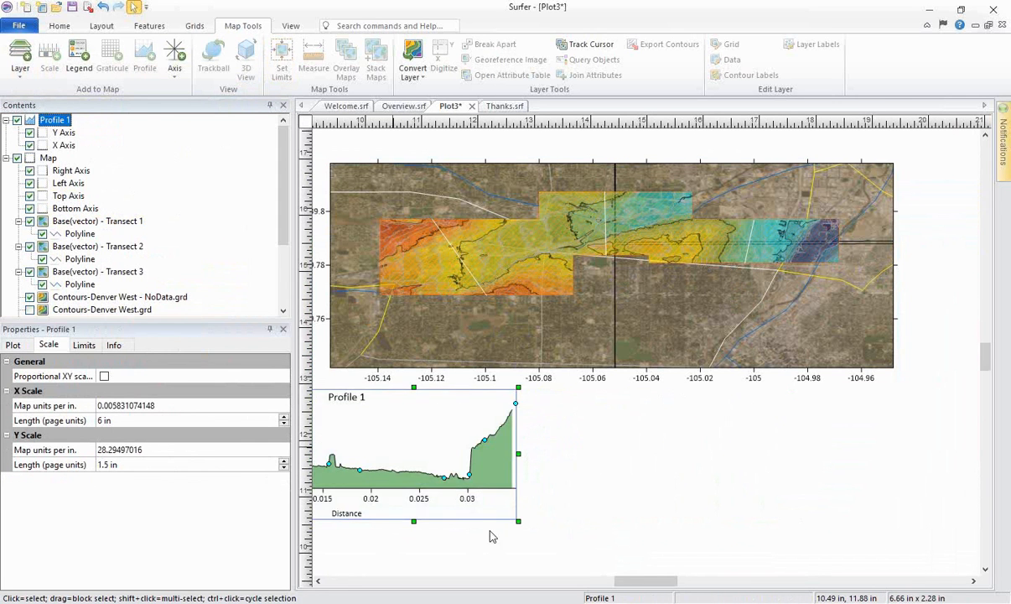
Step: Add a profile from the Transect 2 polyline and move it below the first profile, under the middle of the map
click(78, 259)
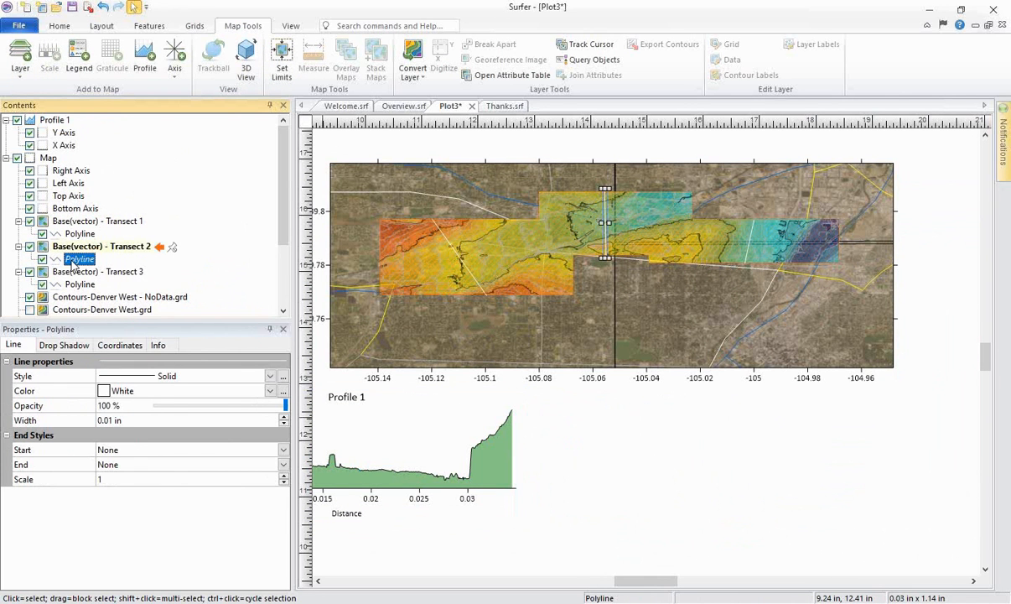
right_click(74, 265)
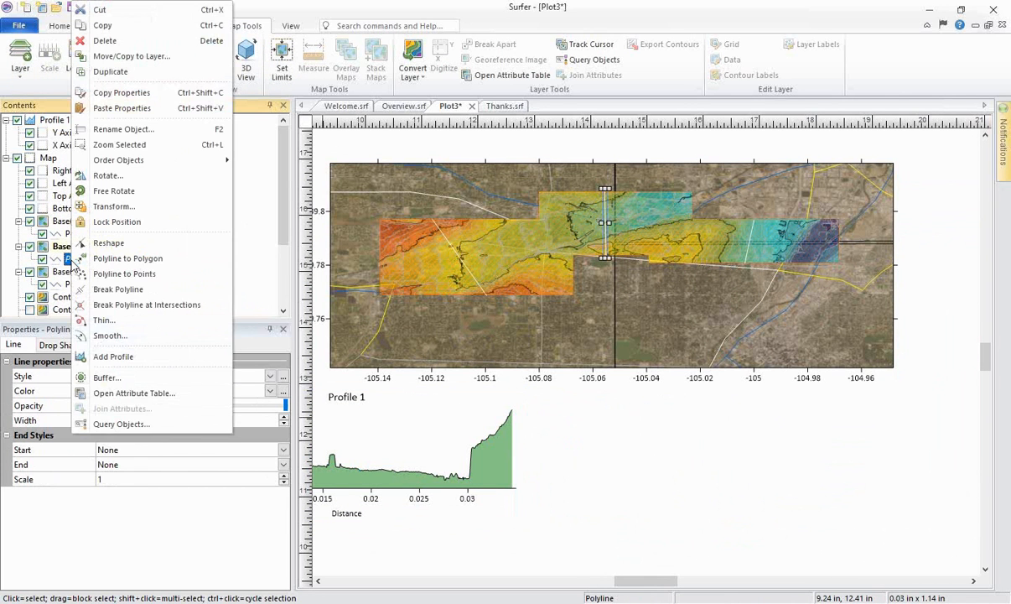
click(123, 356)
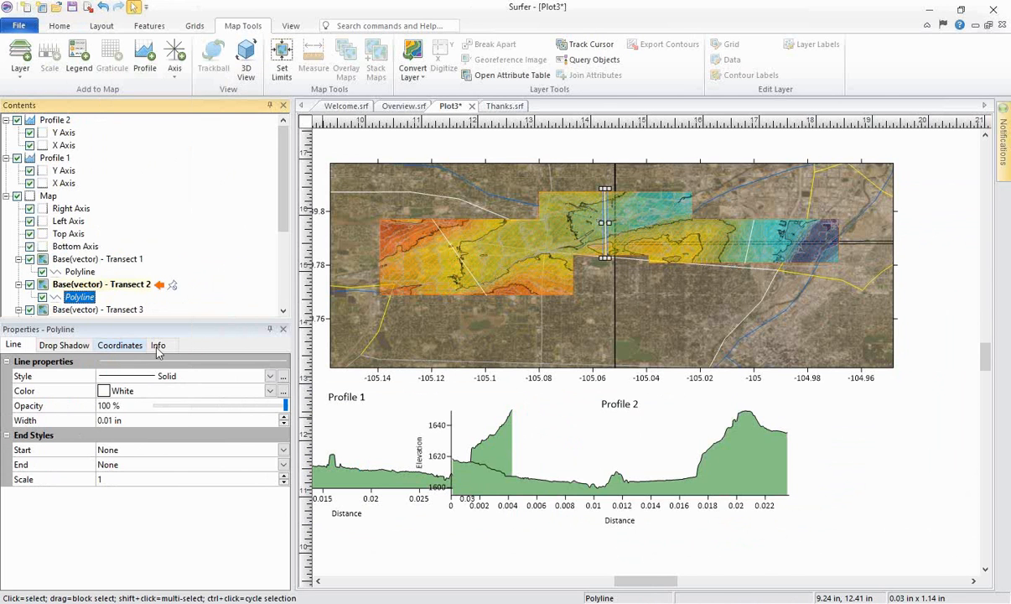
click(726, 447)
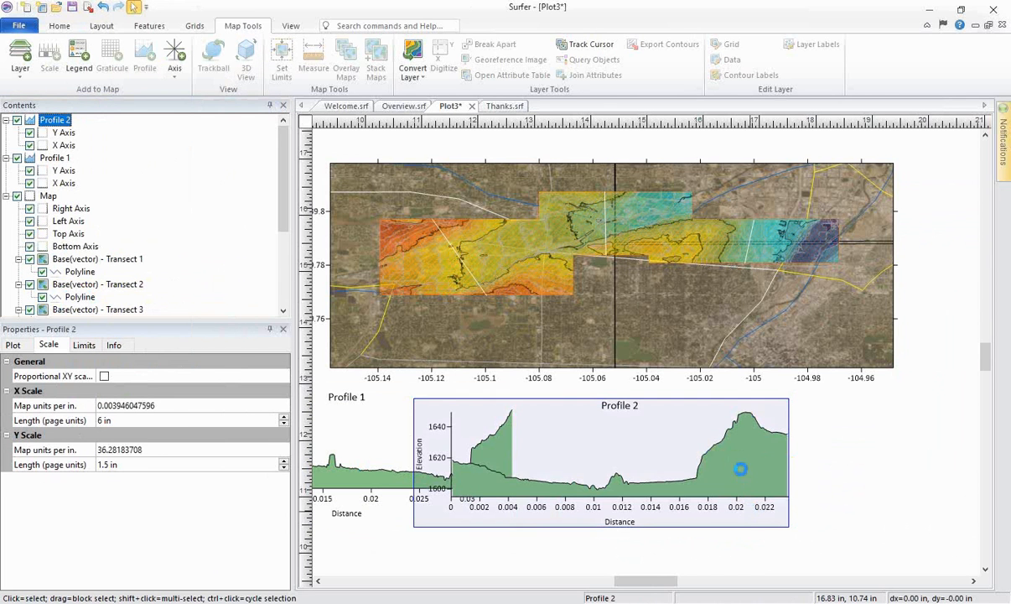
drag(736, 469, 778, 553)
drag(821, 504, 800, 423)
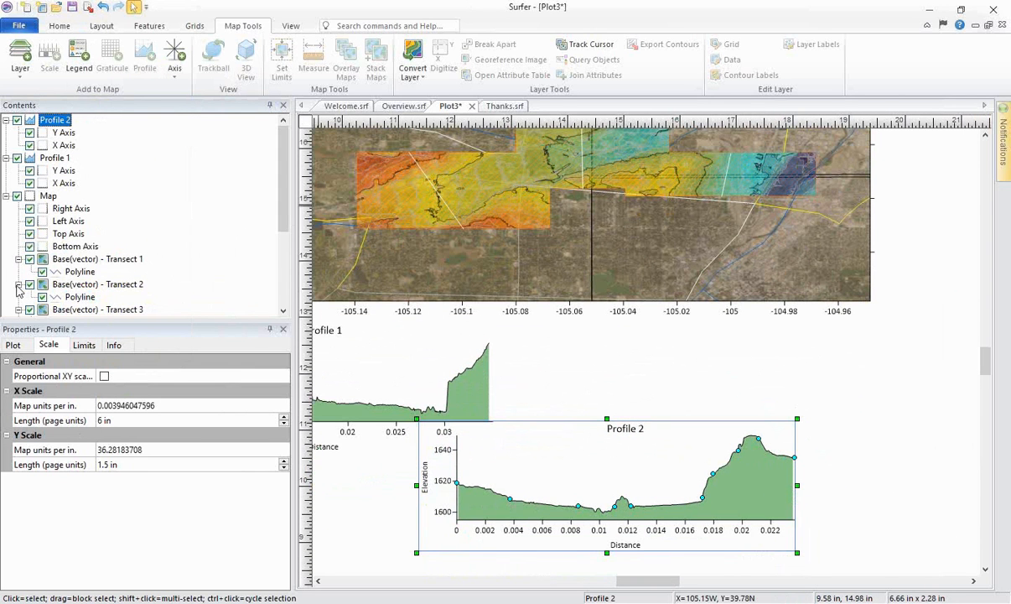
Step: Add a profile from the Transect 3 polyline and move it below the eastern part of the map, clear of the first profile
scroll(259, 249, down, 2)
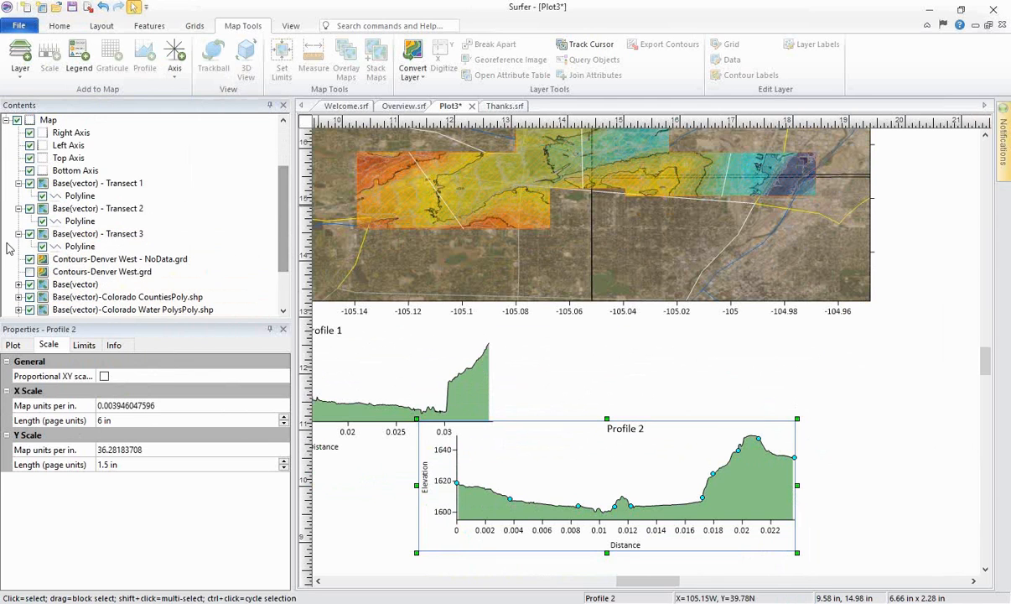
click(80, 248)
right_click(80, 247)
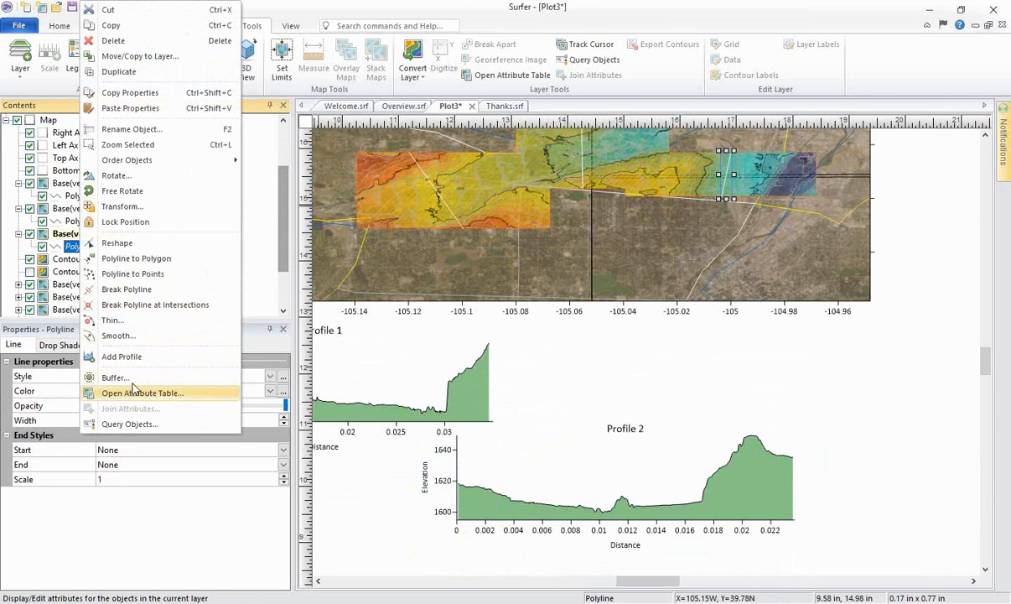
click(122, 357)
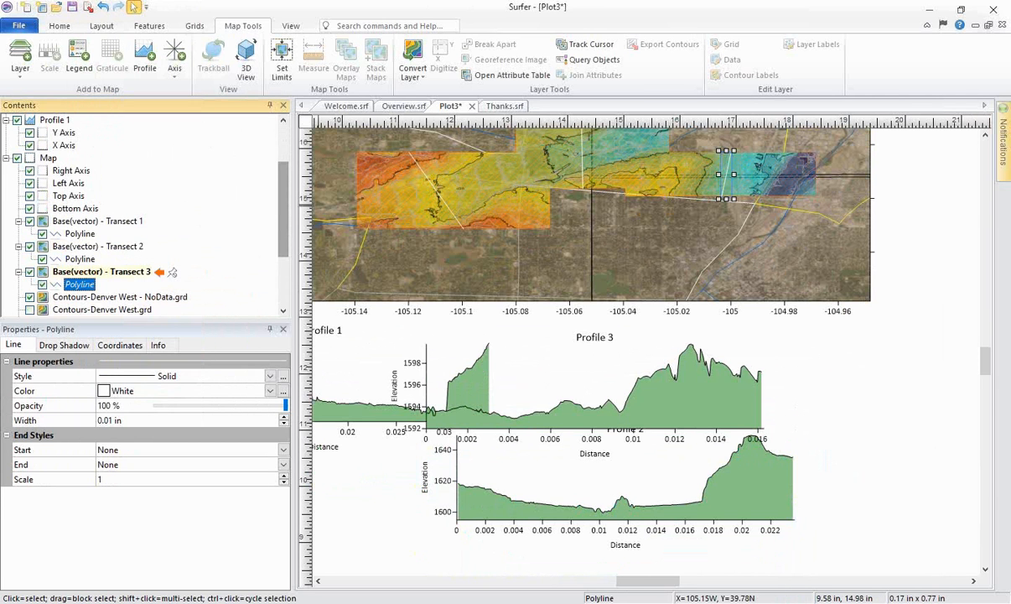
drag(716, 418, 921, 407)
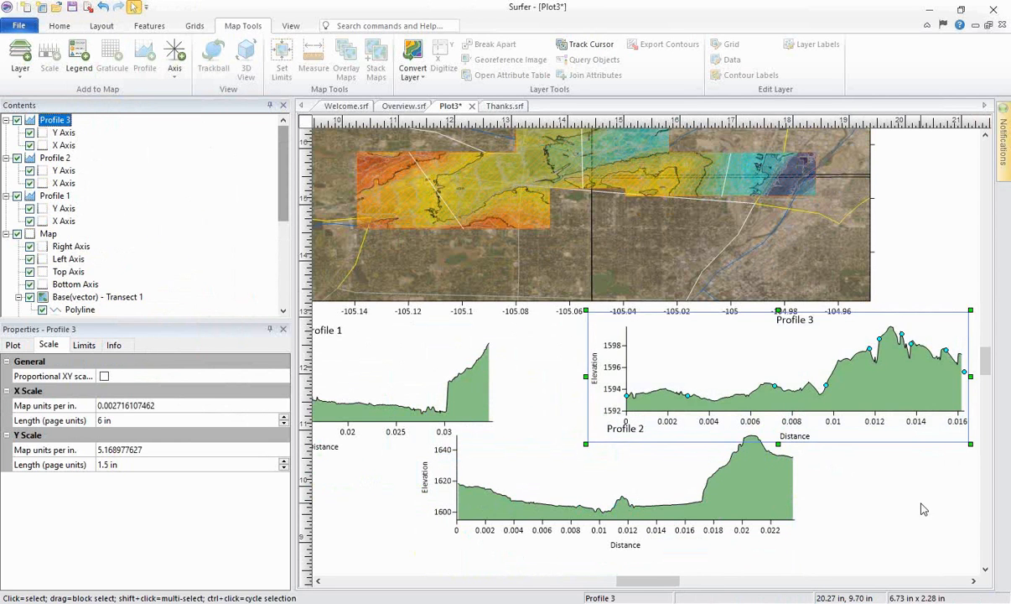
click(852, 505)
scroll(852, 505, down, 3)
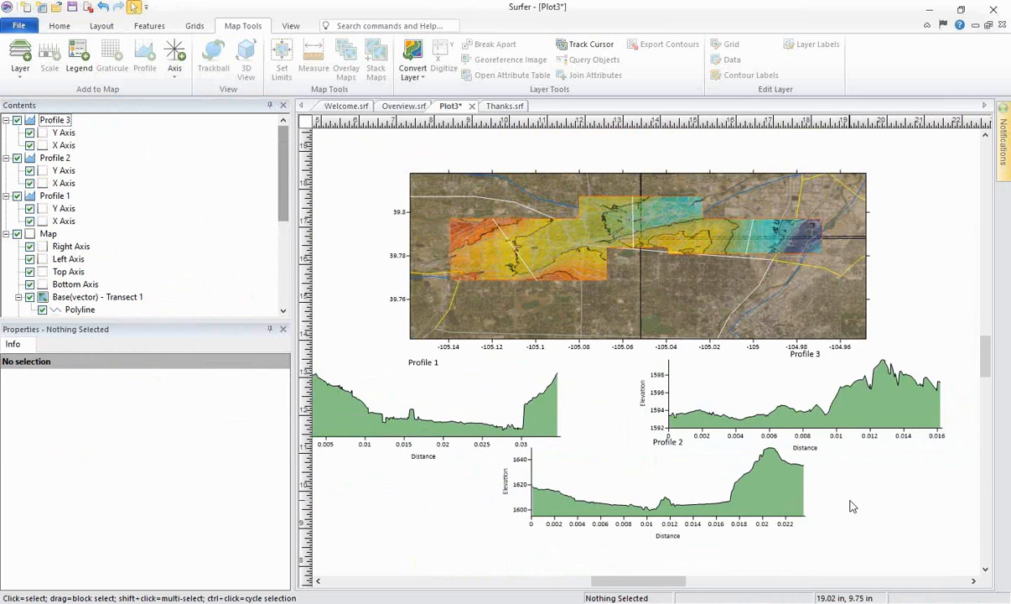
Step: Shift Profile 1 eastward beneath the western part of the map, and lower Profile 2 slightly to clear the profiles above it
click(433, 445)
drag(411, 415, 456, 413)
click(937, 493)
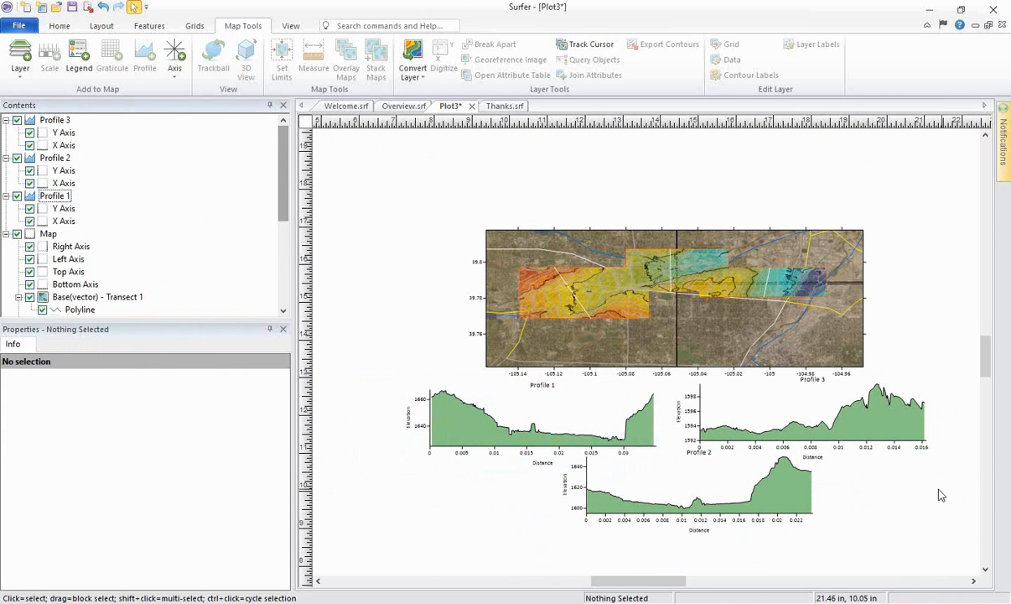
click(762, 501)
mouse_move(762, 501)
mouse_down()
mouse_move(761, 453)
mouse_move(763, 518)
mouse_up()
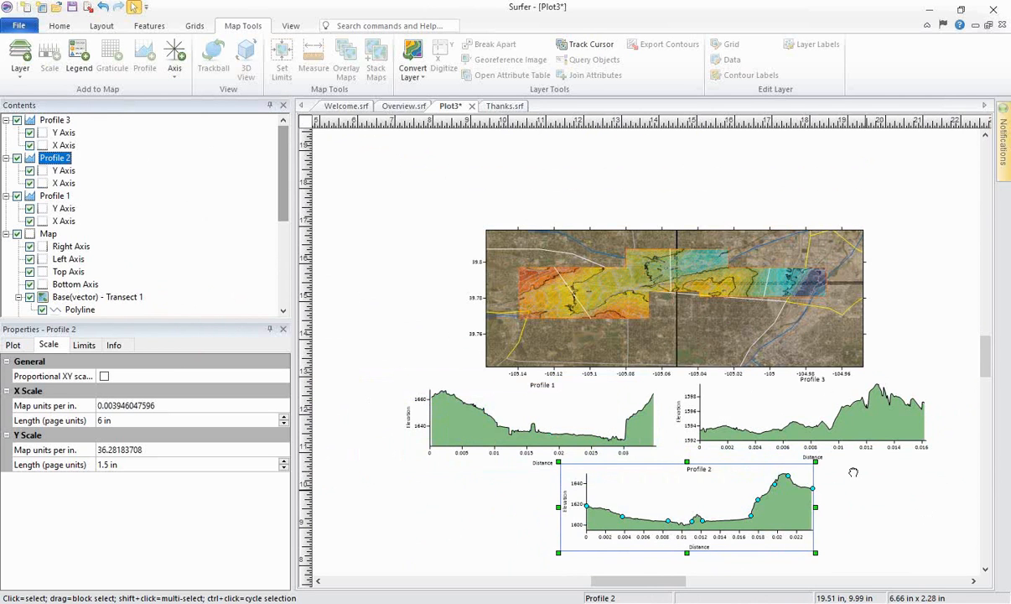
Step: Turn on the color scale for the Contours-Denver West - NoData.grd layer
drag(854, 472, 794, 486)
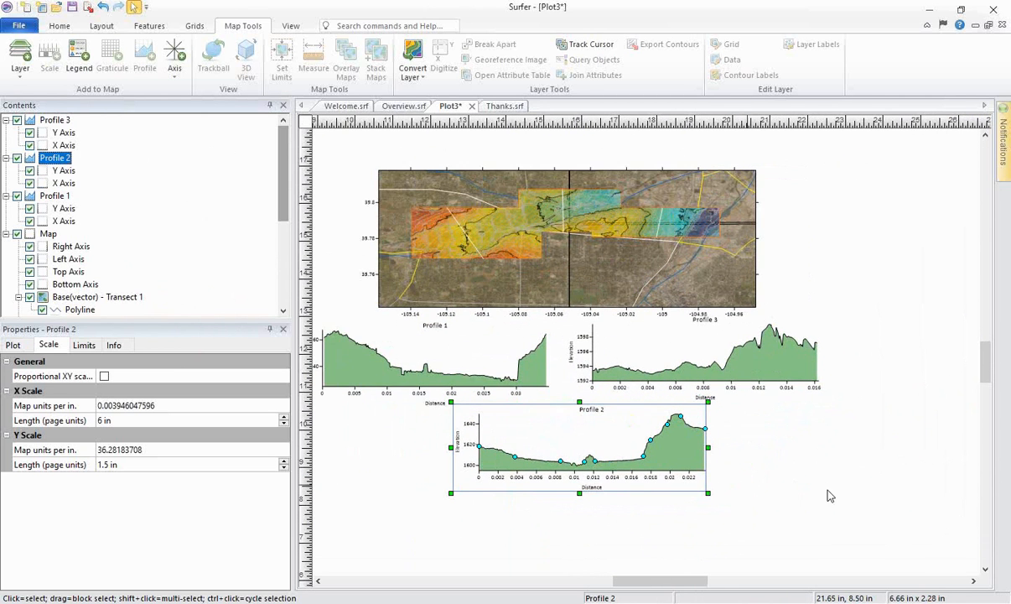
click(974, 581)
click(319, 581)
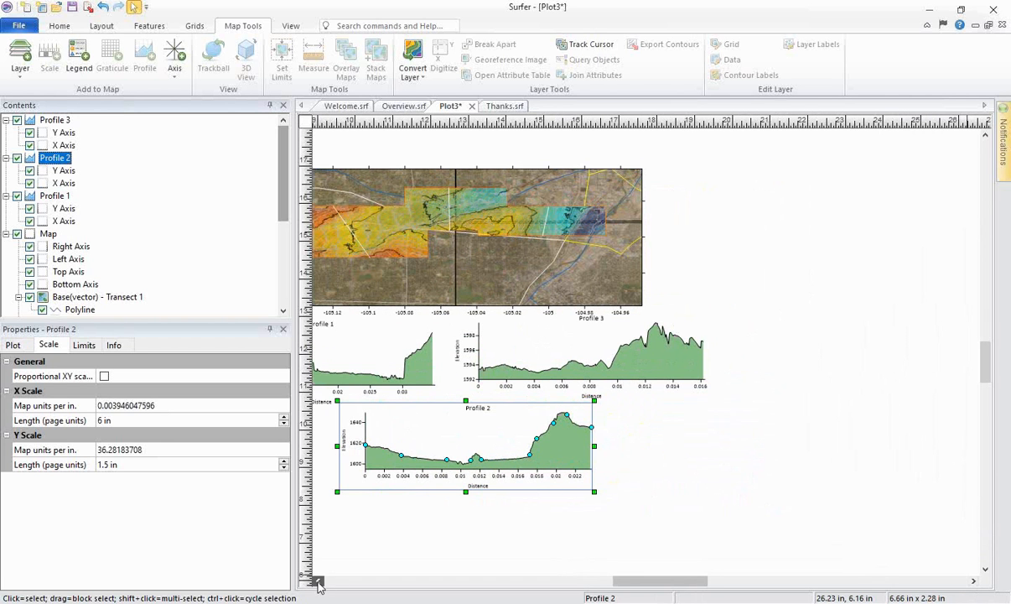
click(318, 581)
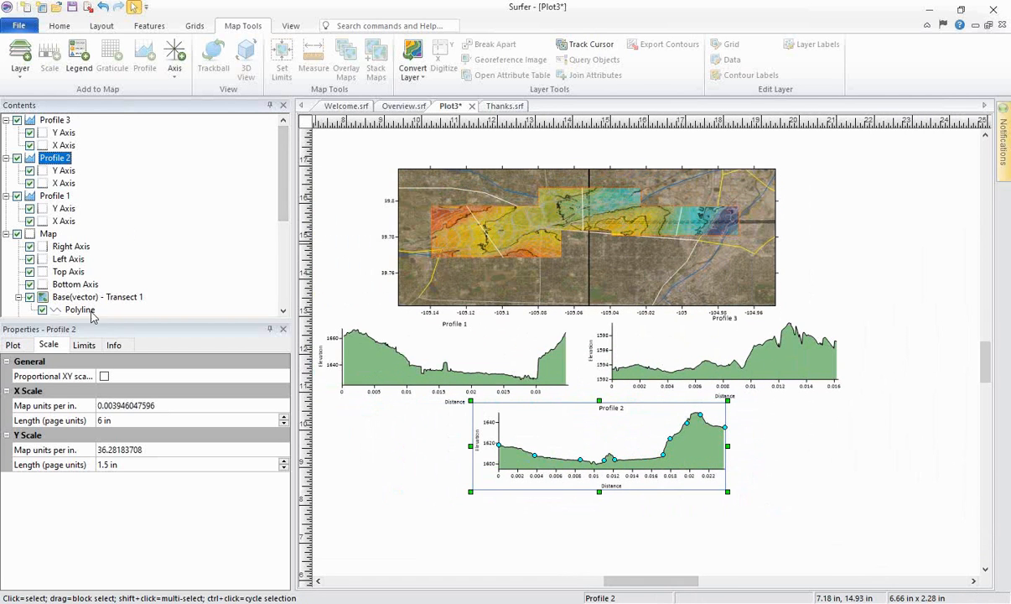
scroll(285, 224, down, 5)
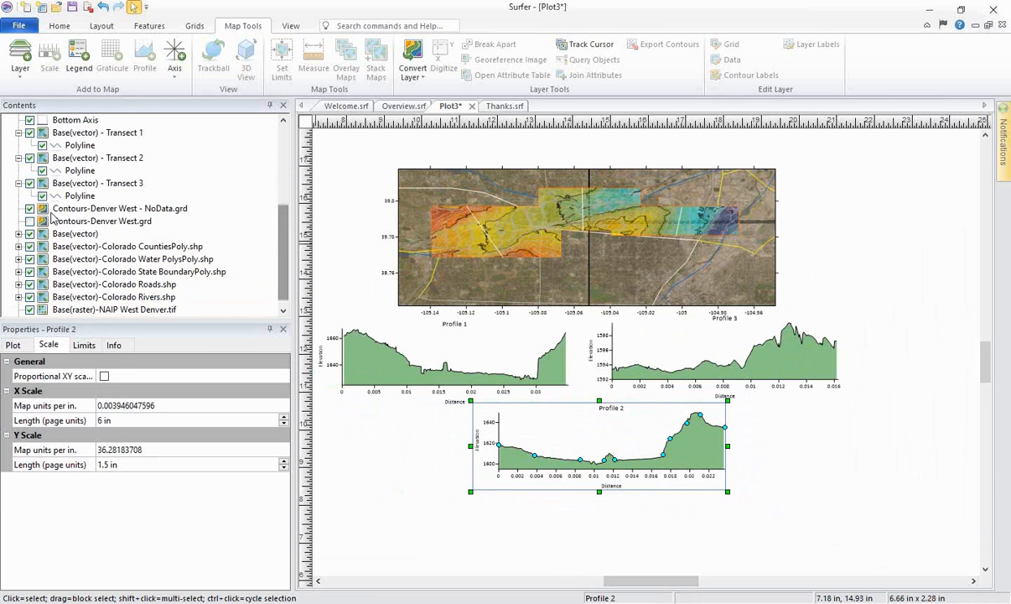
click(97, 210)
click(20, 345)
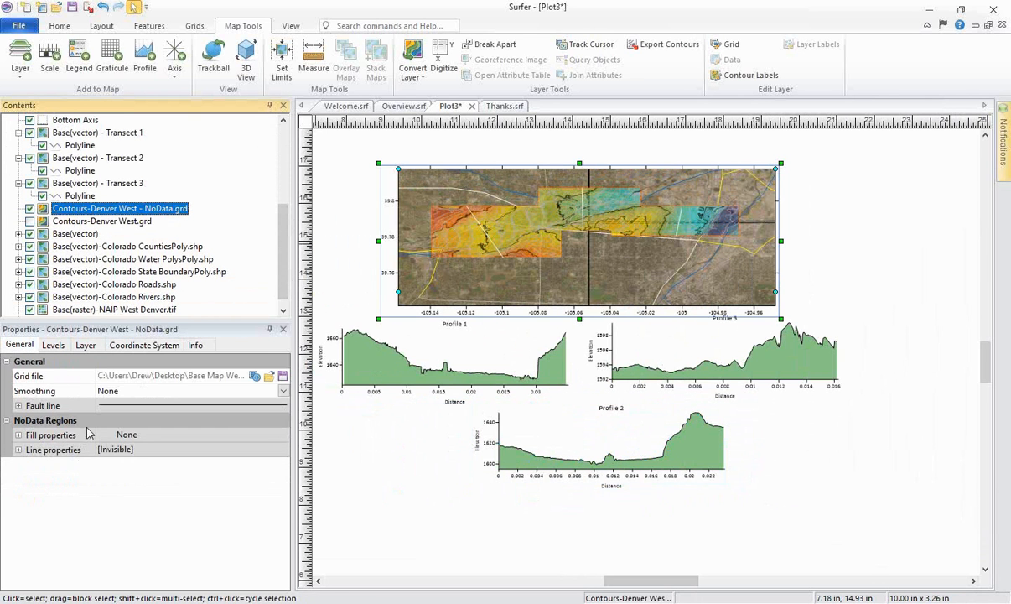
click(53, 344)
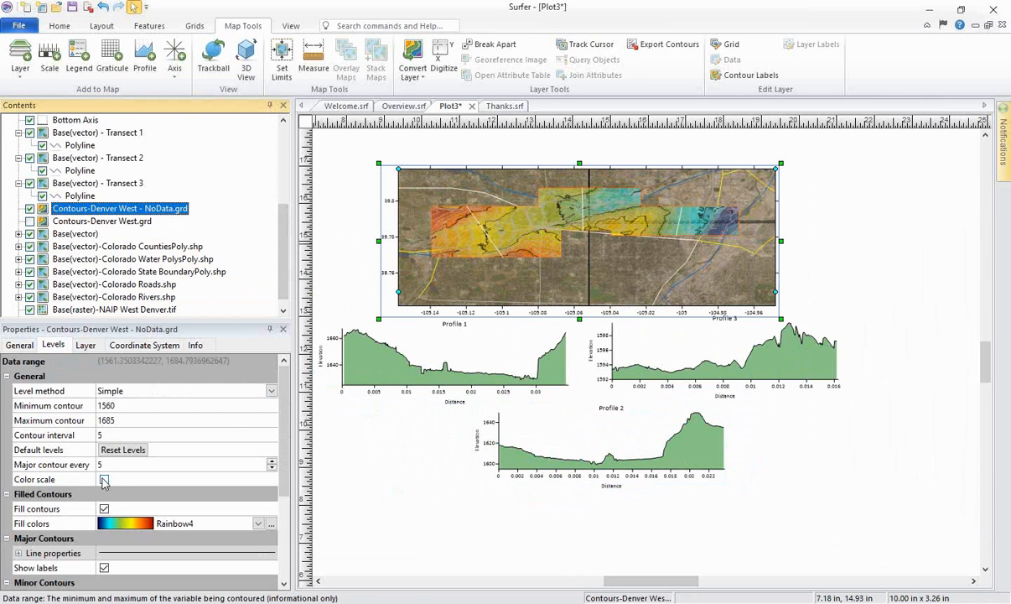
click(104, 479)
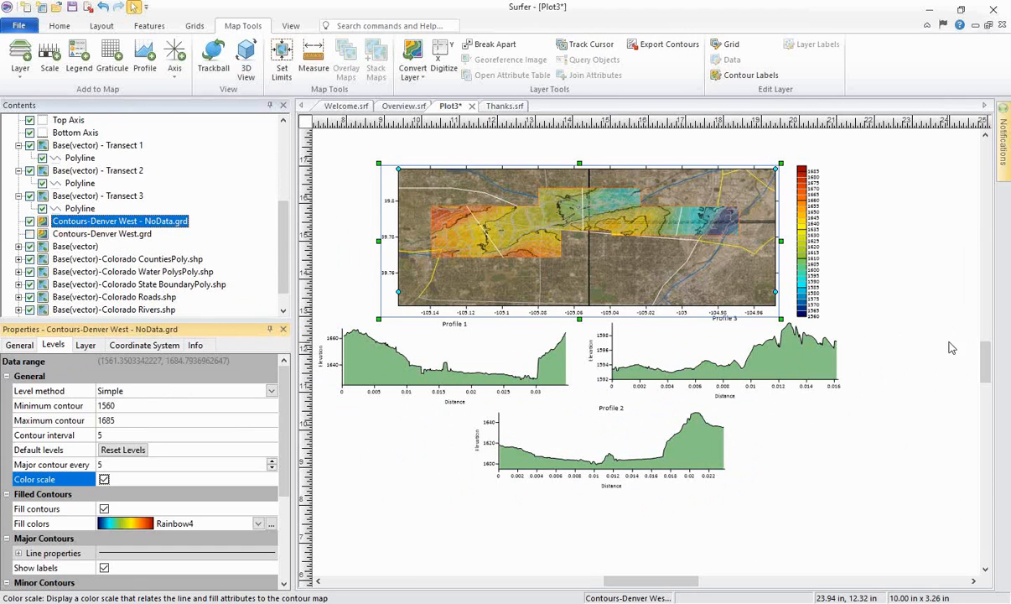
click(896, 323)
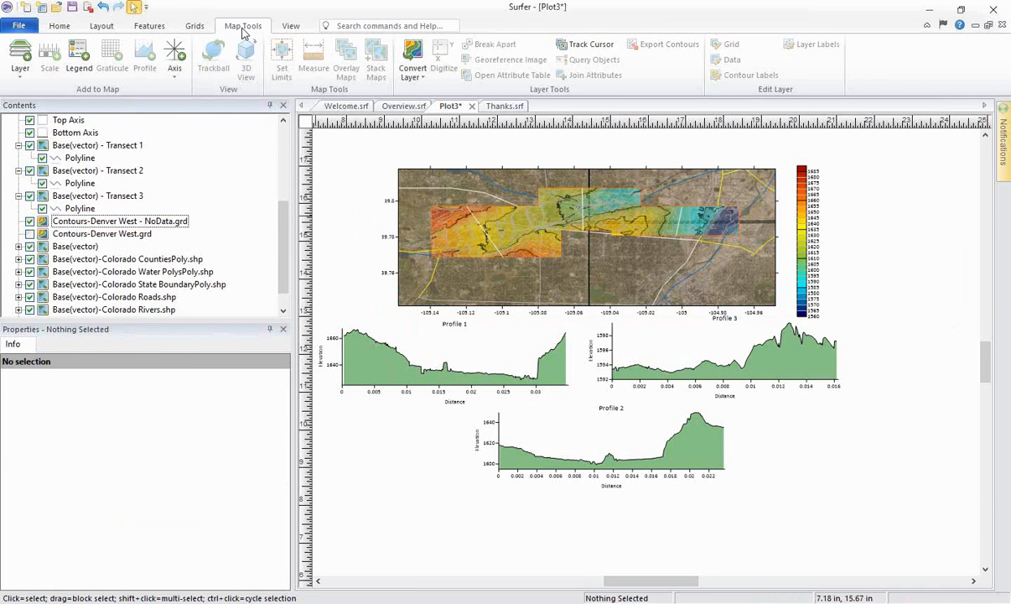
Step: Add a legend to the plot and place it just east of the color scale's lower end
click(79, 60)
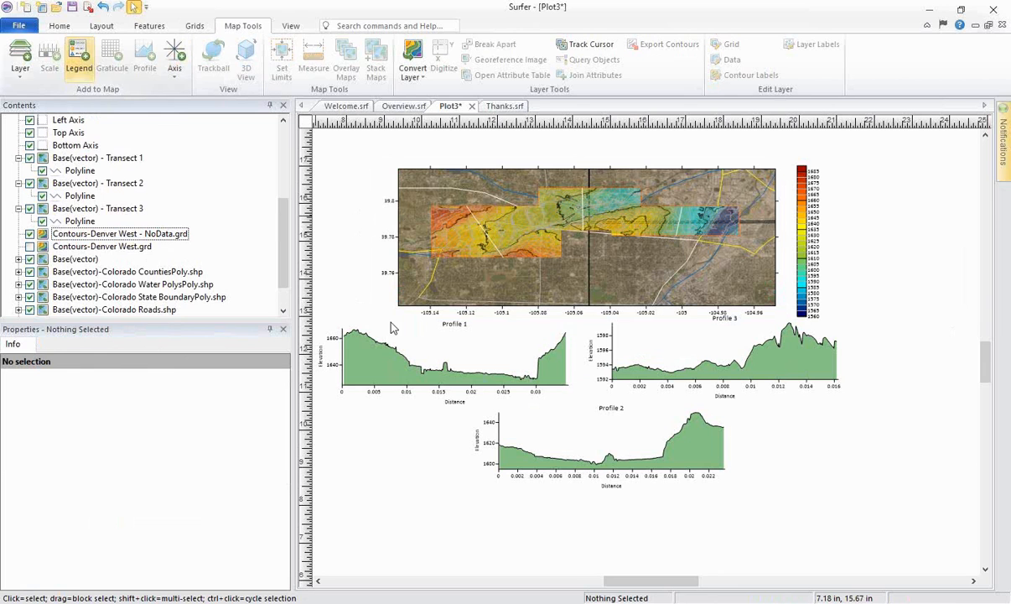
drag(566, 340, 874, 296)
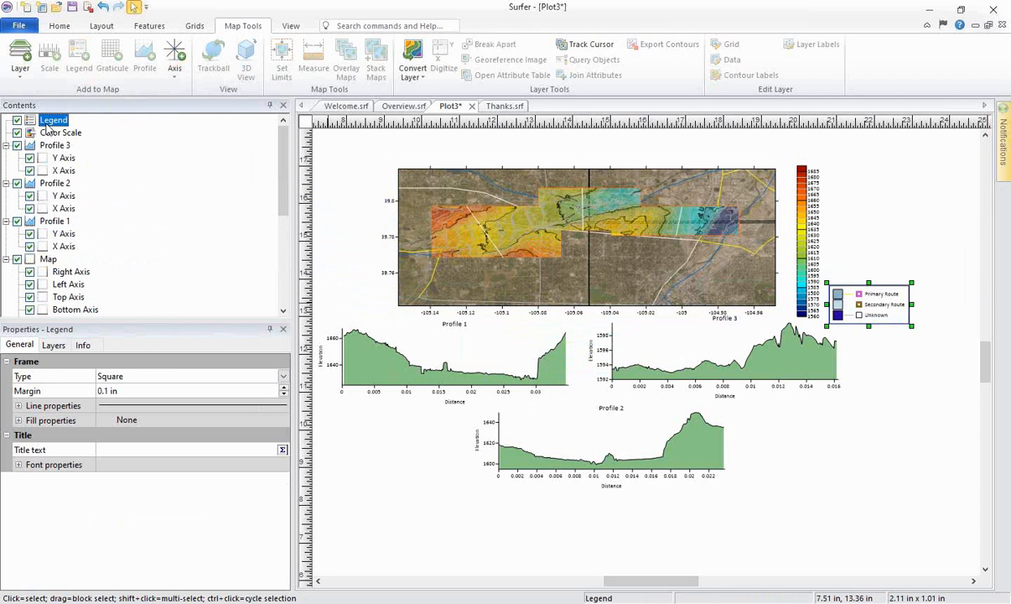
Step: Set the legend template for the Base(vector)-Colorado Roads.shp layer to "\line \value", removing the fill and symbol samples
scroll(895, 316, up, 3)
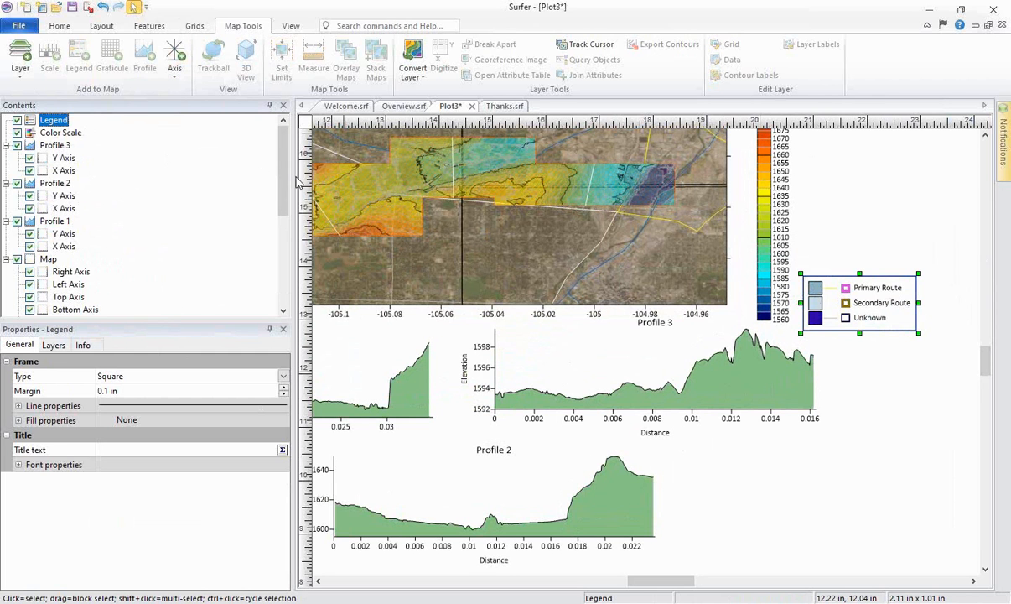
mouse_move(283, 172)
mouse_down()
mouse_move(285, 247)
mouse_move(284, 159)
mouse_up()
click(55, 123)
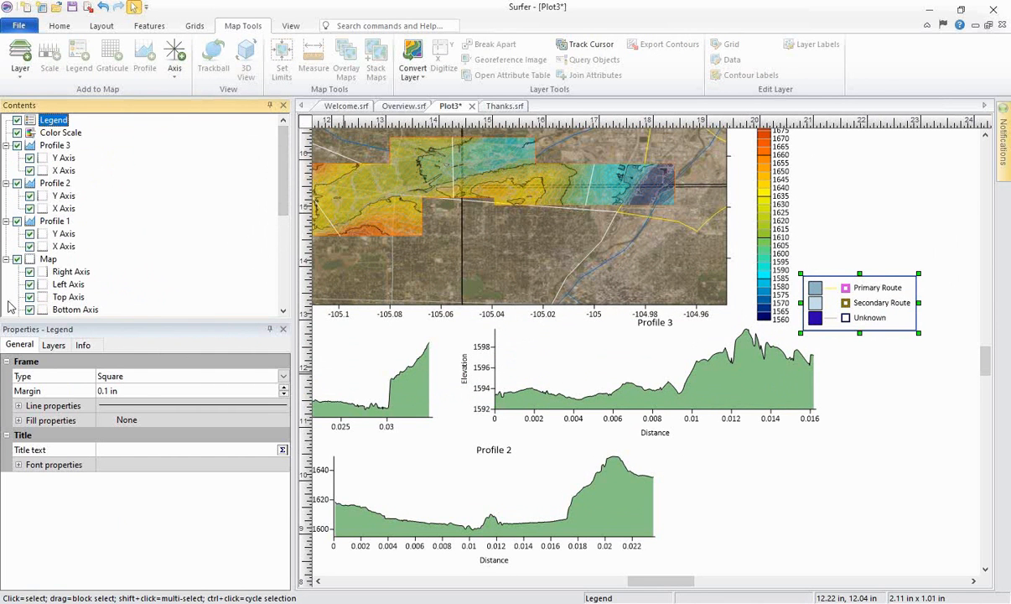
click(15, 344)
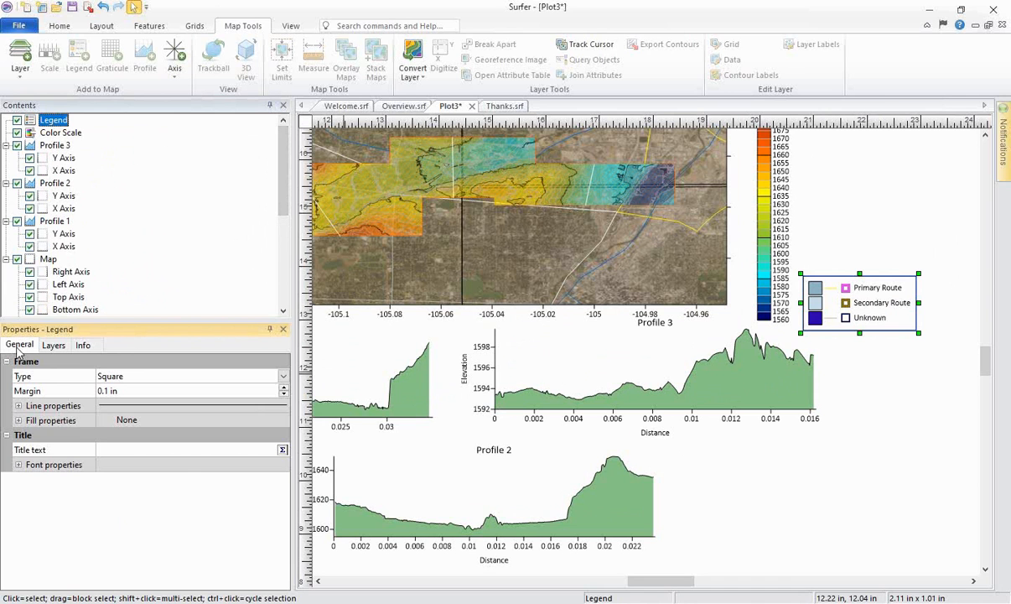
click(53, 345)
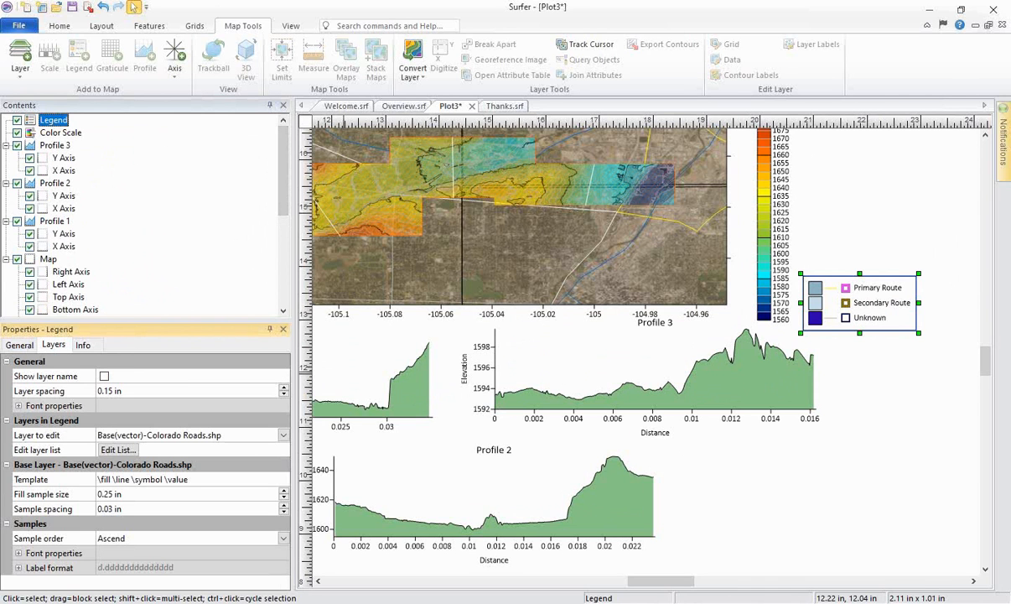
click(33, 480)
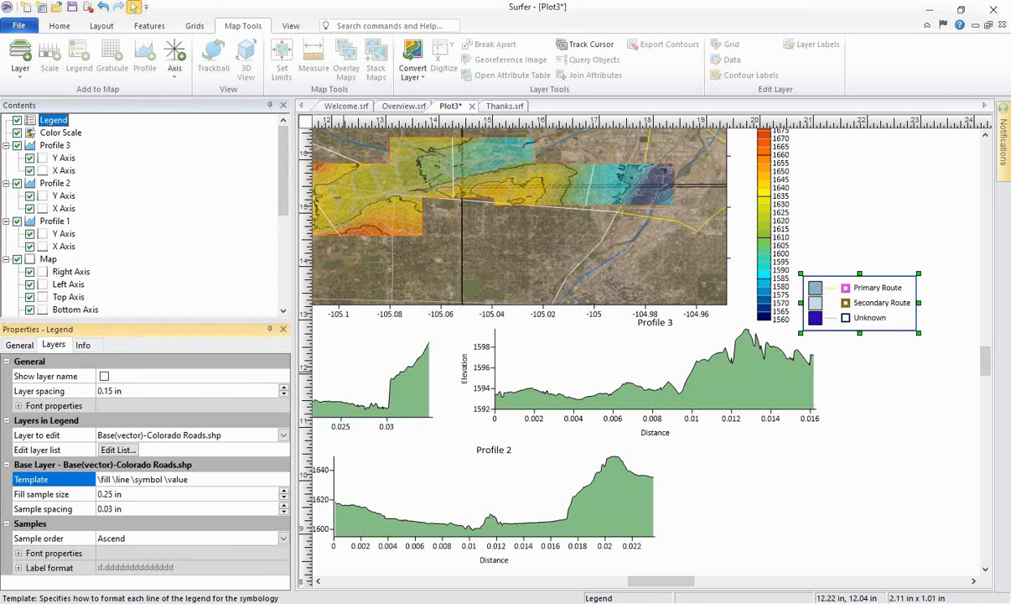
click(131, 483)
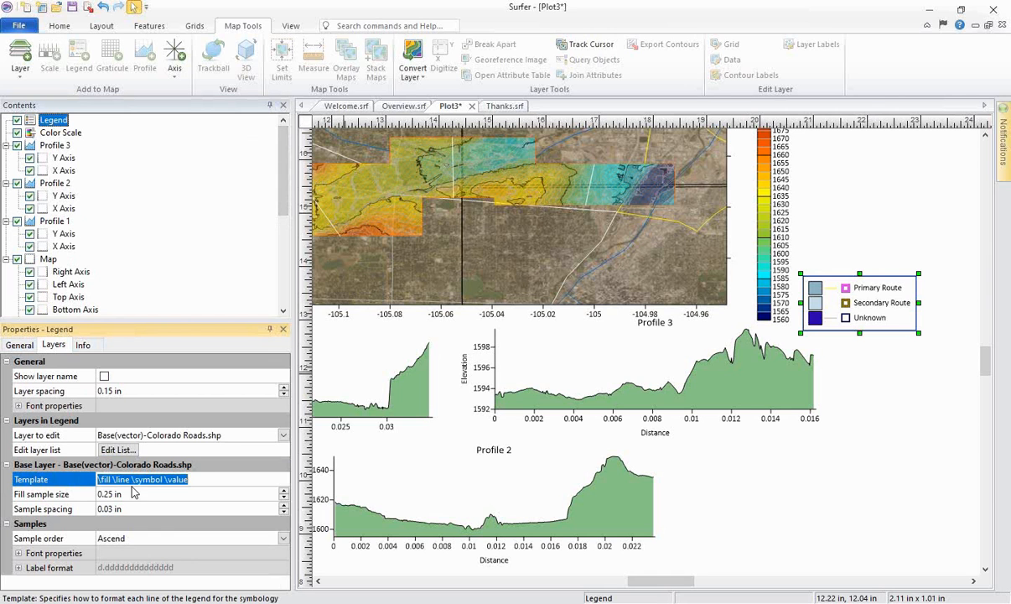
click(129, 482)
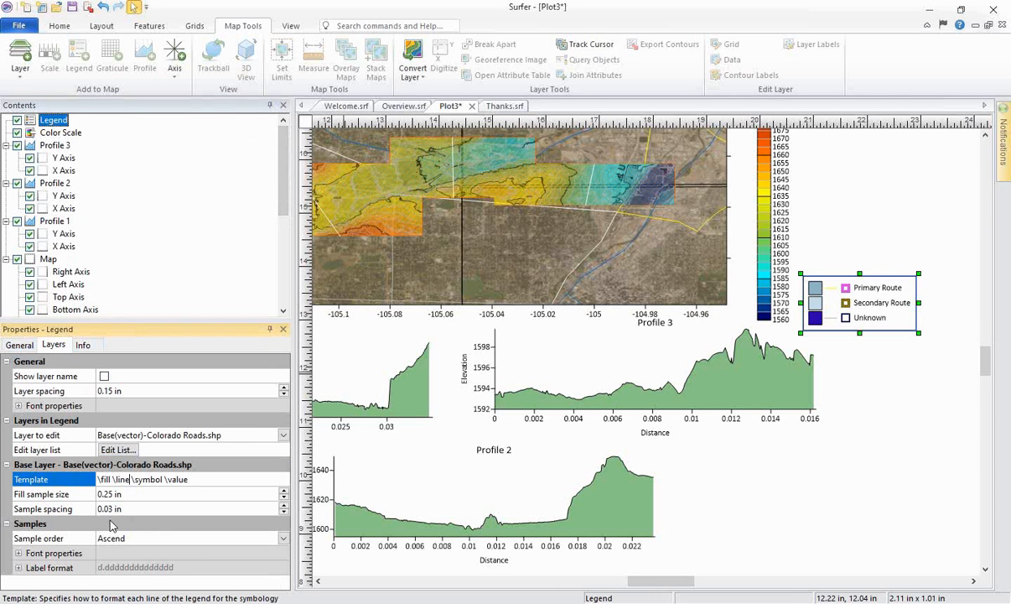
key(Delete)
key(Delete)
key(Delete)
key(Delete)
key(Delete)
key(Delete)
key(Delete)
key(BackSpace)
key(BackSpace)
key(BackSpace)
key(BackSpace)
key(BackSpace)
key(BackSpace)
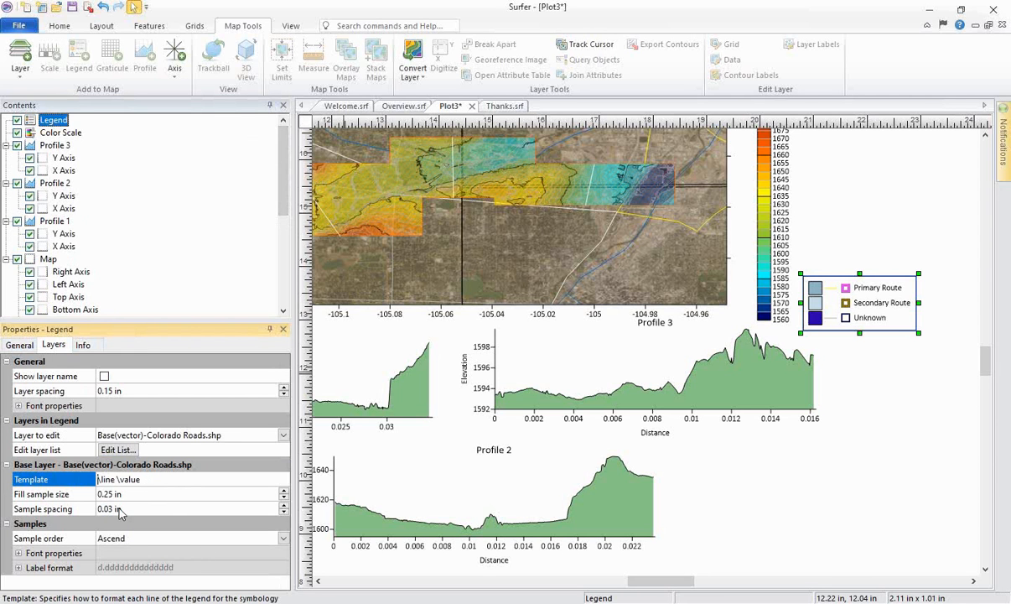
key(Return)
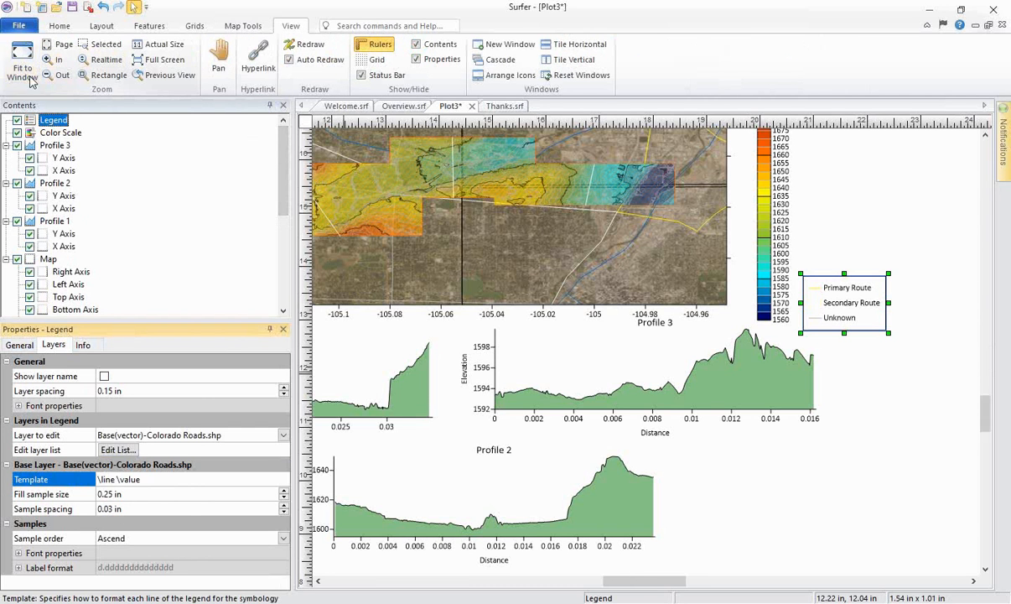
Step: View the whole finished plot, and switch to the Thanks.srf document
click(21, 58)
click(872, 491)
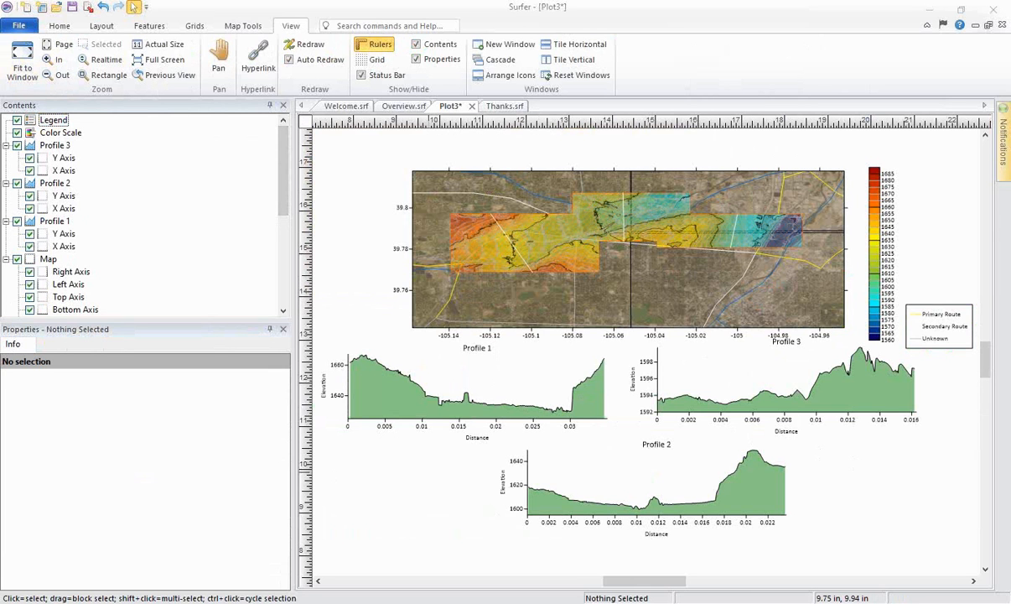
click(507, 106)
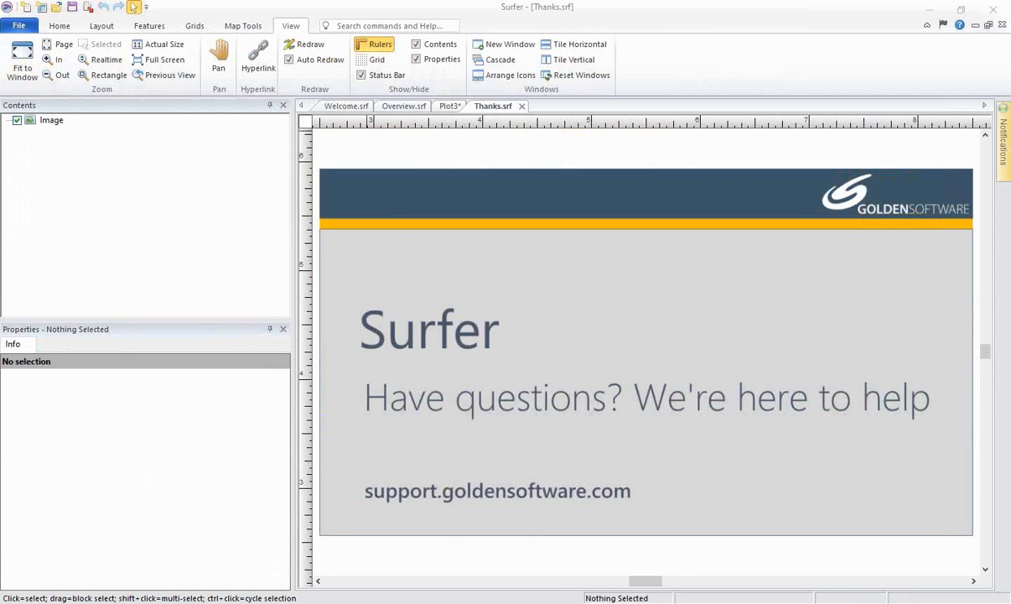